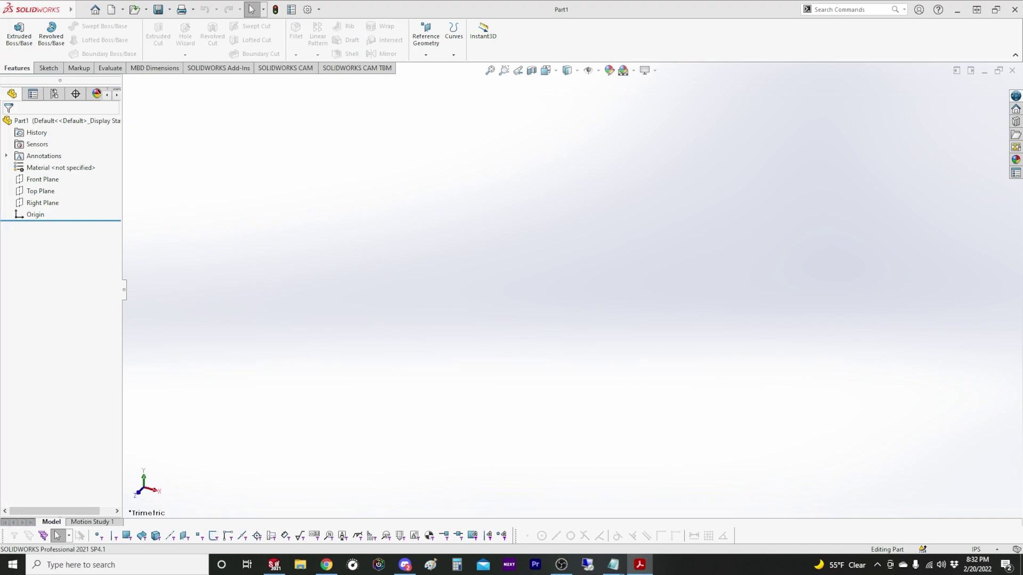
Sketch two concentric circles on the Front Plane centred below the origin, the outer passing through it, with radii about 1.68 and 1.55 in
click(92, 28)
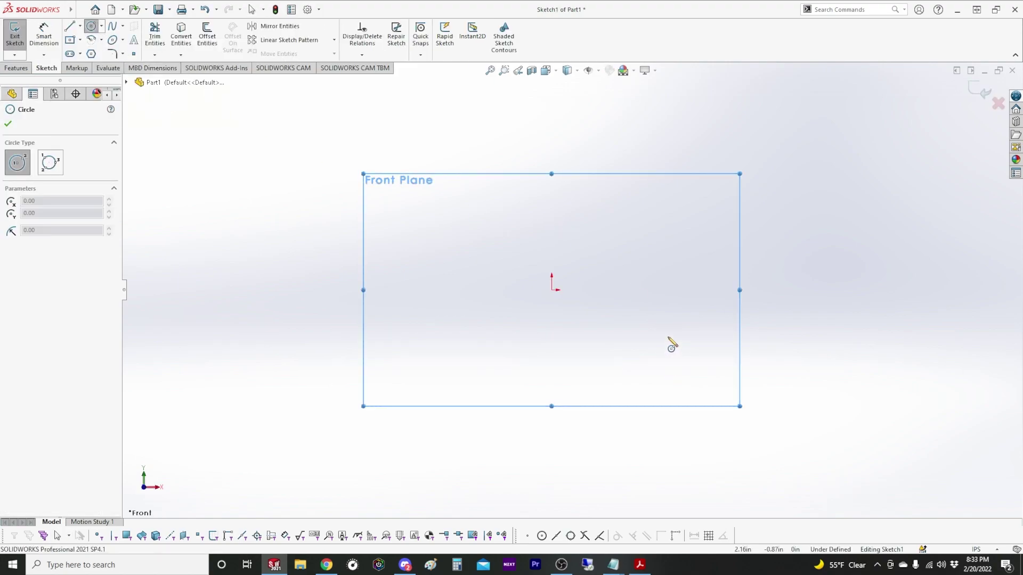
click(552, 379)
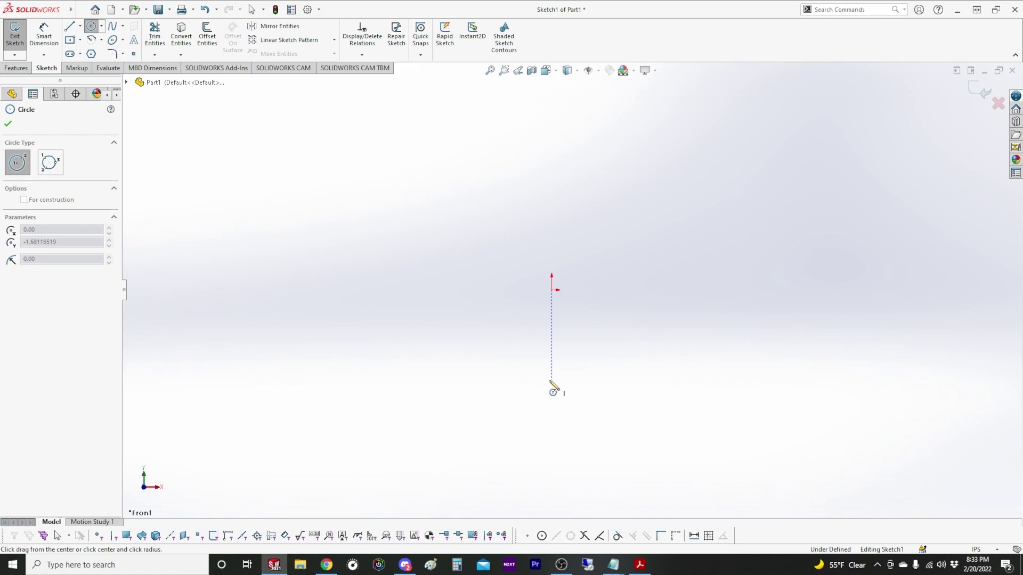
click(552, 290)
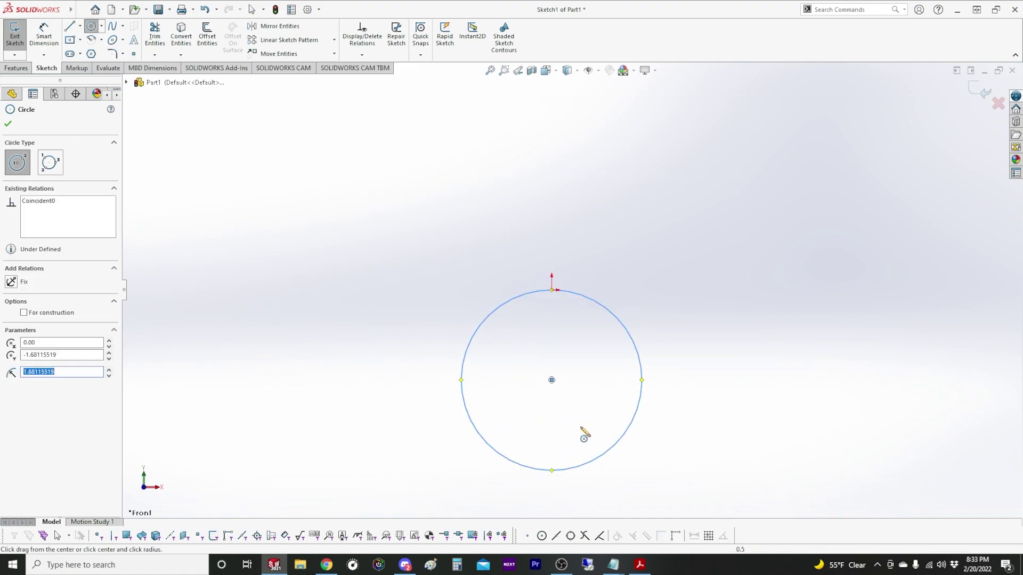
click(551, 379)
click(554, 295)
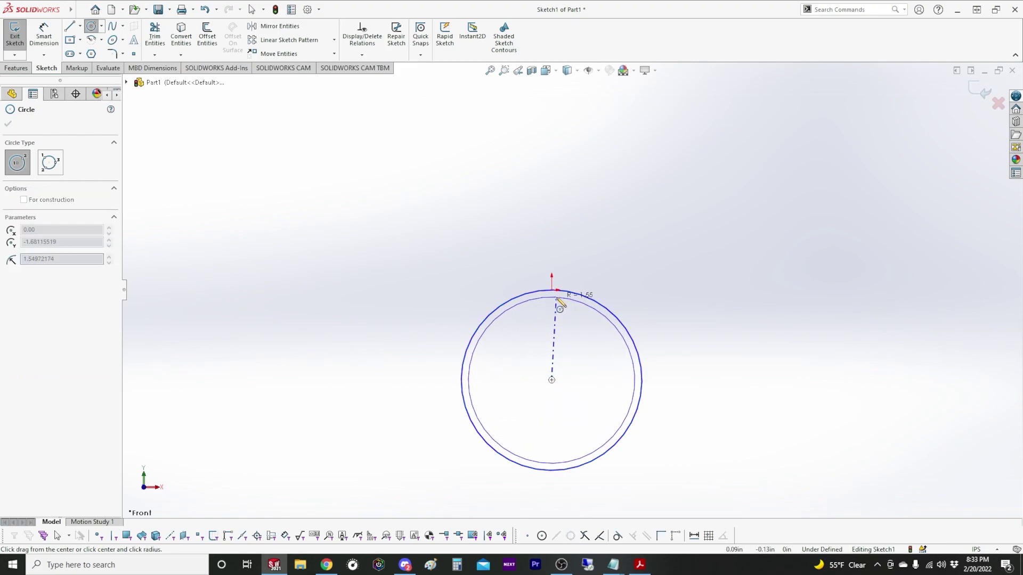
key(Escape)
scroll(507, 276, down, 3)
scroll(501, 270, up, 2)
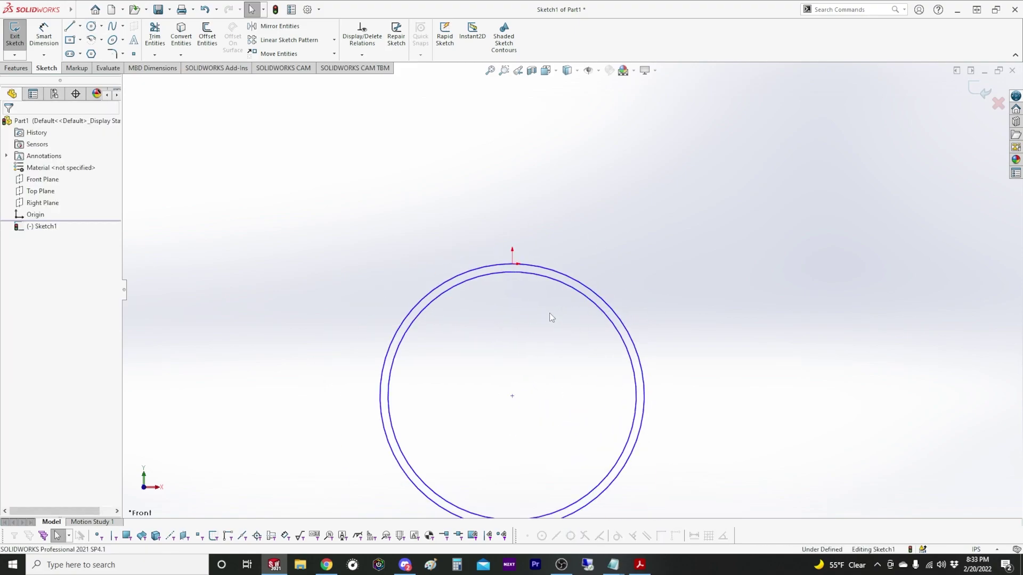
Add a Vertical relation between the circles' shared centre point and the origin
click(512, 396)
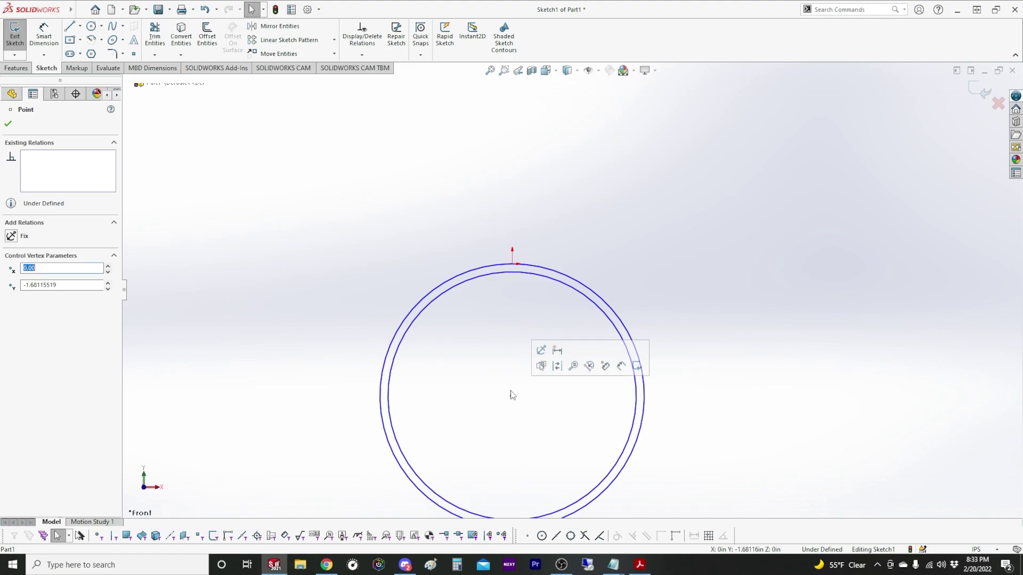
ctrl+click(512, 264)
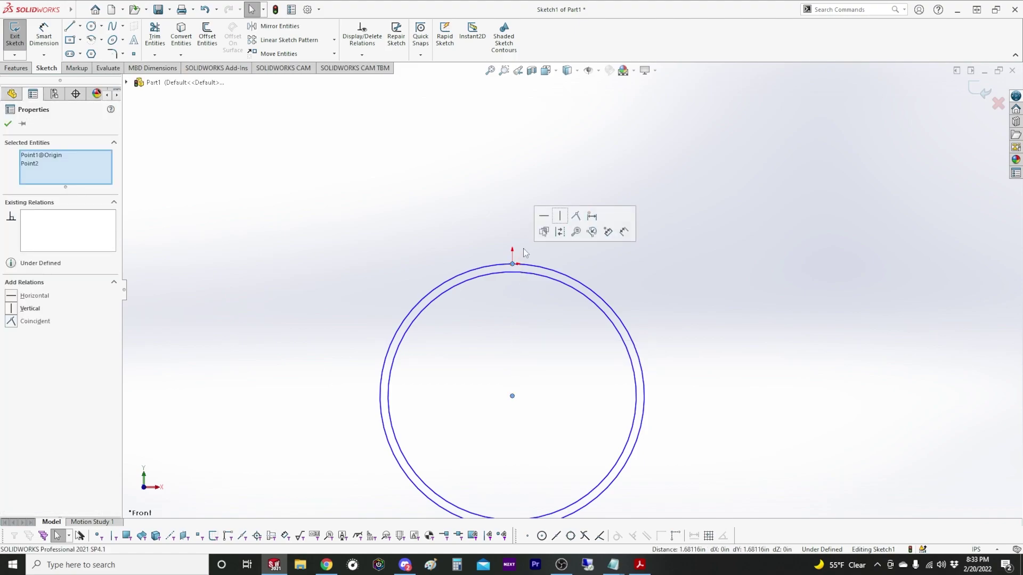
click(561, 215)
click(535, 313)
scroll(535, 313, up, 2)
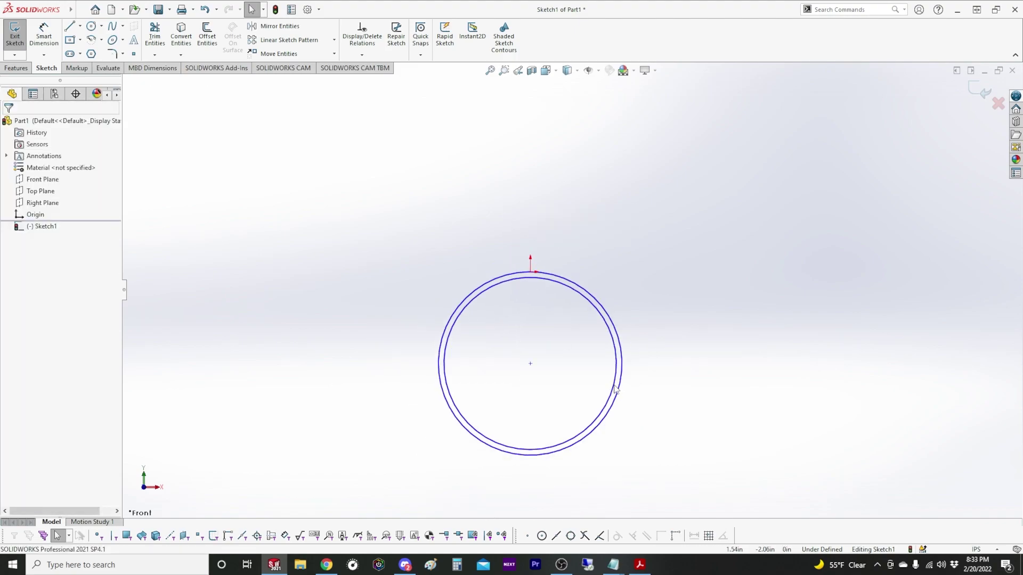
Move the circles' shared centre point downward and freely resize the two circles
drag(529, 363, 530, 373)
scroll(551, 328, down, 2)
scroll(551, 329, up, 2)
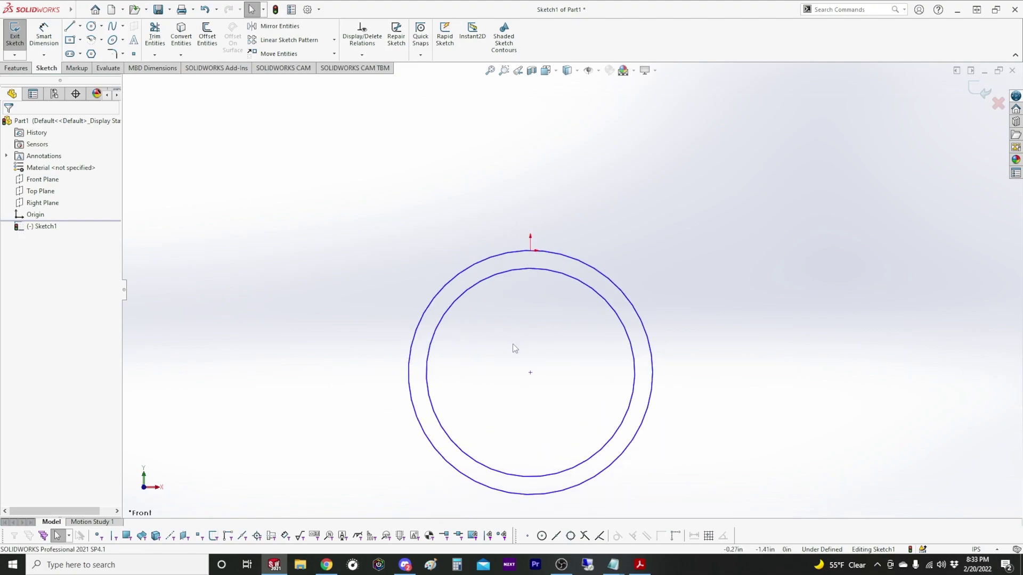
scroll(536, 371, up, 2)
scroll(535, 367, up, 1)
mouse_move(543, 348)
mouse_down()
mouse_move(544, 375)
mouse_move(555, 352)
mouse_up()
key(f)
scroll(573, 320, up, 2)
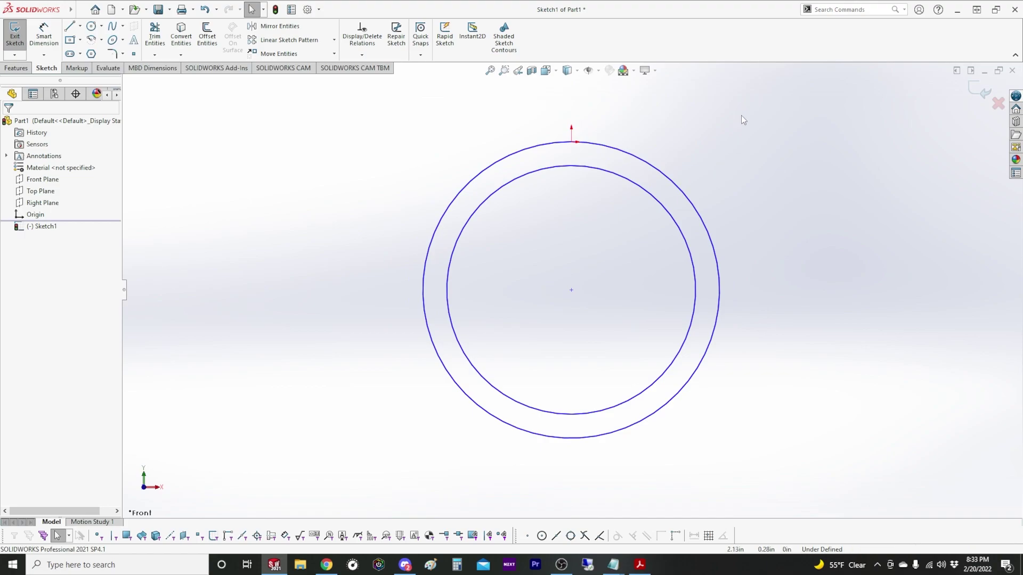
scroll(745, 115, down, 2)
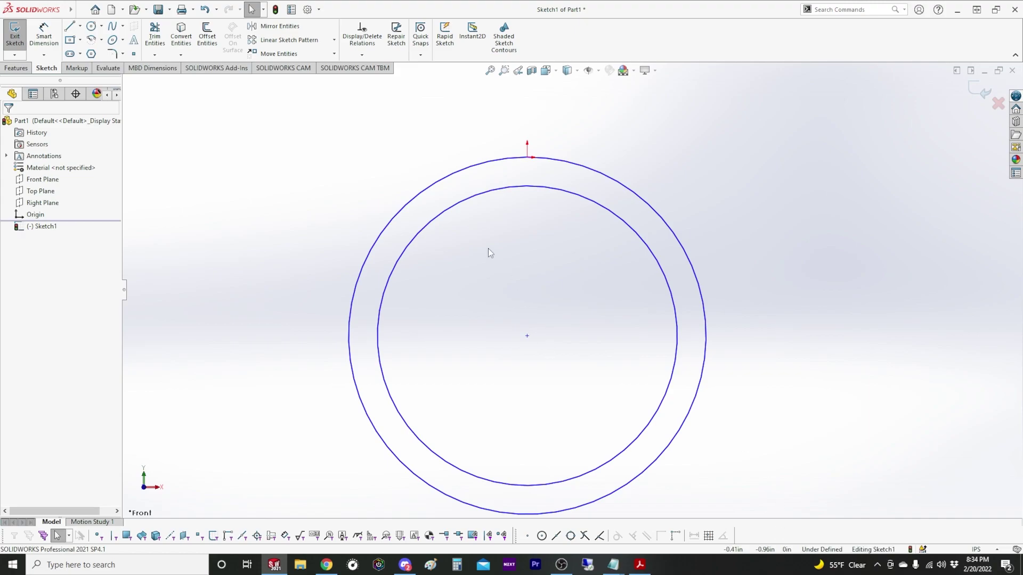
Dimension the gap between the inner and outer circles at .125 in
right_drag(486, 251, 487, 194)
click(485, 190)
click(479, 166)
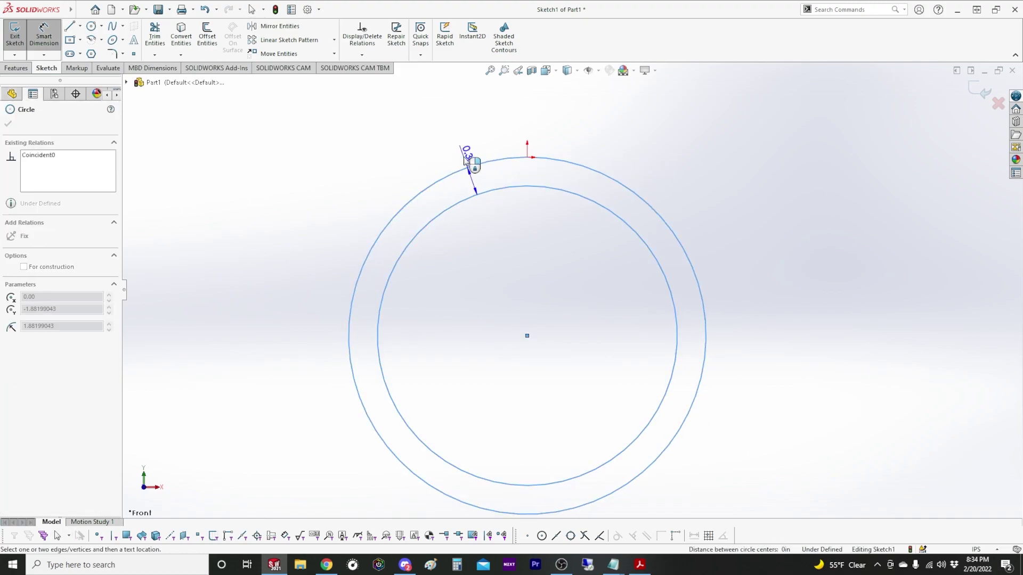
click(469, 161)
text(.125)
key(Return)
click(312, 124)
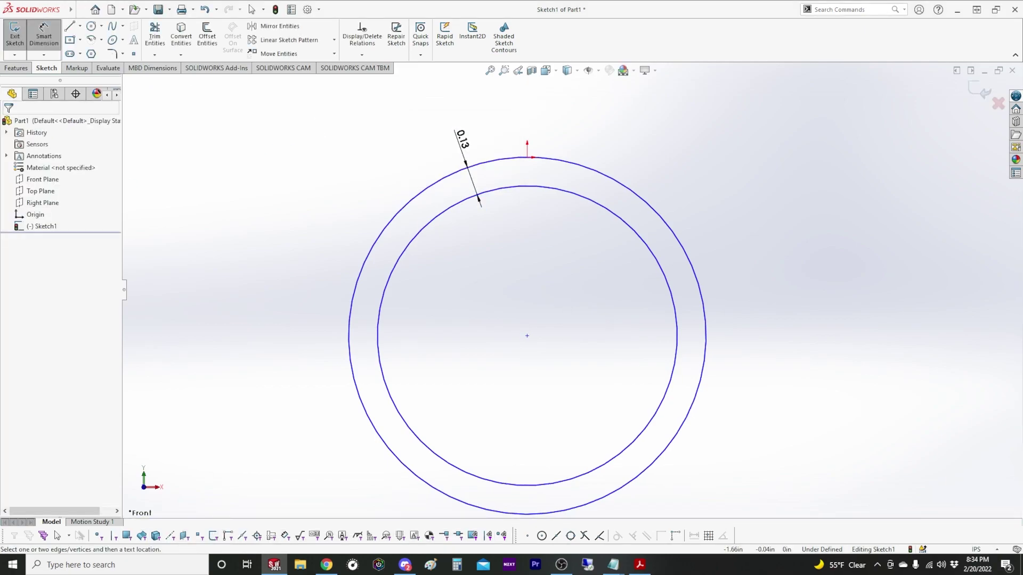
Consult the R table in the Dome Casing PDF, set the inner circle's diameter to 37*2/8 in, and place the dimension outside the circles
key(alt+Tab)
ctrl+scroll(473, 393, up, 1)
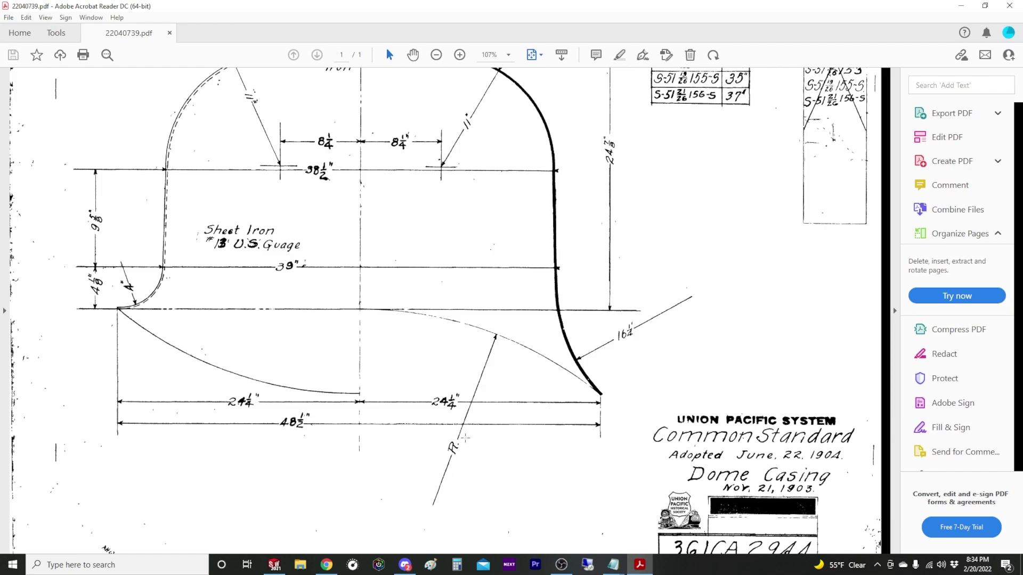
scroll(465, 437, up, 5)
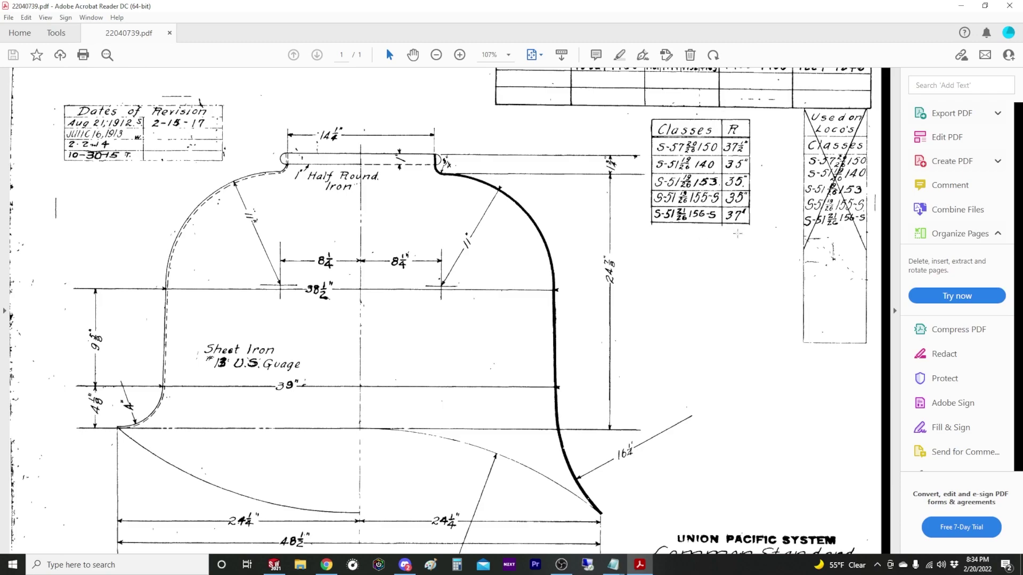
click(961, 5)
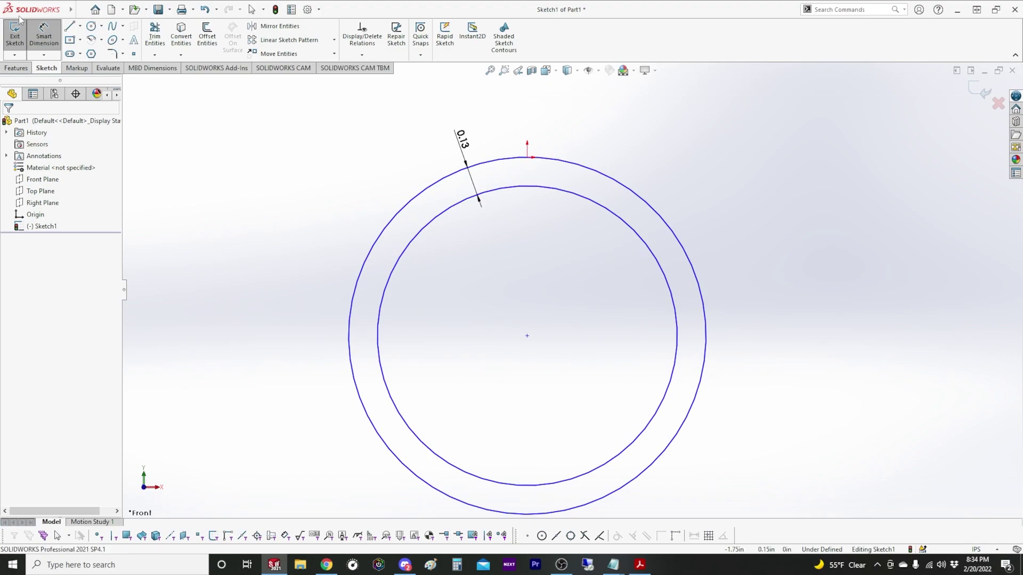
click(530, 193)
scroll(598, 331, up, 3)
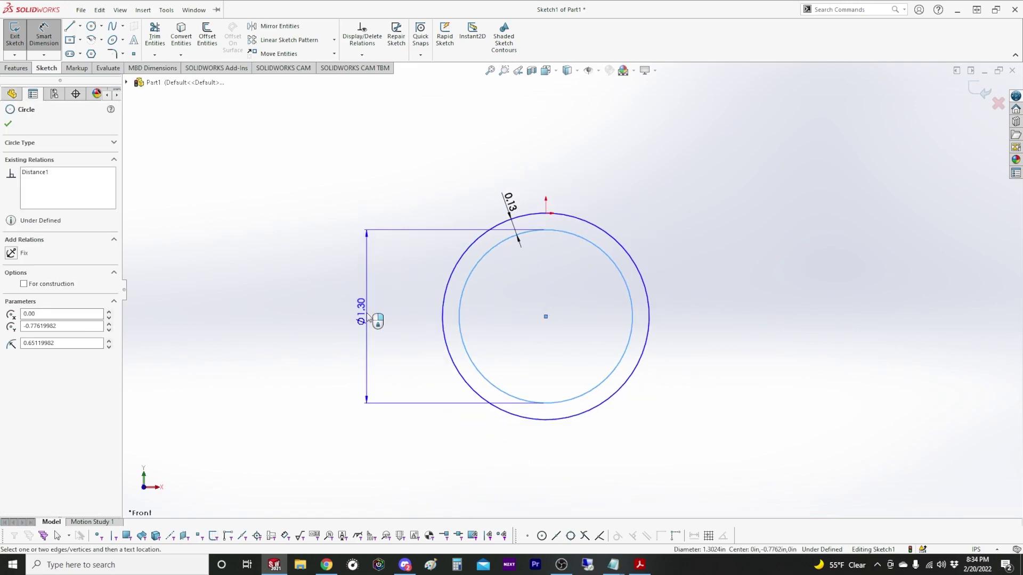
click(368, 318)
text(3)
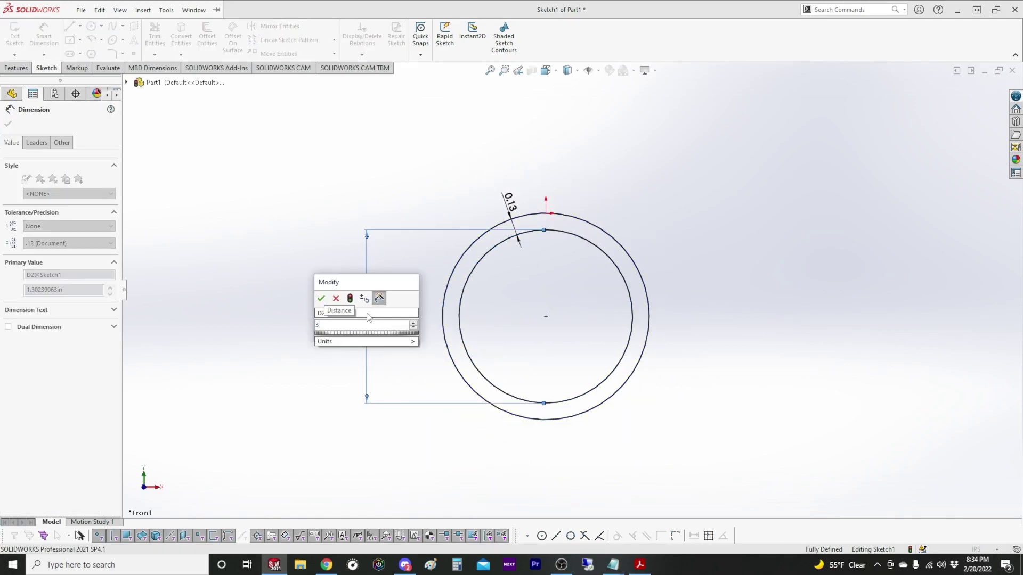
text(7*2/8)
key(Return)
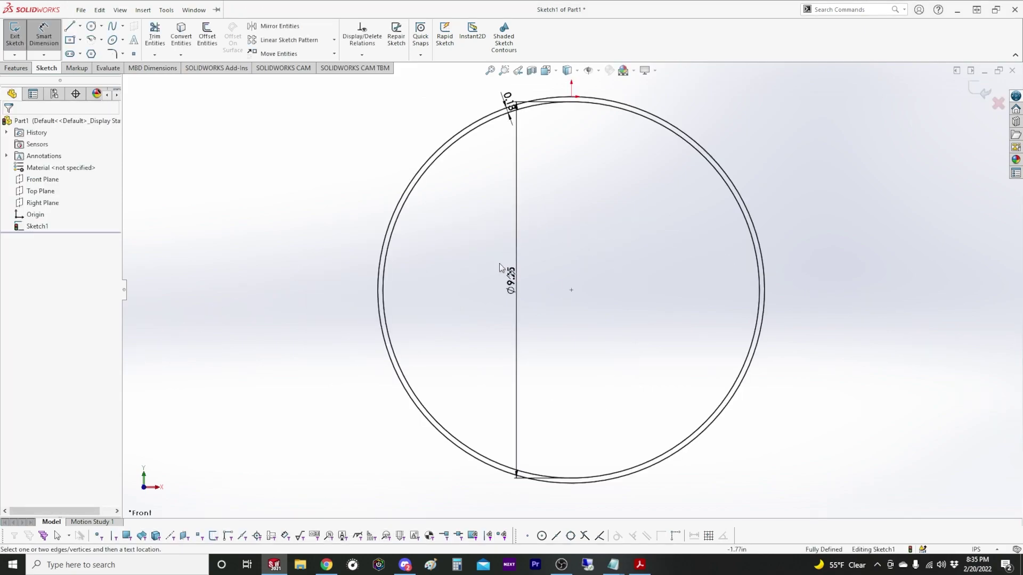
drag(501, 268, 298, 250)
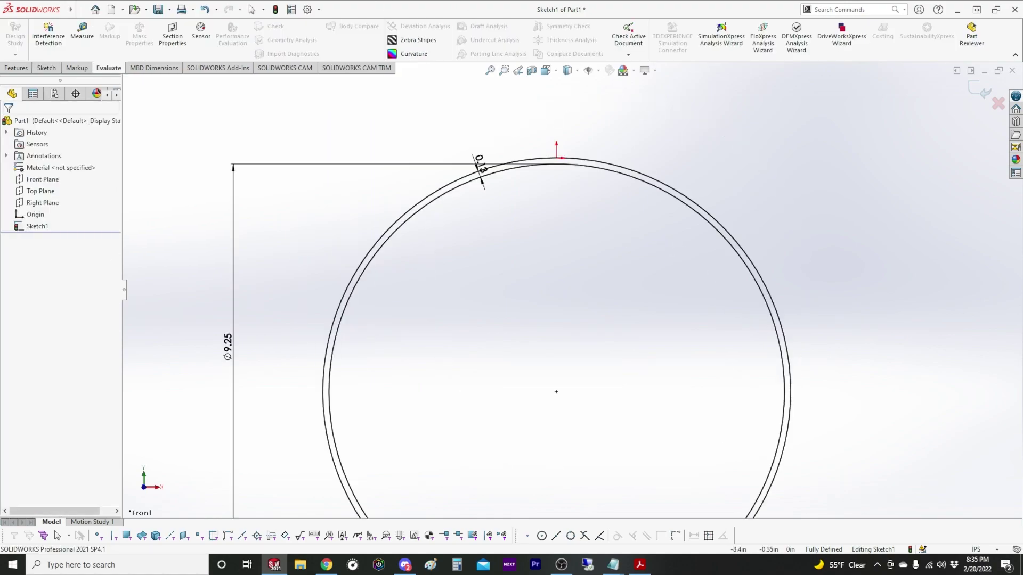
Draw a horizontal line through the circles' centre, extending past the outer circle on both sides
click(51, 66)
click(70, 26)
click(296, 392)
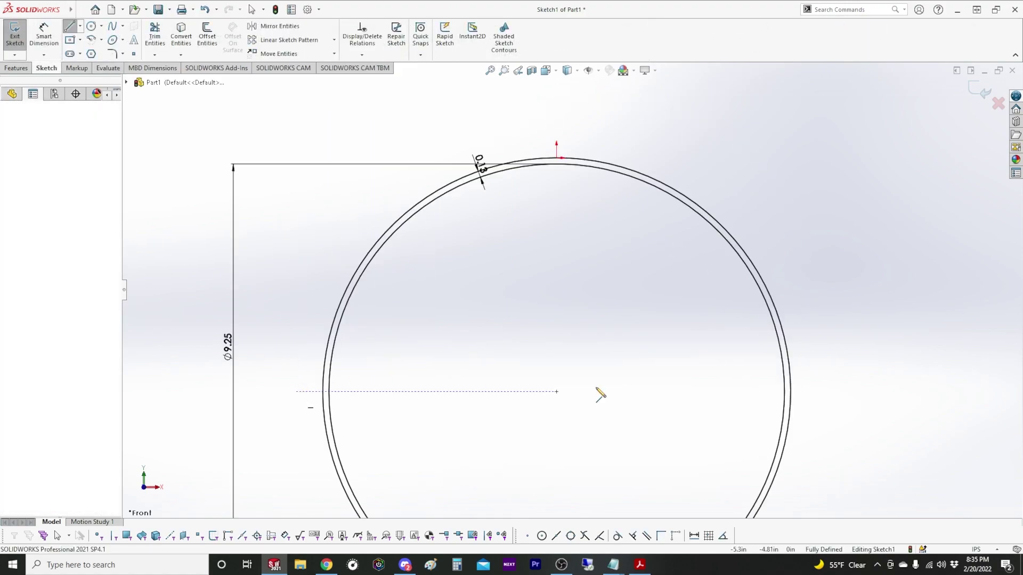
click(296, 392)
click(842, 391)
key(Escape)
scroll(572, 290, up, 3)
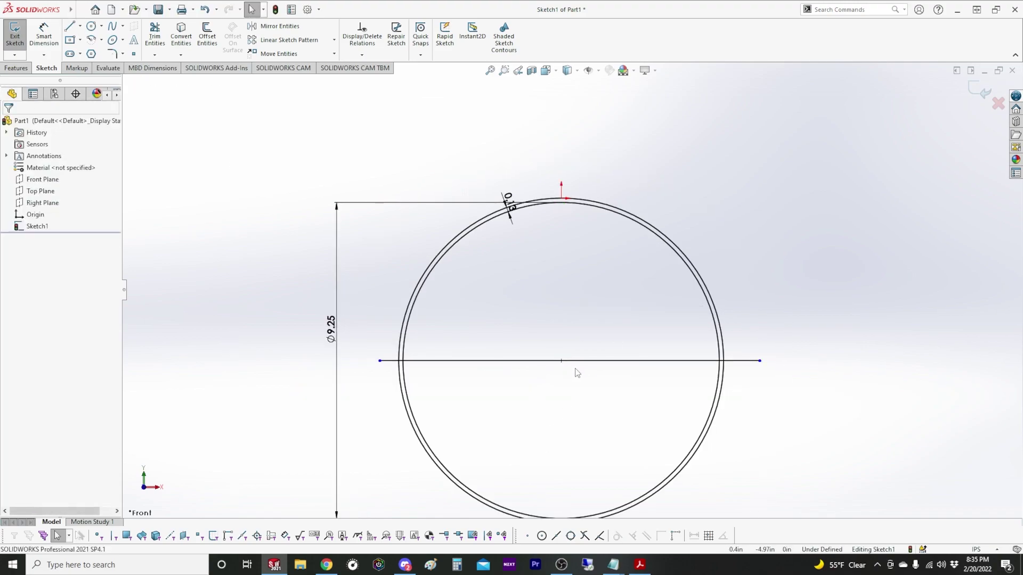
click(576, 368)
key(Escape)
Try power-trimming the circles and line down to an upper half ring, and undo the trim
click(154, 36)
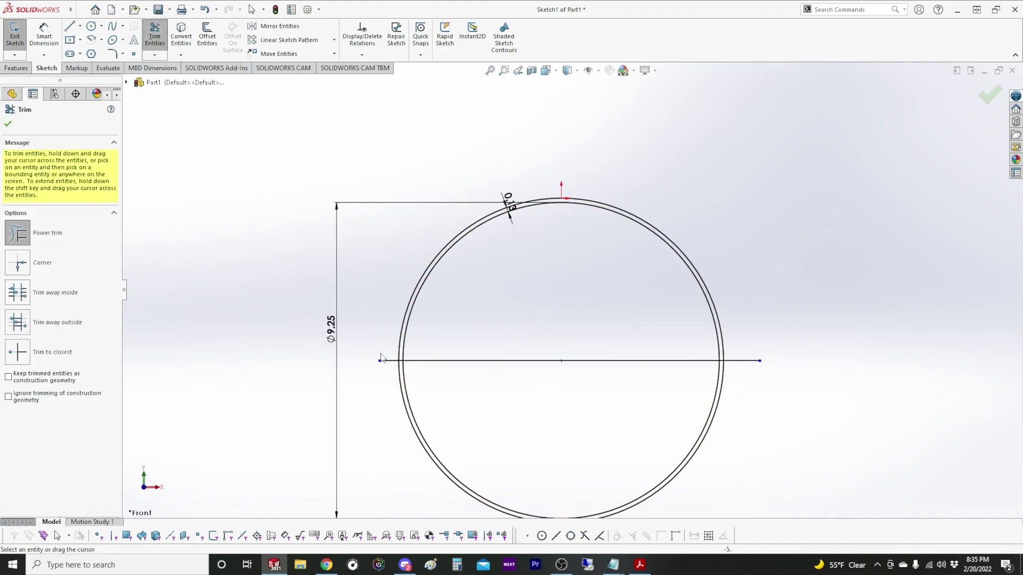
mouse_move(382, 343)
mouse_down()
mouse_move(544, 331)
mouse_move(698, 395)
mouse_move(762, 319)
mouse_up()
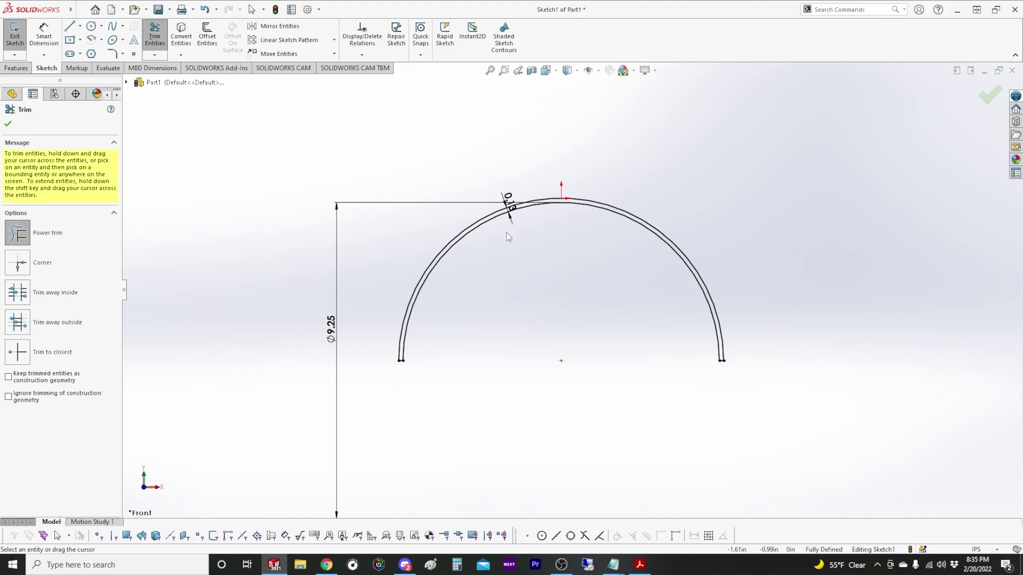
key(ctrl+z)
scroll(600, 387, down, 2)
scroll(581, 415, up, 2)
scroll(581, 418, down, 2)
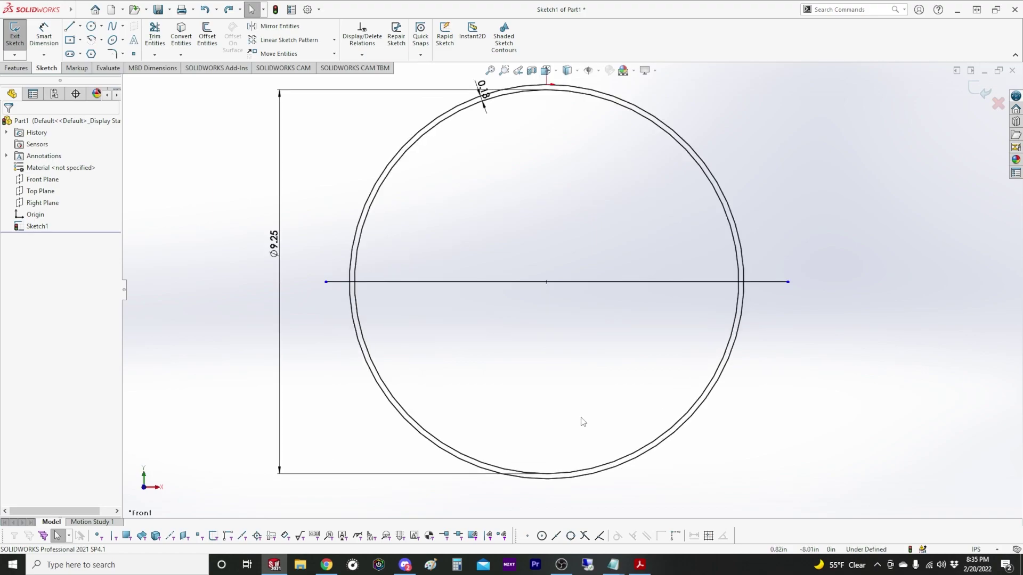
Trim away the circles' lower halves and the excess line segments, leaving a closed upper half-ring profile
click(155, 35)
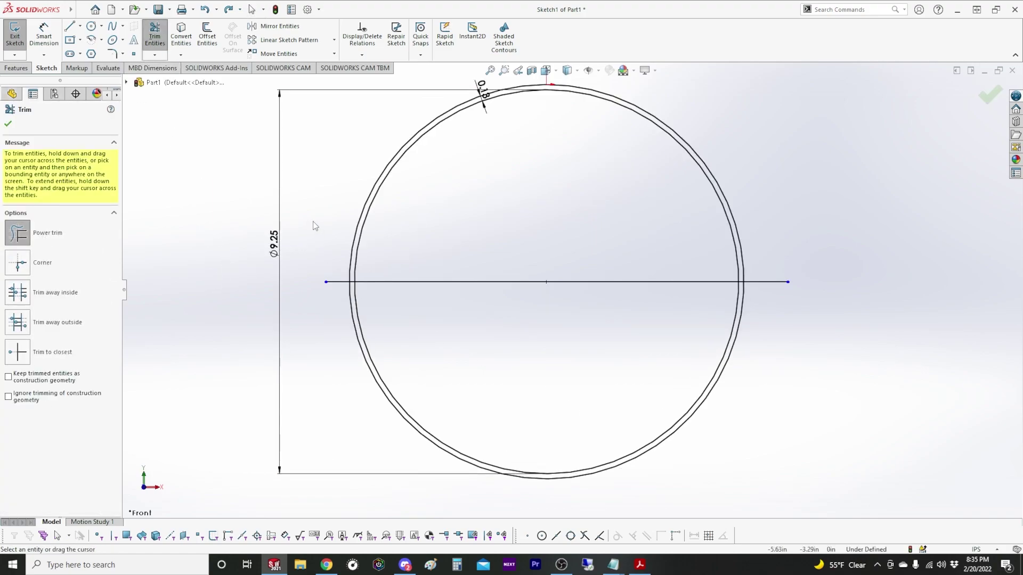
mouse_move(330, 272)
mouse_down()
mouse_move(348, 341)
mouse_move(580, 300)
mouse_move(810, 318)
mouse_move(836, 217)
mouse_up()
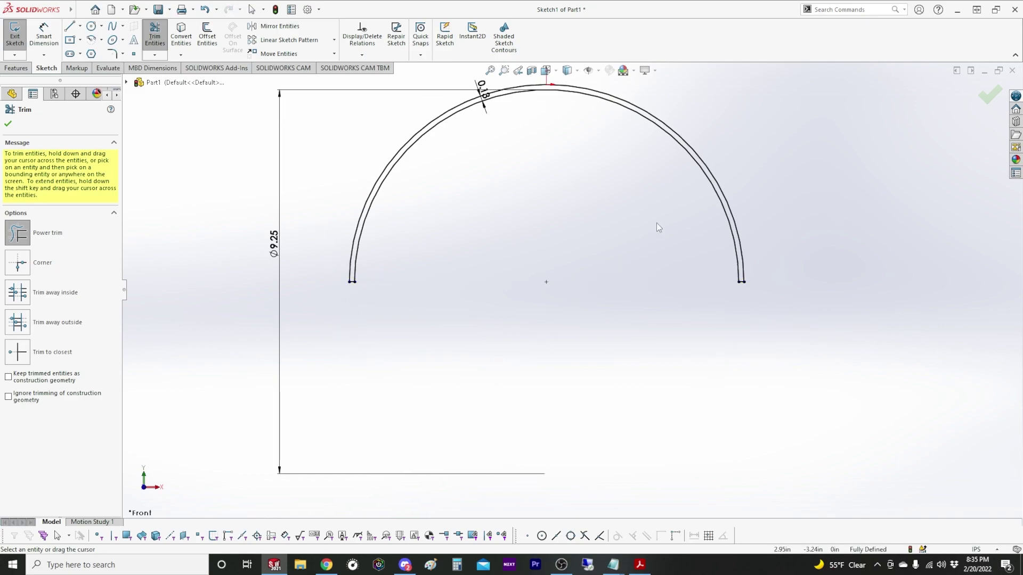
scroll(554, 277, up, 3)
scroll(661, 121, down, 2)
click(15, 35)
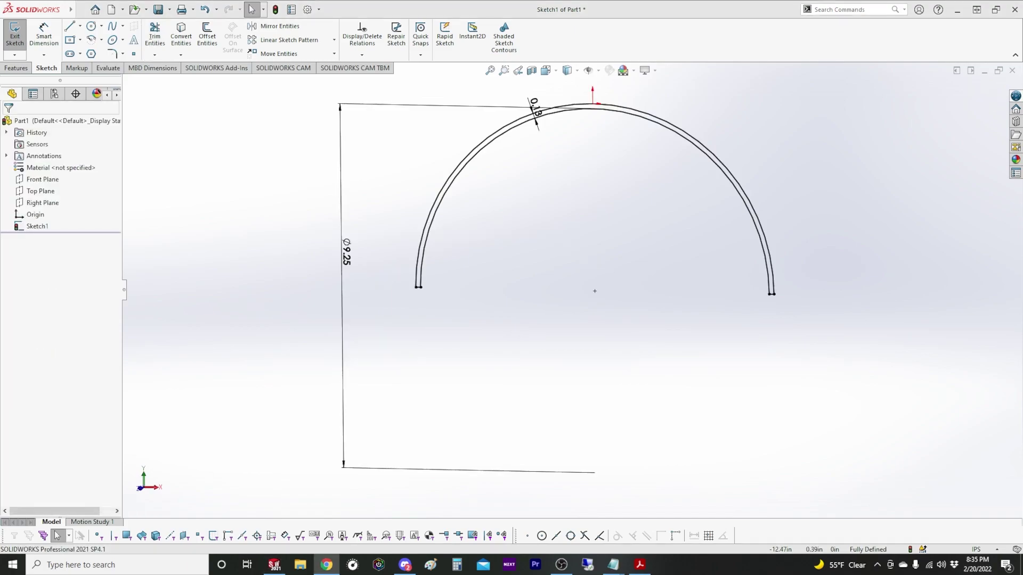
Consult the Dome Casing PDF for the base width, then set up a Mid Plane extrusion of the half-ring profile
key(alt+Tab)
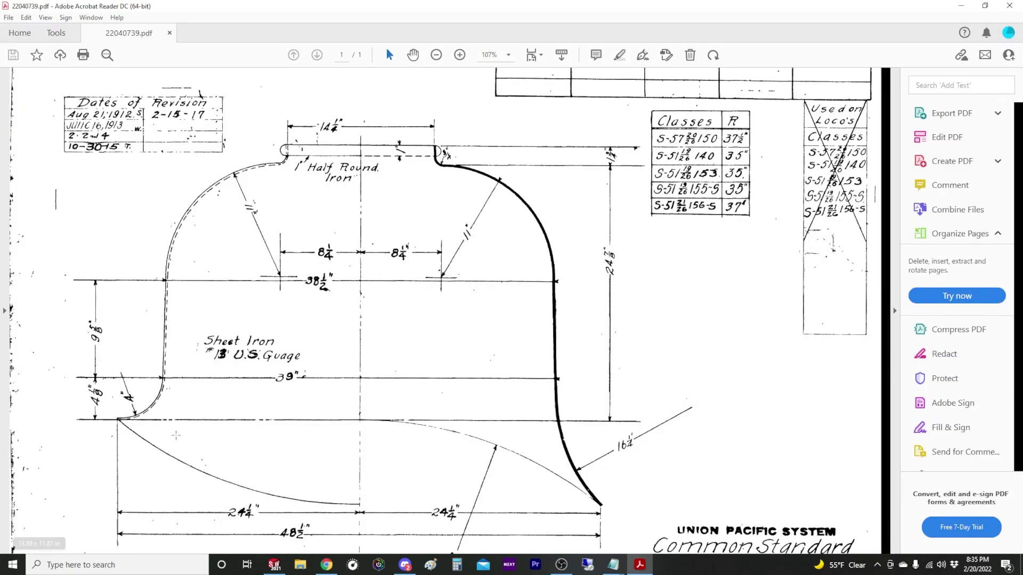
scroll(606, 430, down, 2)
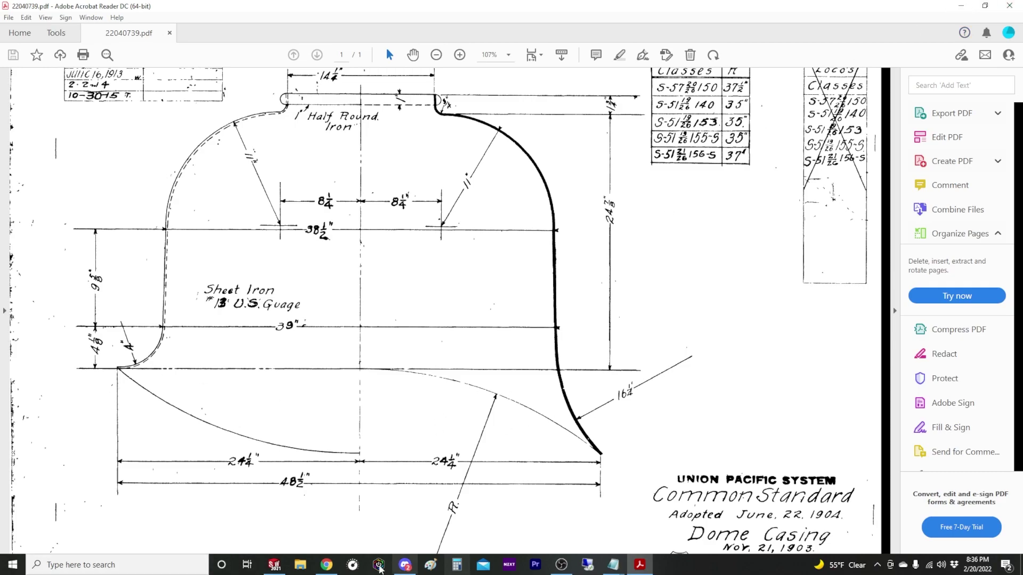
click(274, 565)
click(18, 68)
click(19, 35)
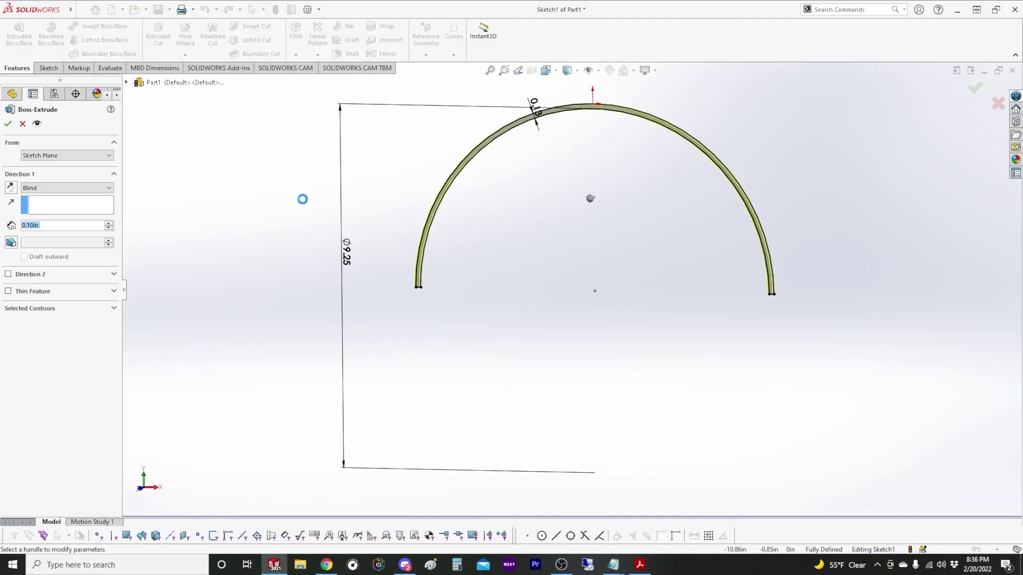
middle_drag(666, 237, 622, 263)
scroll(638, 169, down, 3)
scroll(631, 152, up, 1)
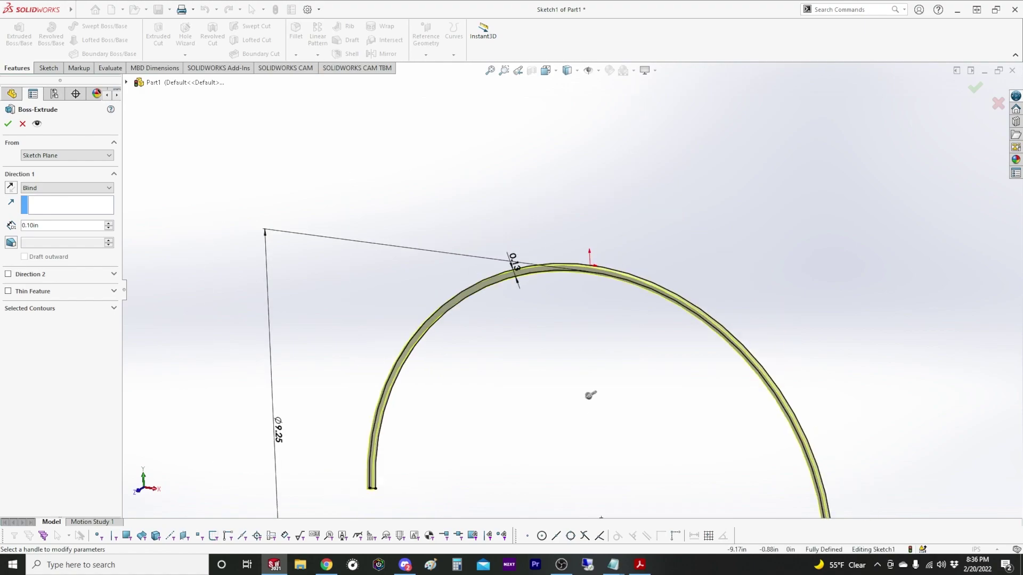
click(66, 187)
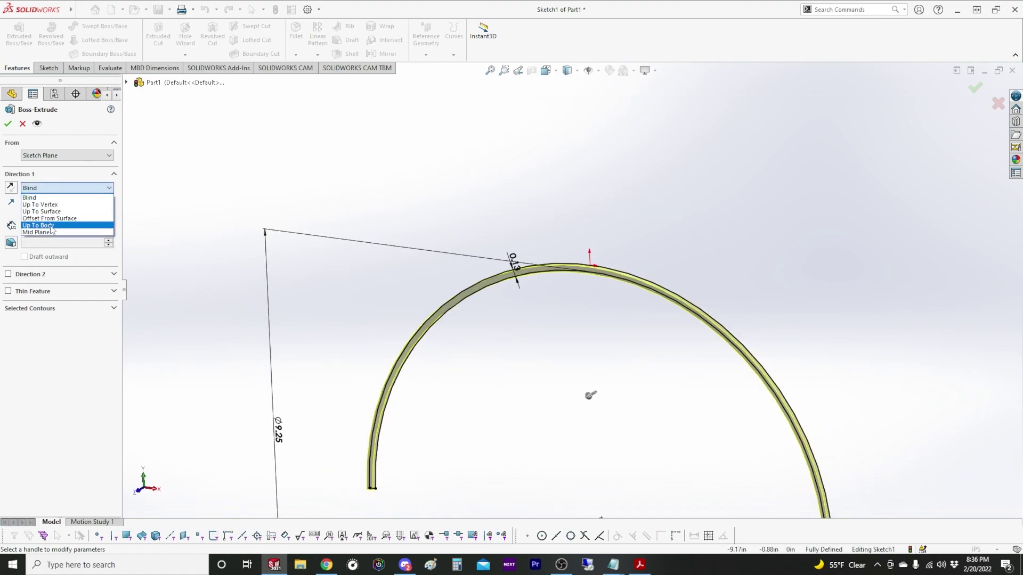
click(50, 232)
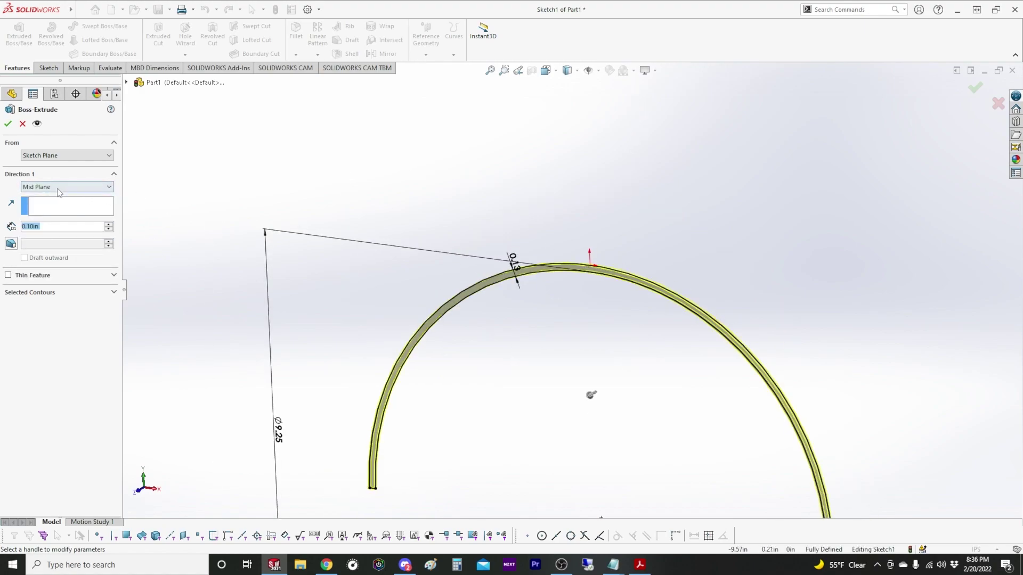
Set the extrusion depth to 48.5/8 in and finish the half-ring boss
key(BackSpace)
text(.5)
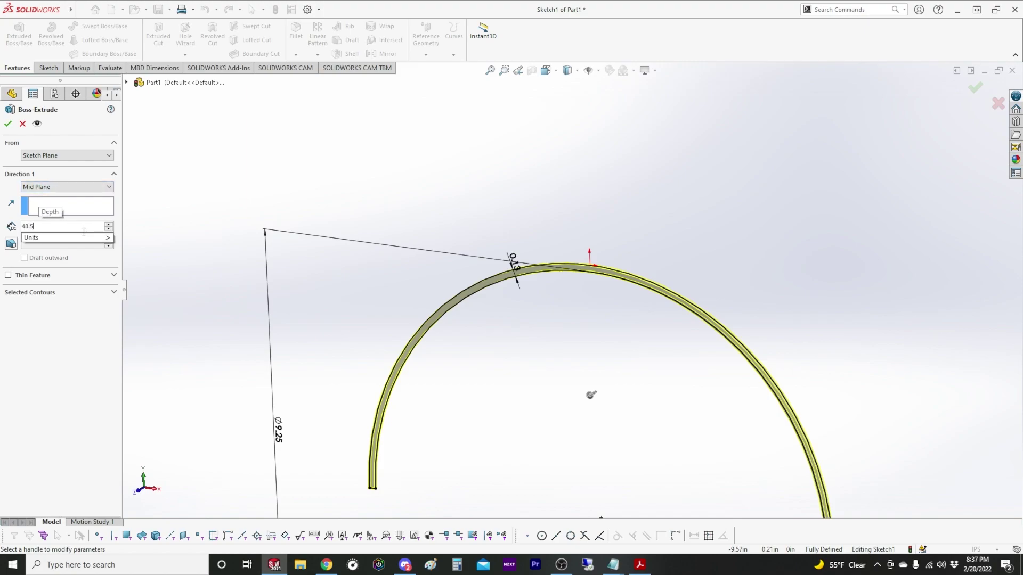
text(/8)
key(Return)
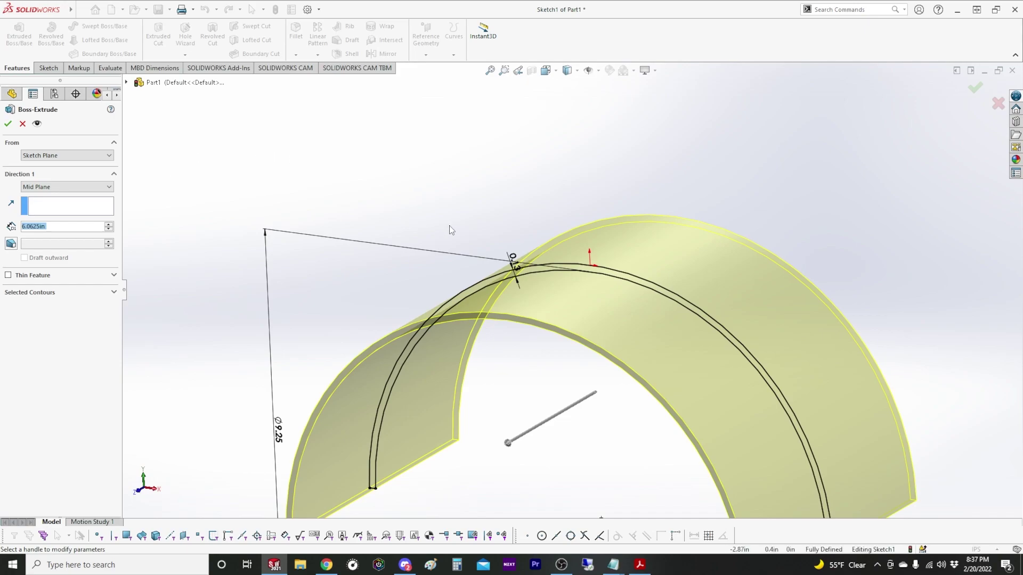
scroll(449, 226, up, 2)
click(8, 123)
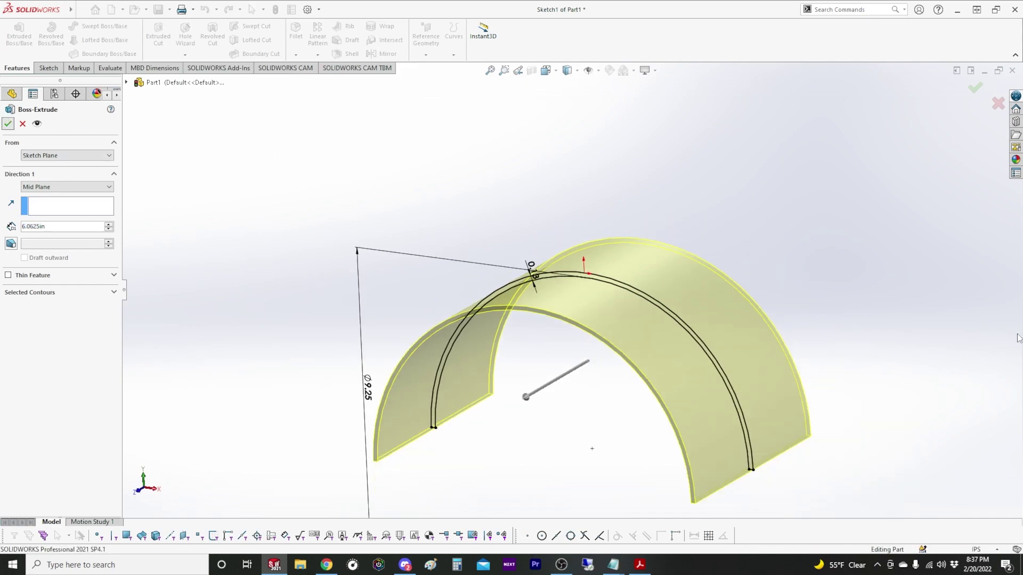
Sketch a circle about 4.64 in in diameter on the Top Plane, centred on the origin
mouse_move(549, 78)
click(554, 100)
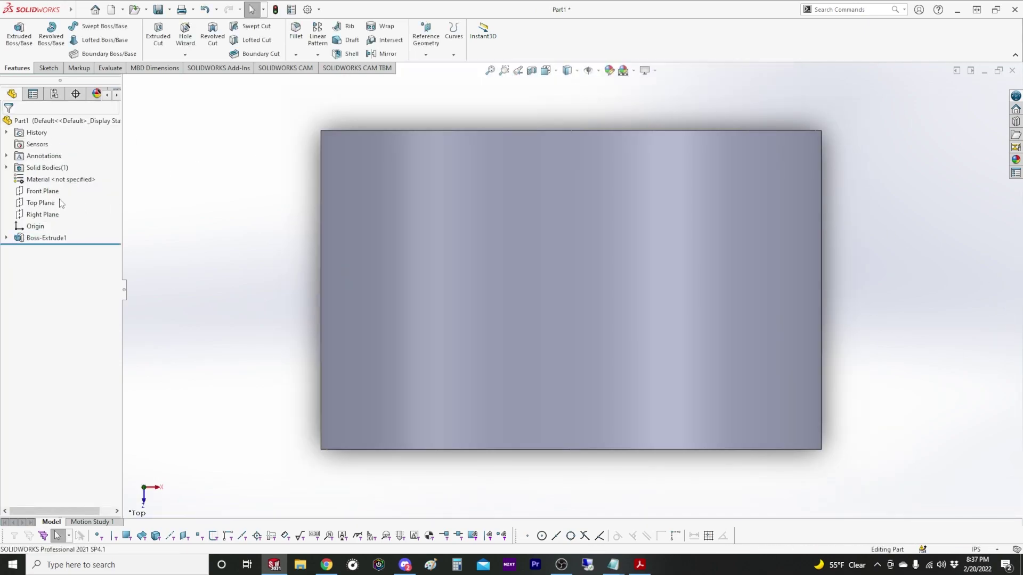
click(47, 204)
click(56, 185)
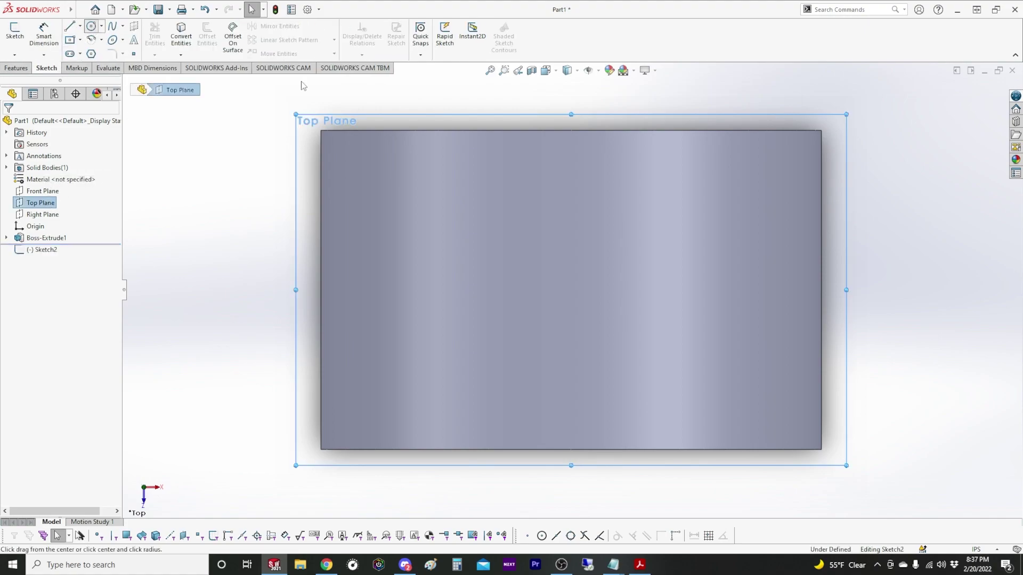
click(91, 25)
click(571, 290)
click(615, 176)
key(Escape)
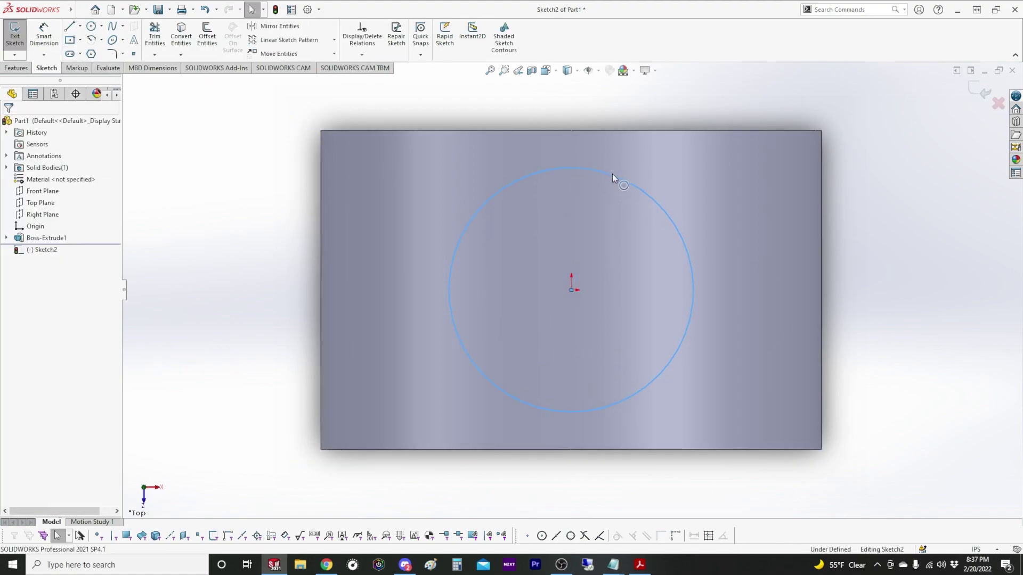
Make the circle tangent to the half ring's straight end edge
click(612, 174)
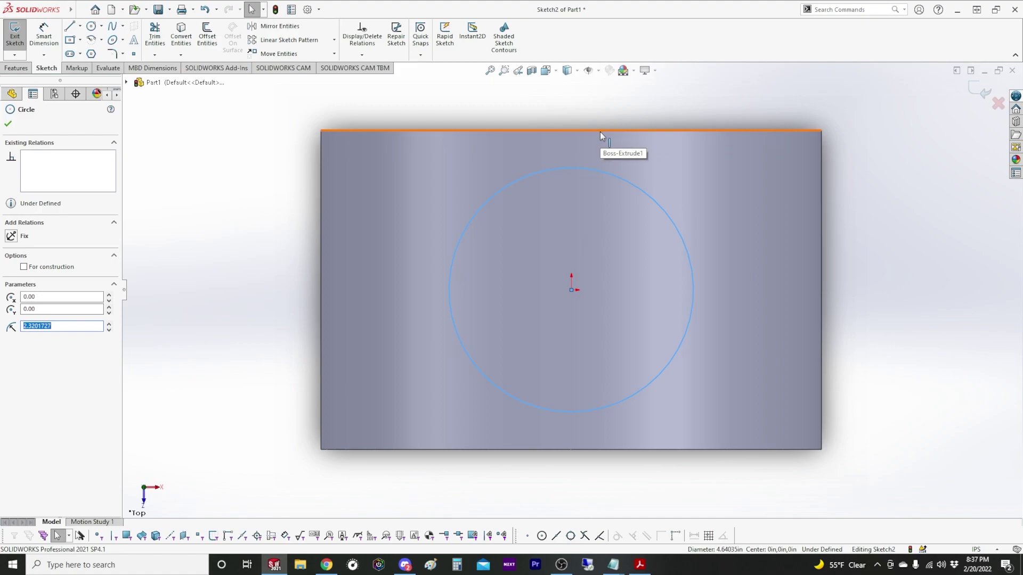
ctrl+click(599, 132)
click(630, 85)
click(588, 110)
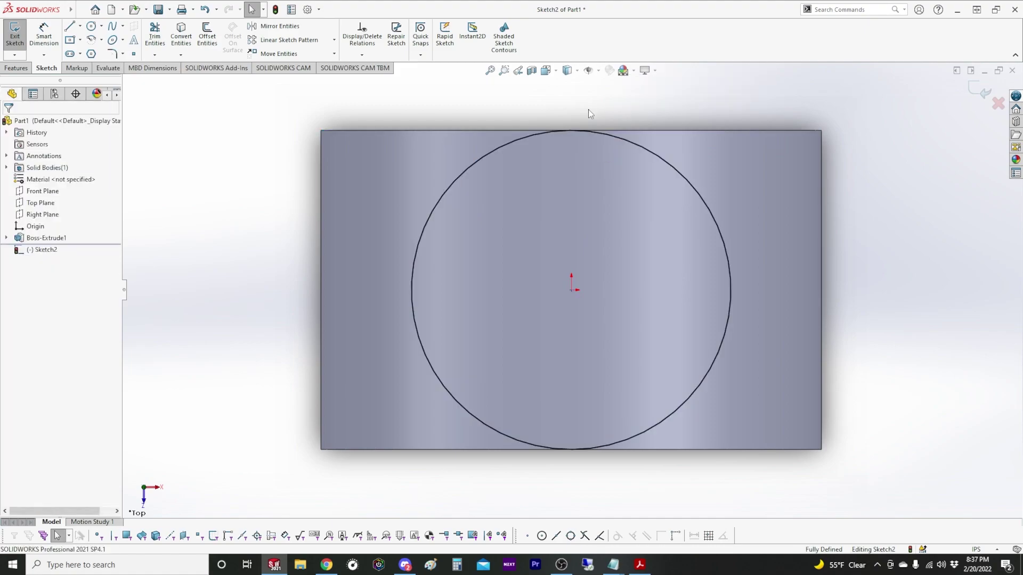
Extrude-cut the circle Through All with the side to cut flipped, keeping only the curved plate inside the circle
middle_drag(588, 109, 597, 299)
click(16, 67)
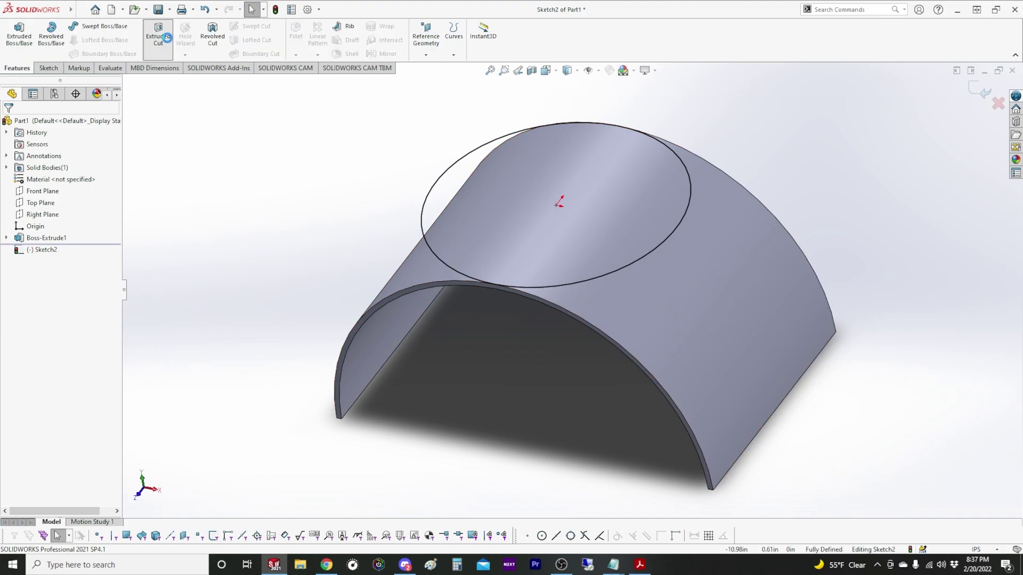
click(158, 33)
click(32, 188)
click(37, 205)
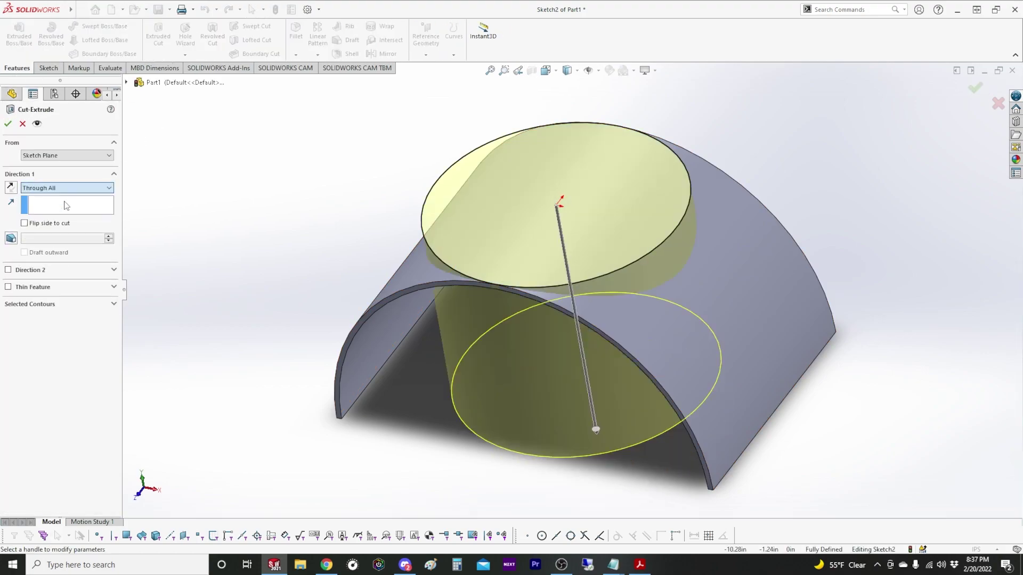
click(25, 223)
click(8, 124)
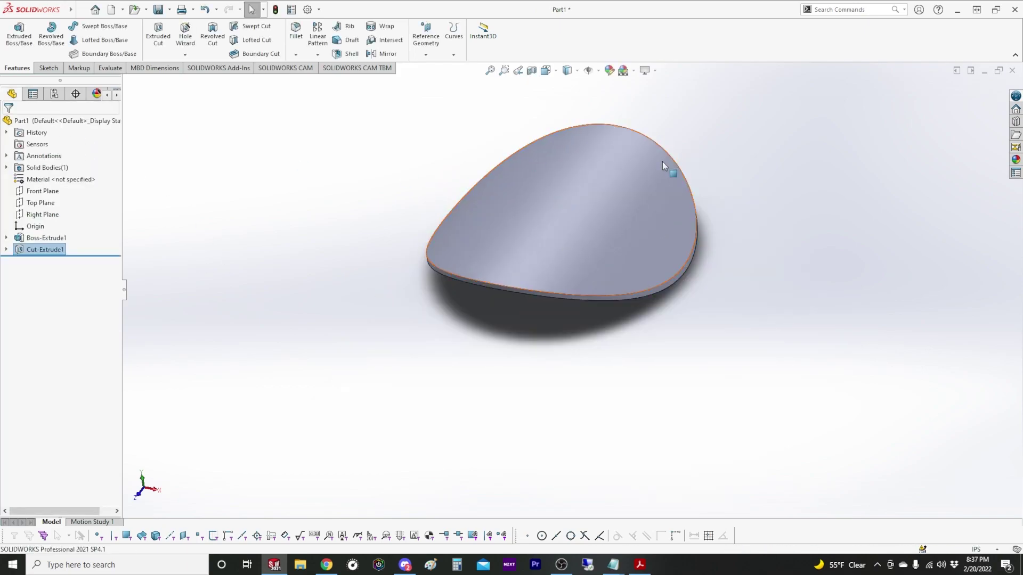
On the Front Plane, sketch an infinite vertical construction line through the origin
click(544, 72)
click(562, 101)
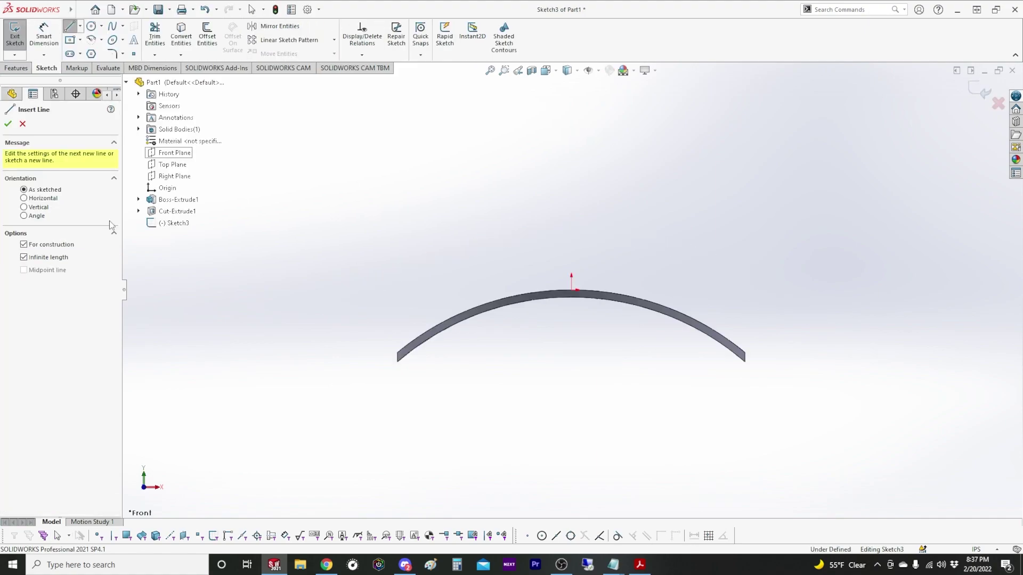
click(572, 292)
click(574, 141)
key(Escape)
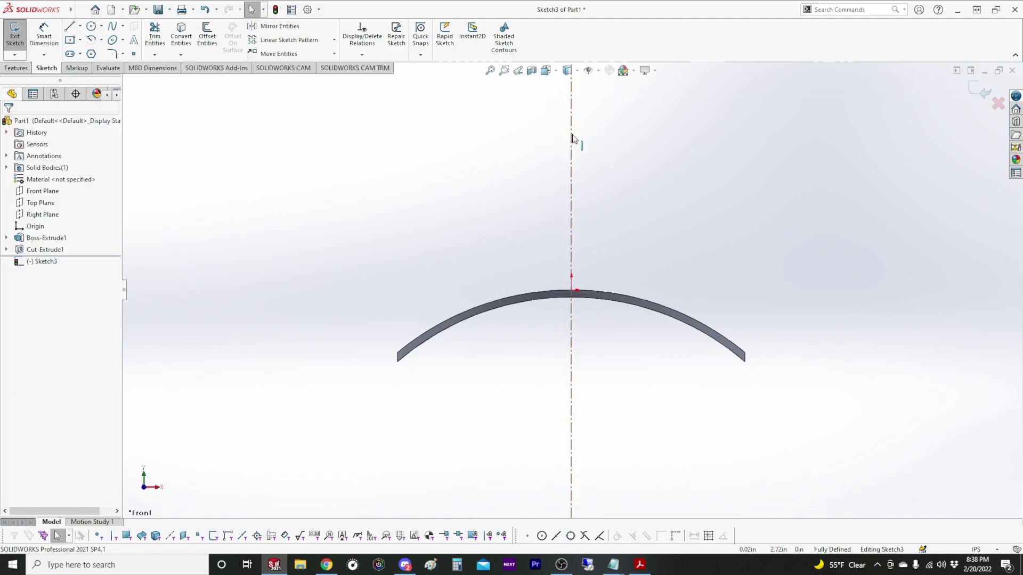
click(572, 291)
click(627, 352)
scroll(633, 359, up, 4)
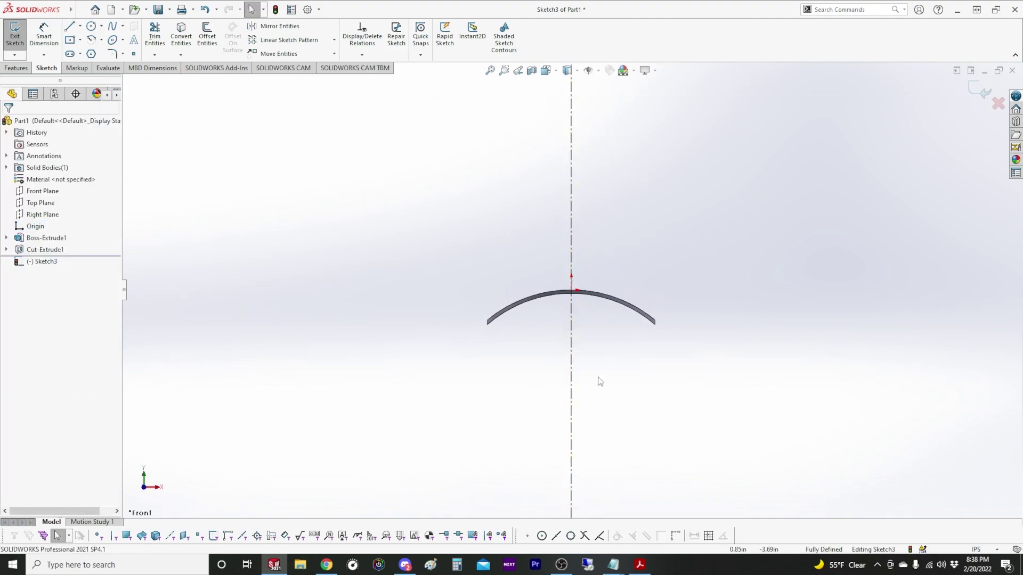
scroll(604, 122, down, 2)
key(f)
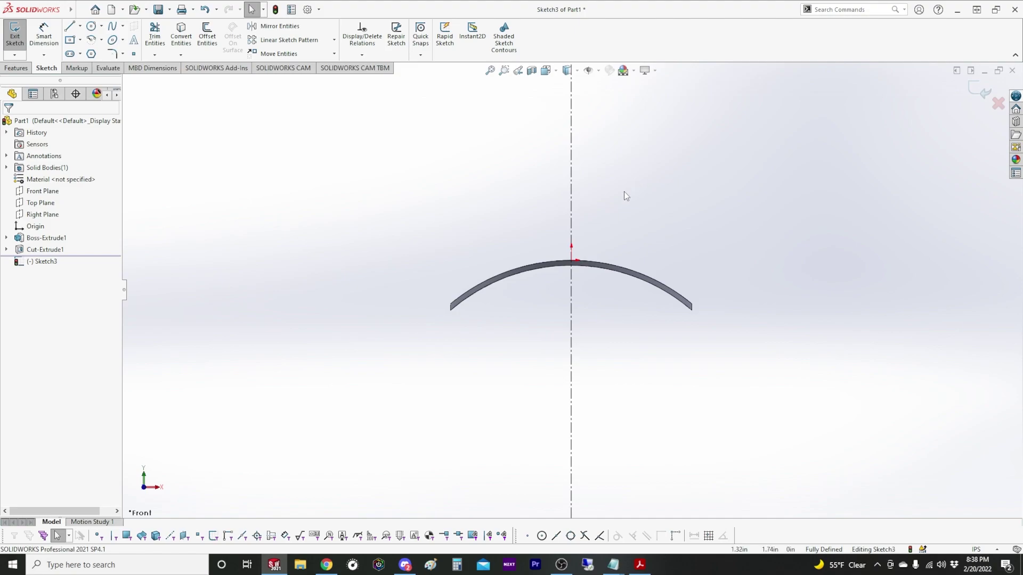
click(571, 170)
key(Escape)
click(44, 35)
Draw a vertical solid line left of the centreline, crossing the curved plate and ending well above it
key(l)
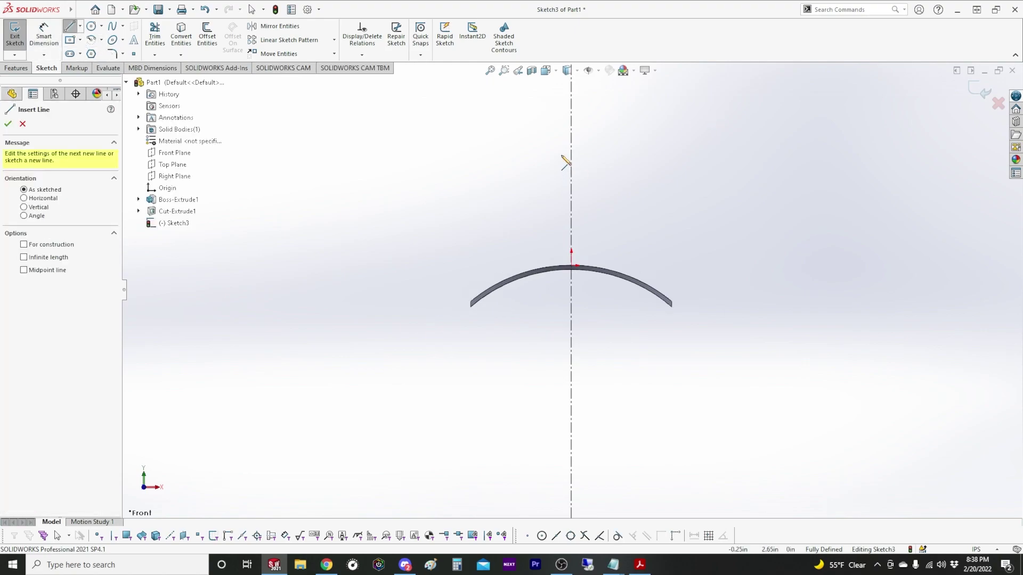
scroll(554, 166, down, 3)
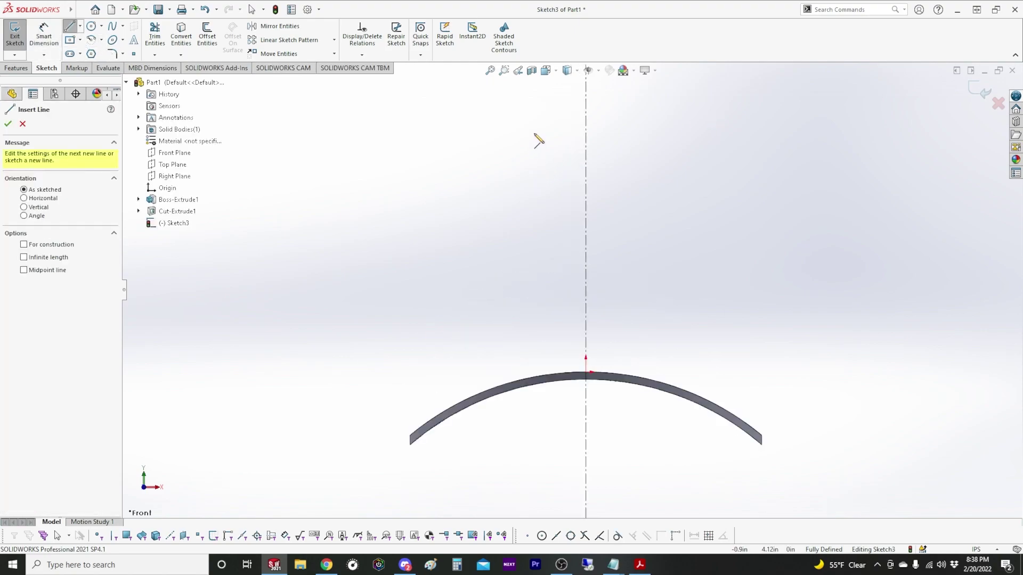
click(468, 430)
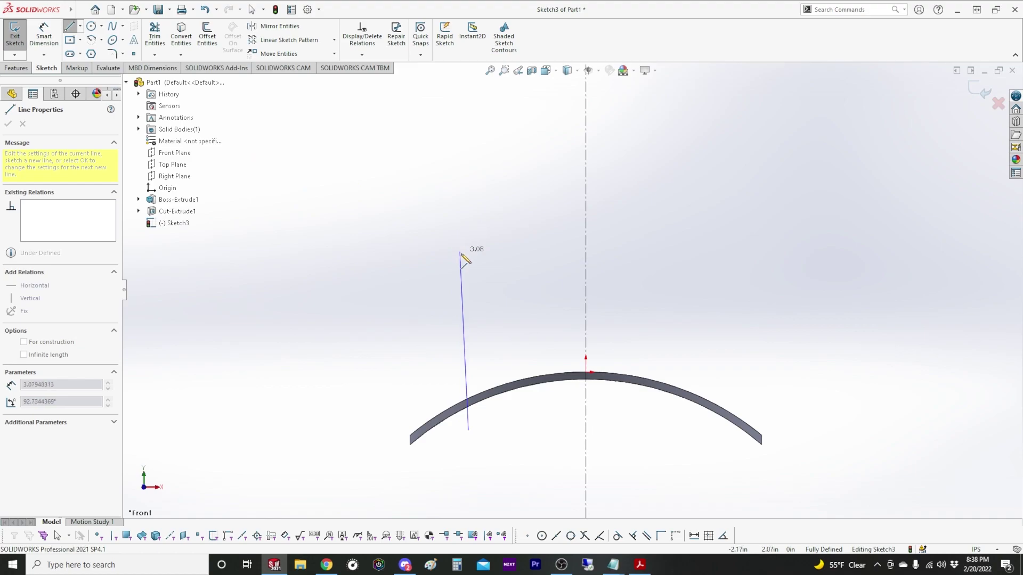
click(468, 270)
Draw a three-point arc from the vertical line's upper end, curving up toward the centreline as the dome's shoulder
click(91, 40)
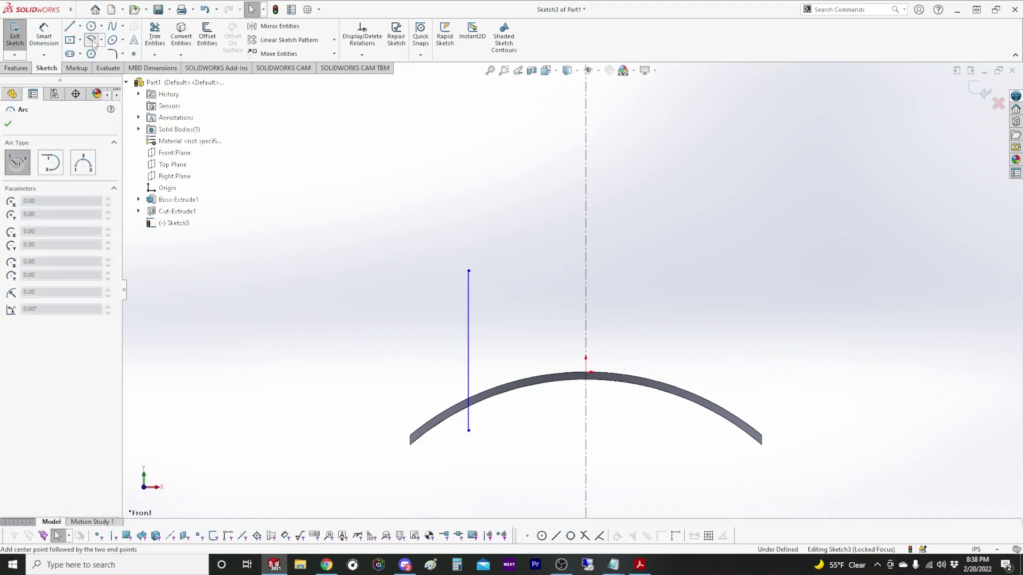
click(101, 40)
click(124, 78)
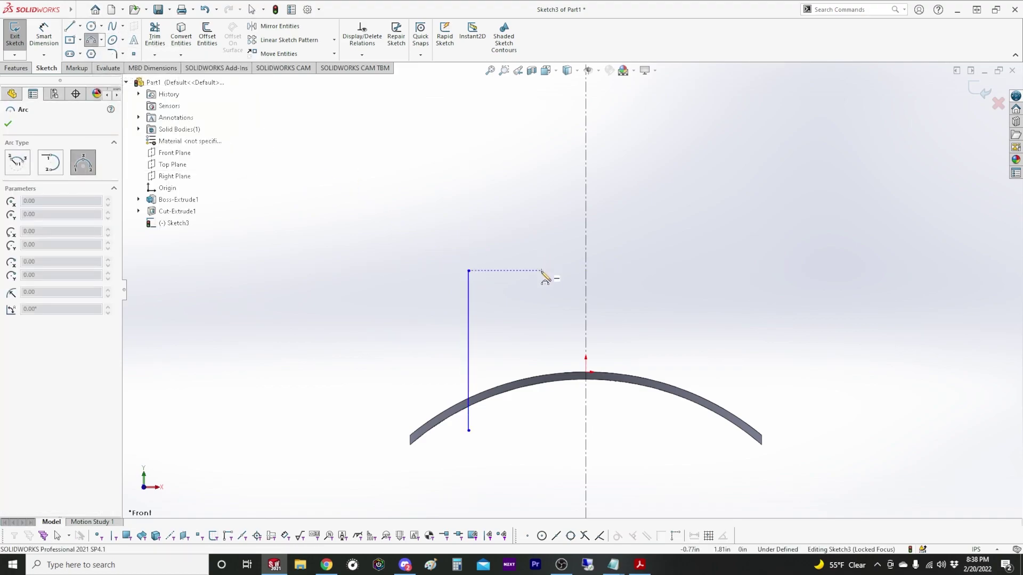
click(469, 271)
click(523, 208)
click(491, 227)
key(Escape)
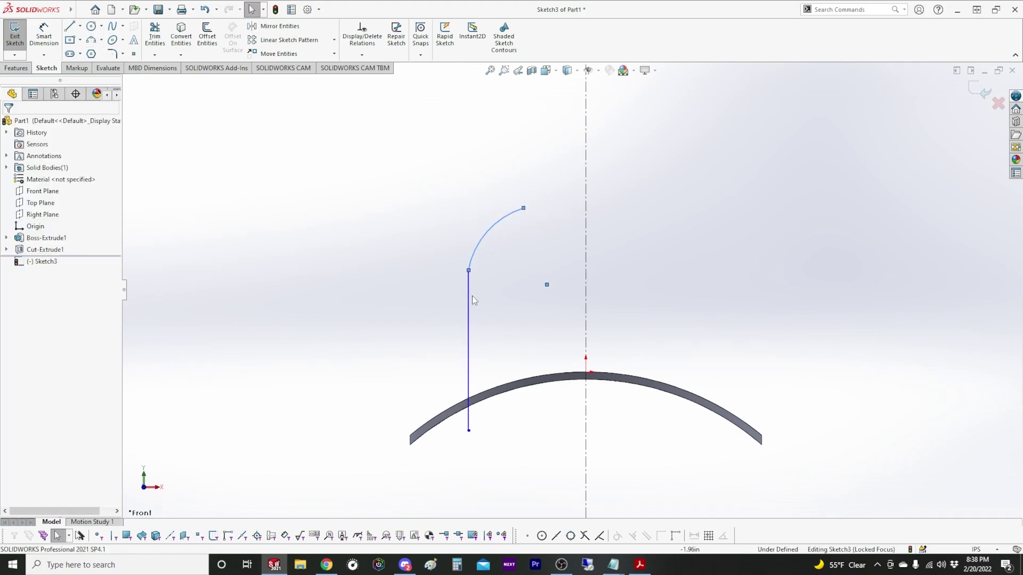
Make the shoulder arc tangent to the vertical line
click(469, 296)
ctrl+click(472, 260)
click(502, 213)
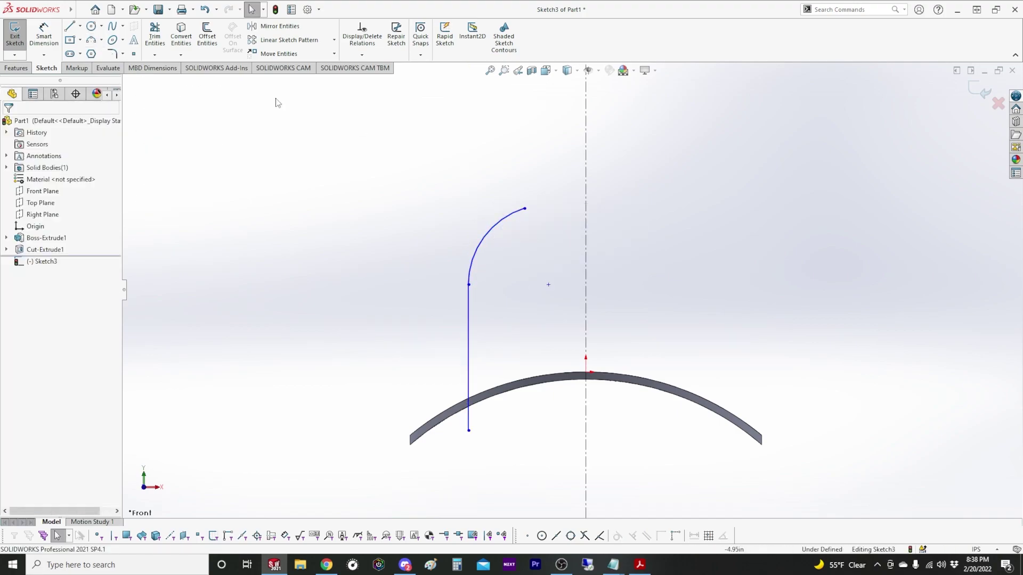
Draw a reverse-curving three-point arc of about 0.61 in radius up from the shoulder arc's upper end
click(92, 40)
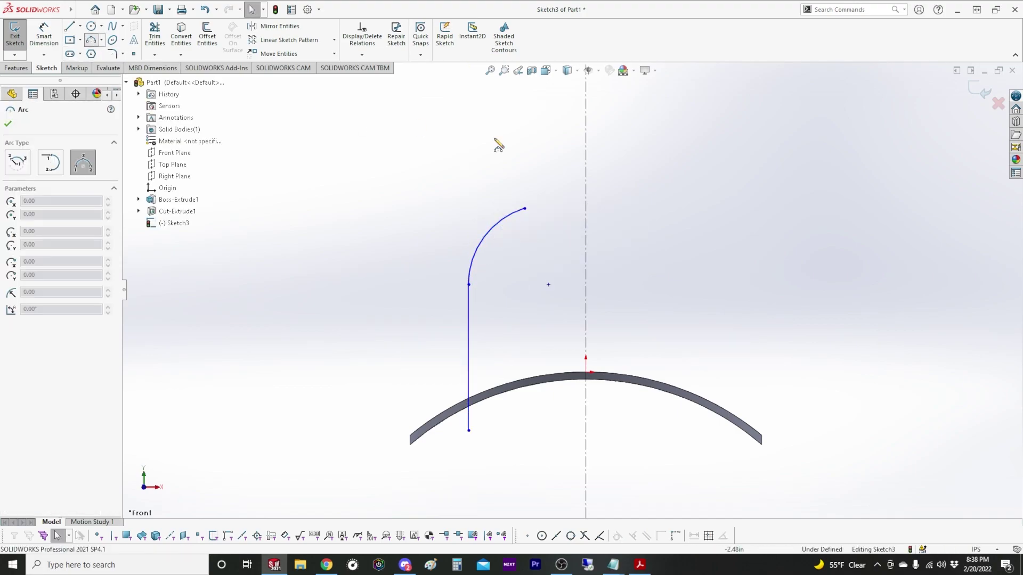
click(524, 208)
click(551, 166)
click(550, 171)
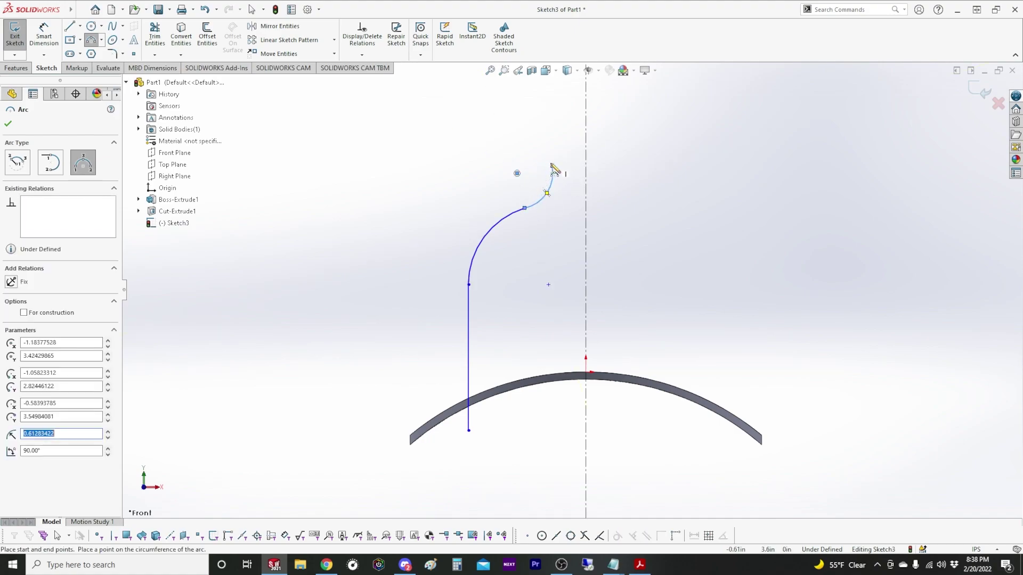
Add a small three-point half-round arc above the neck arc, bulging away from the centreline
click(552, 166)
click(552, 133)
click(537, 153)
key(Escape)
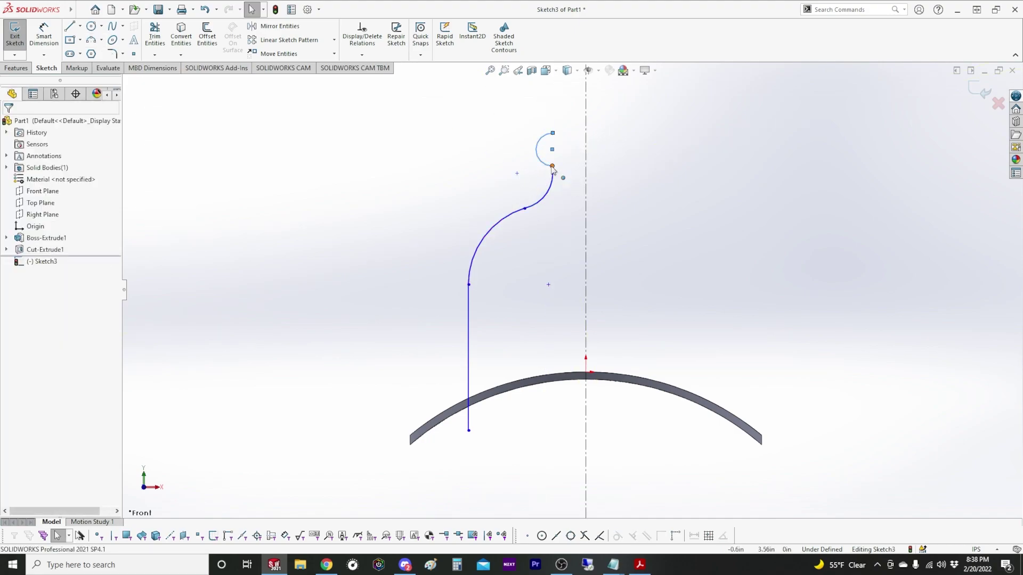
Draw a short horizontal line from the half-round's upper end toward the centreline, then a vertical line down from it
key(l)
click(553, 133)
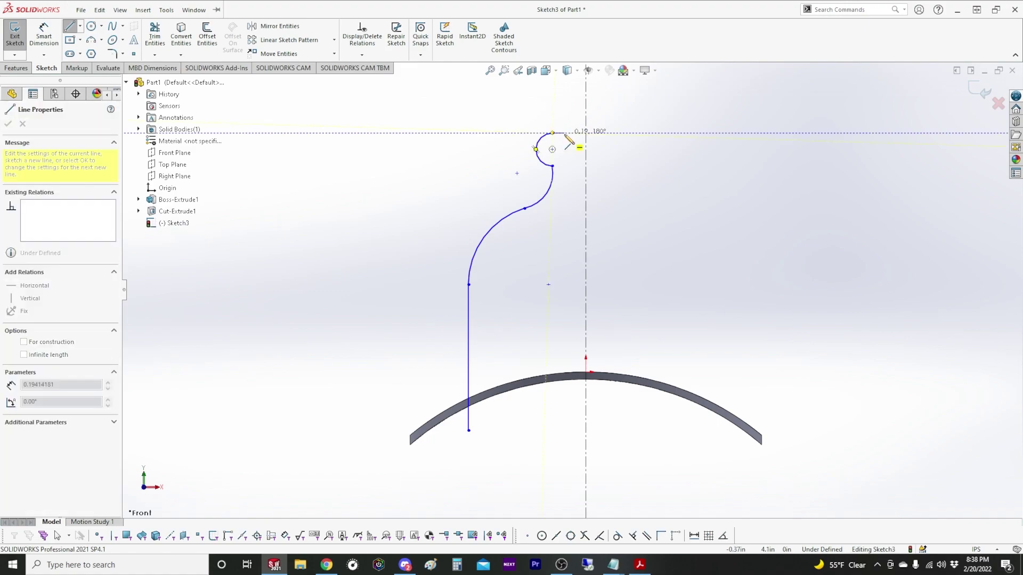
click(565, 134)
click(565, 192)
key(Escape)
Make the short horizontal line tangent to the half-round arc
click(556, 134)
ctrl+click(546, 134)
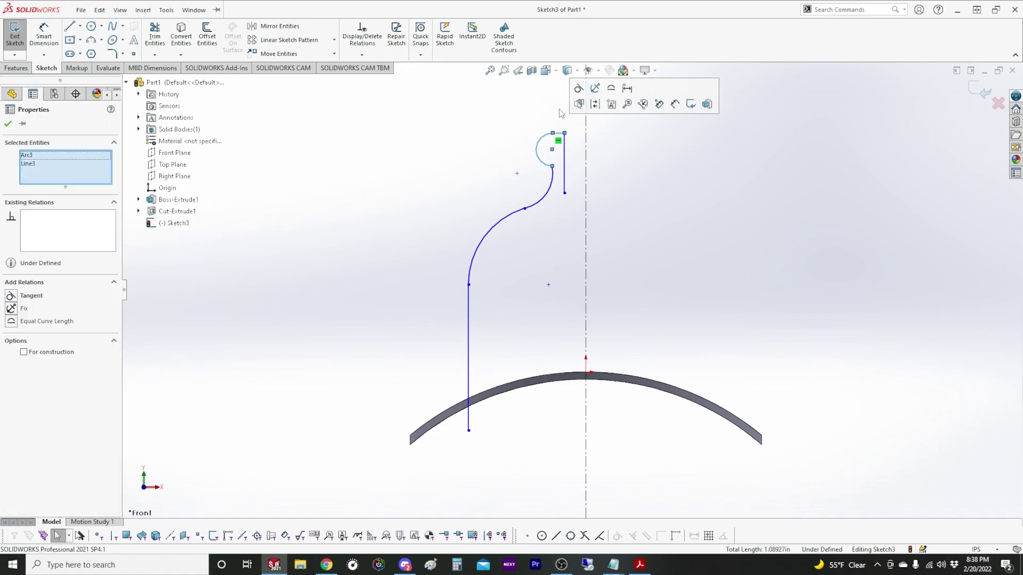
click(577, 89)
click(385, 169)
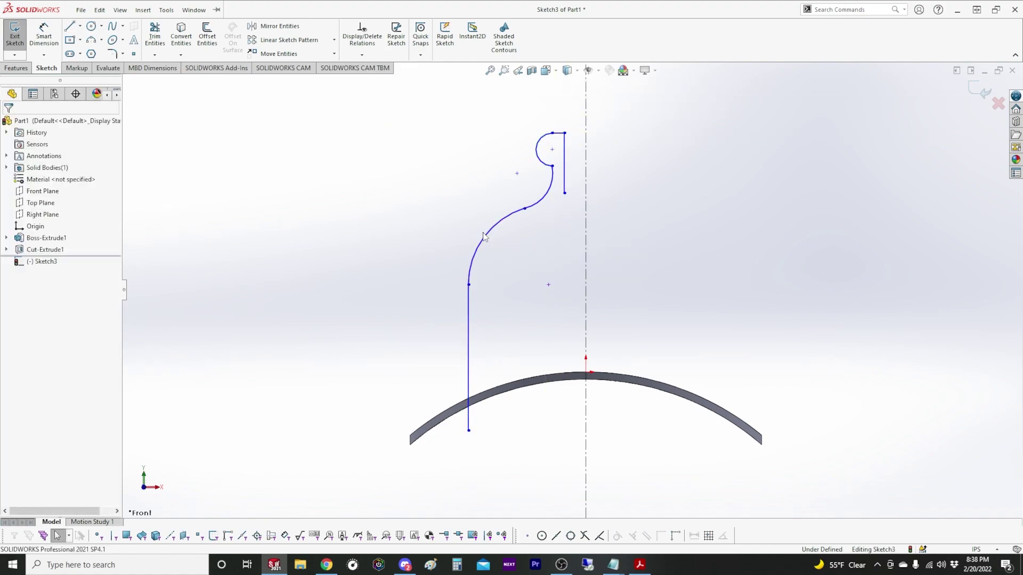
Make the shoulder arc and the reverse-curving neck arc tangent to each other
click(503, 226)
ctrl+click(549, 184)
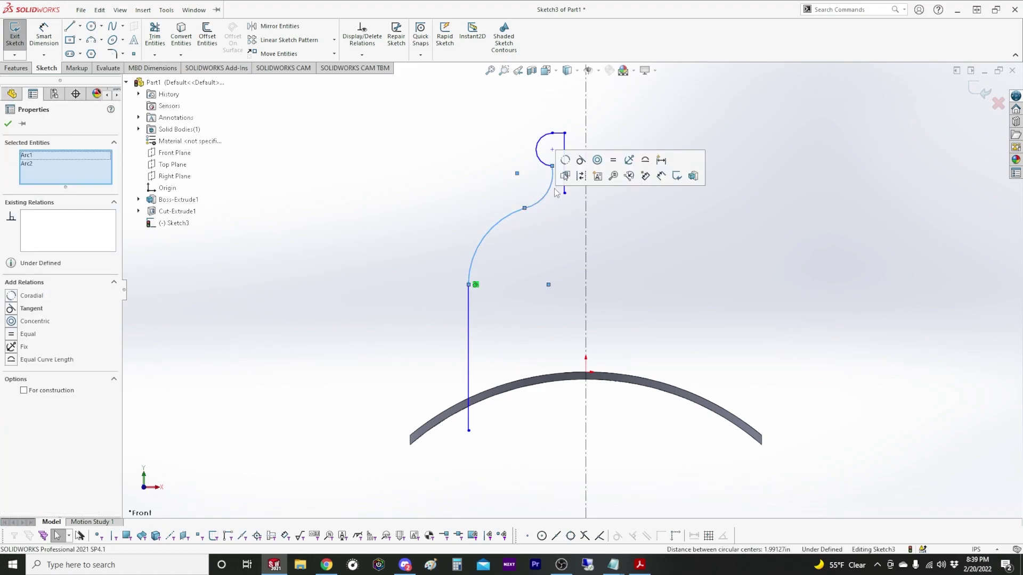
click(580, 160)
click(563, 210)
Dimension the dome's vertical side line across the centreline as a full width of 39/8 in
key(alt+Tab)
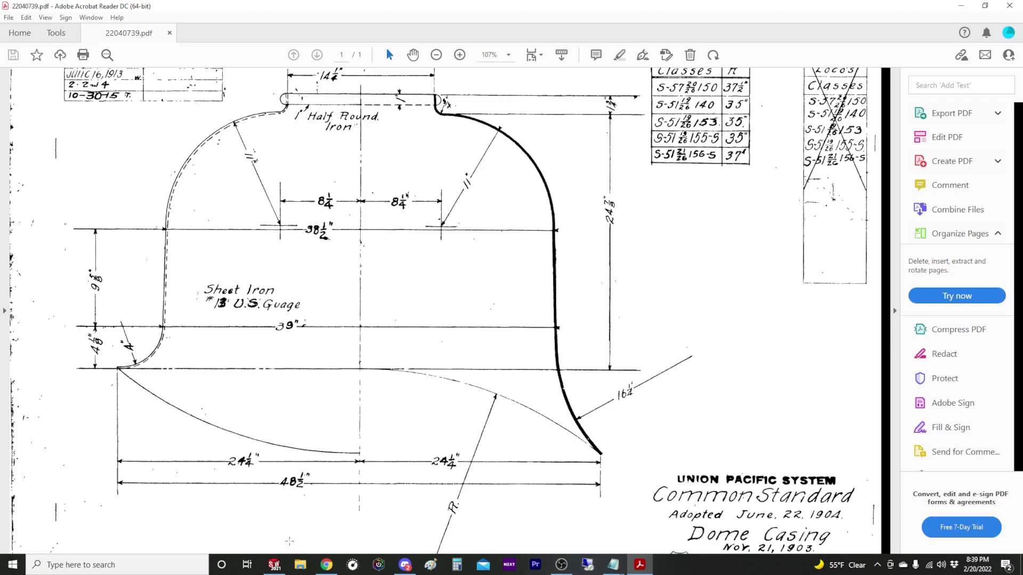
click(274, 564)
click(469, 348)
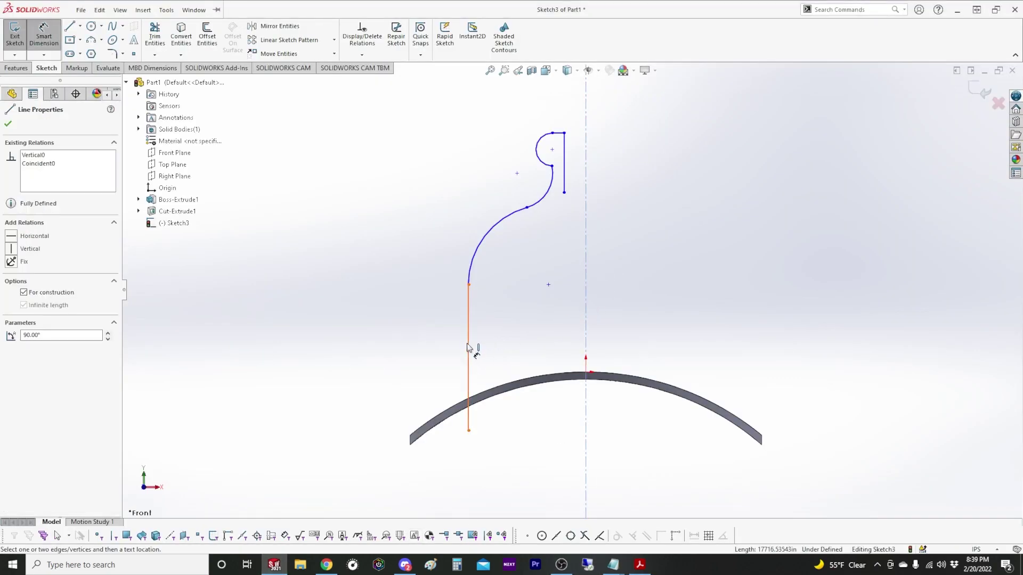
click(586, 333)
click(549, 315)
text(39/)
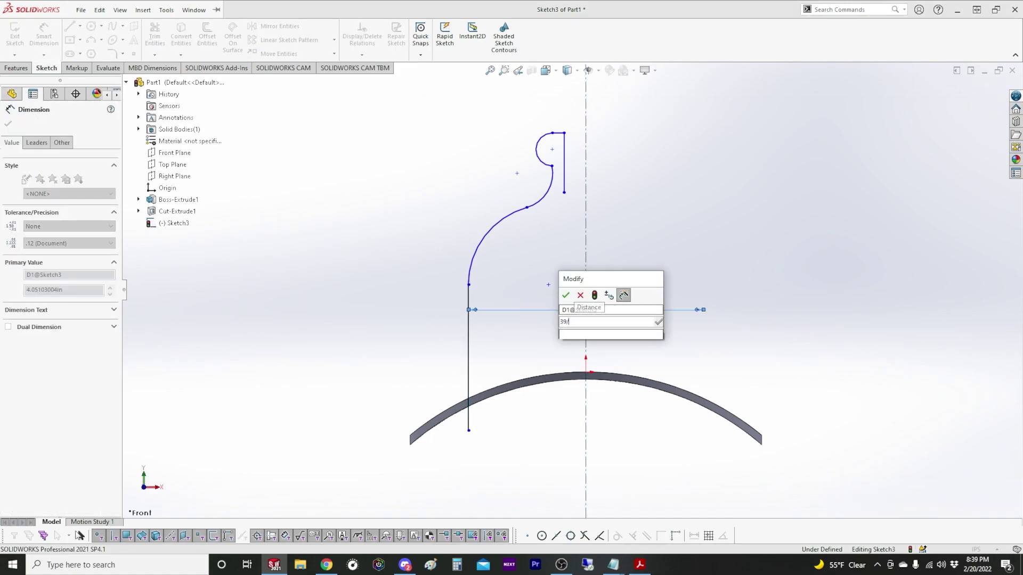
key(Return)
Dimension the shoulder arc's radius as 1.375 in, checking the PDF drawing first
key(alt+Tab)
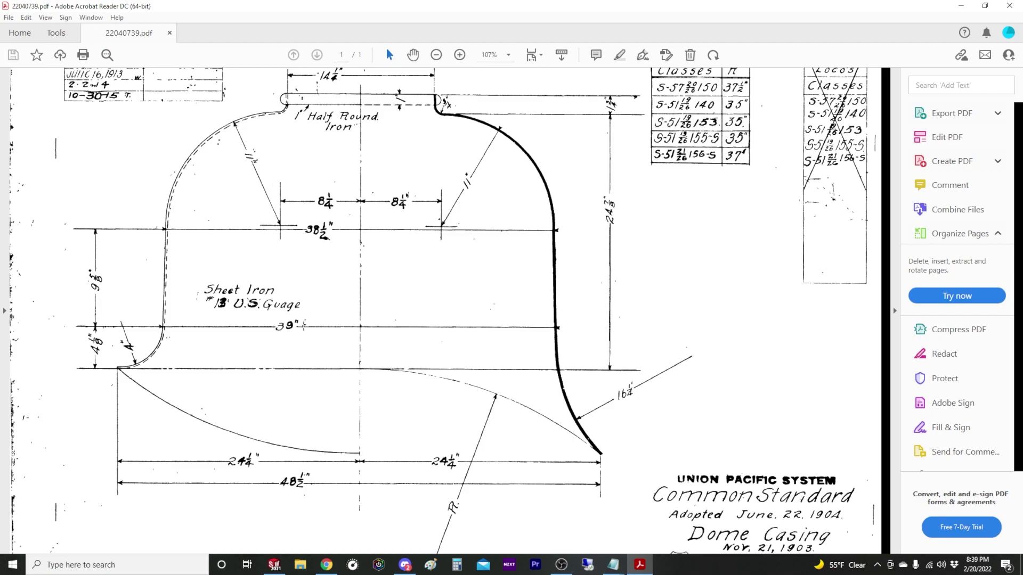
click(274, 565)
click(474, 231)
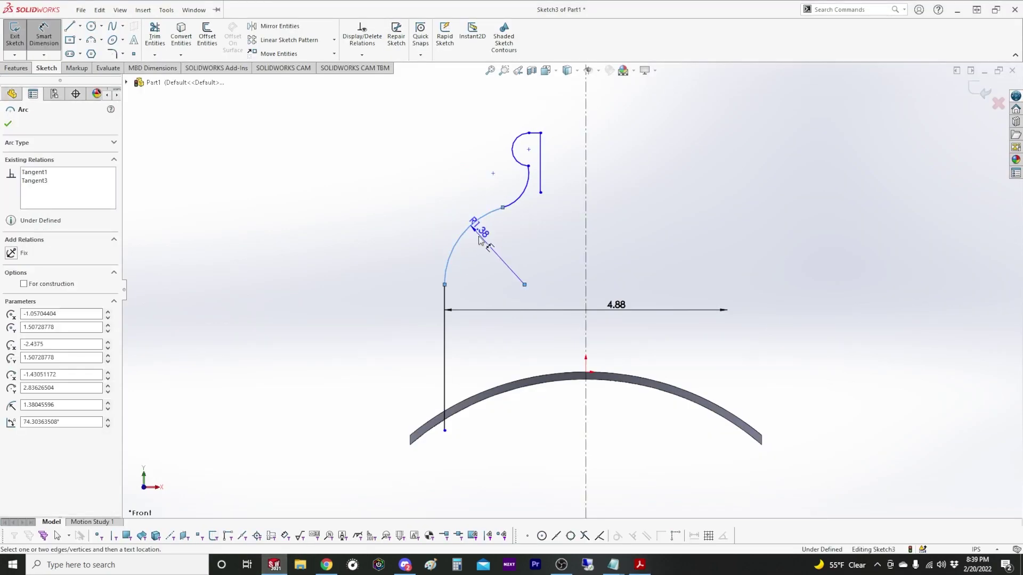
click(484, 253)
text(1.375)
key(Return)
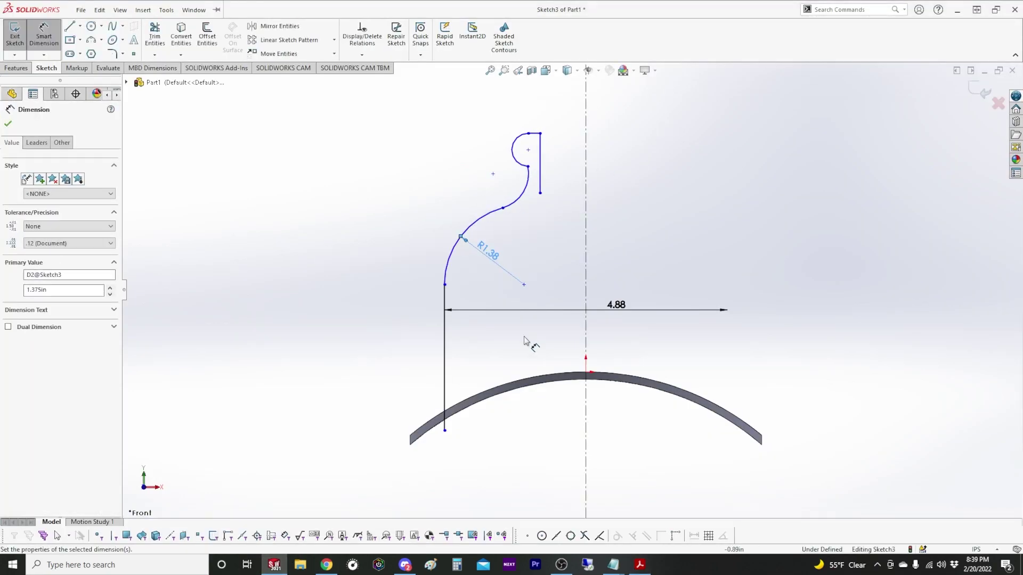
click(422, 200)
Dimension the neck arc's upper endpoint across the centreline as a full width of 14.25/8 in, per the PDF drawing
click(274, 565)
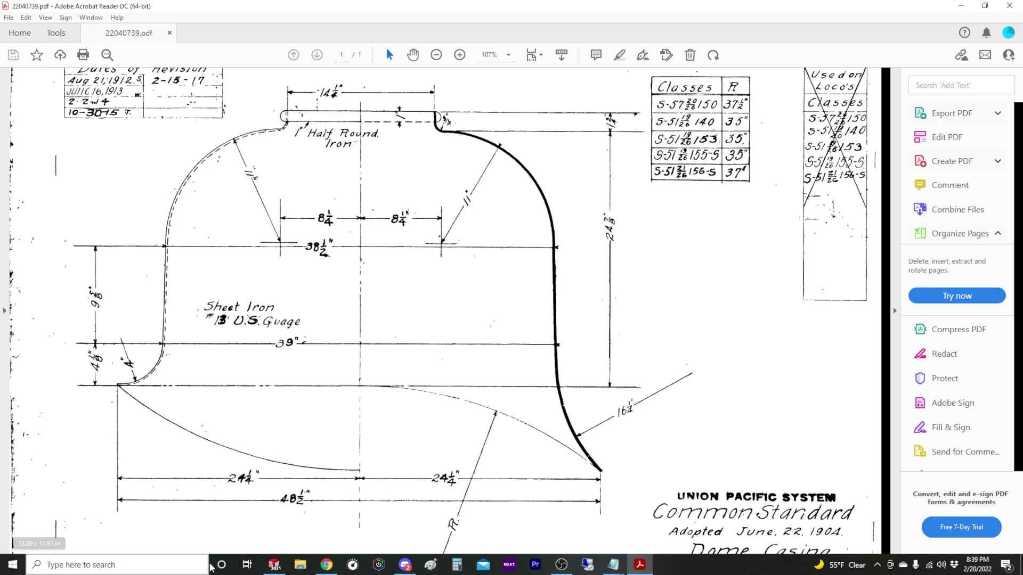
click(275, 563)
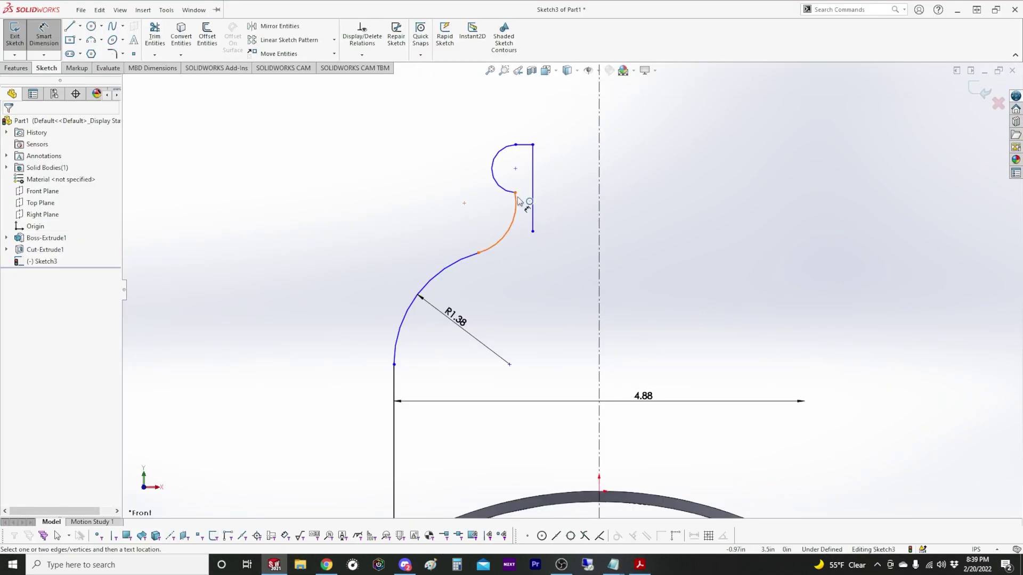
click(514, 193)
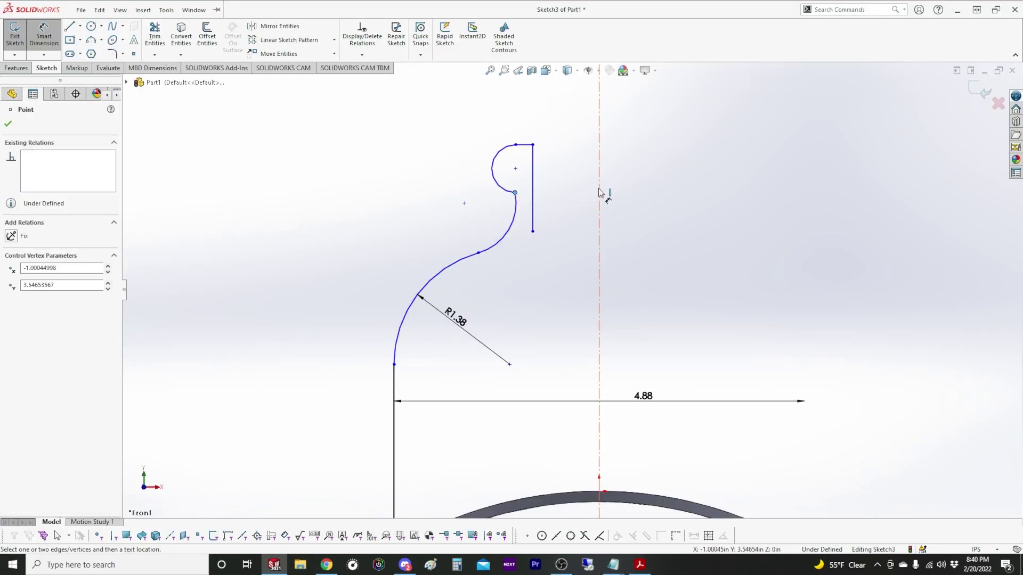
click(599, 193)
click(617, 163)
text(14.25)
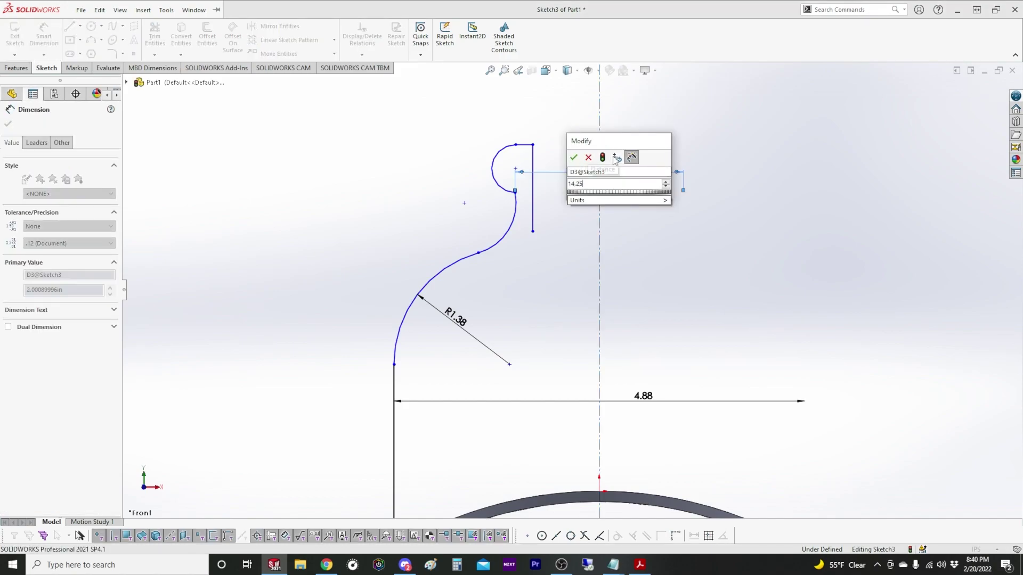
text(/8)
key(Return)
Dimension the height from the half-round's lower endpoint to the short horizontal line as 1/8 in
scroll(520, 109, down, 3)
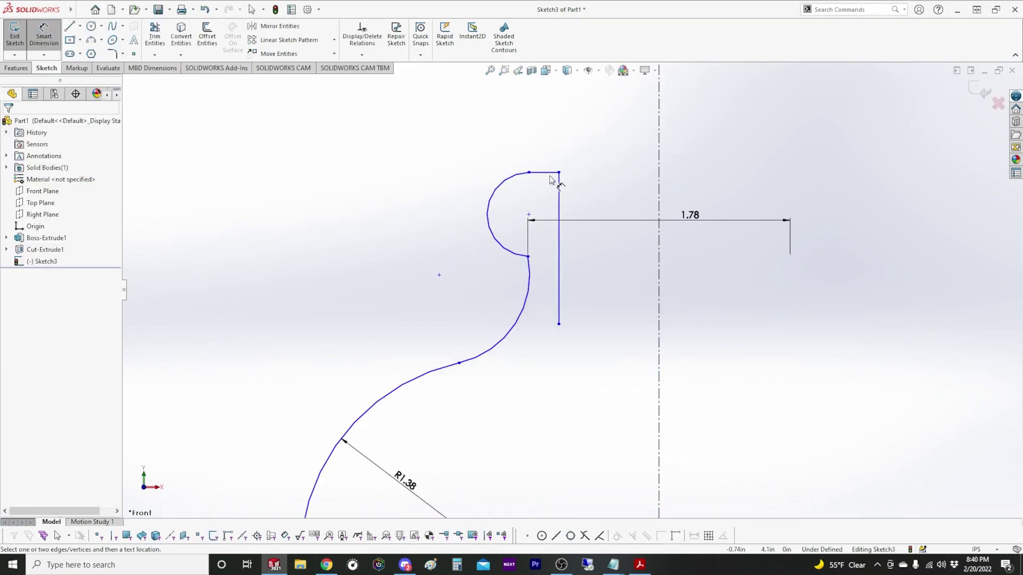
click(549, 173)
click(544, 172)
click(404, 213)
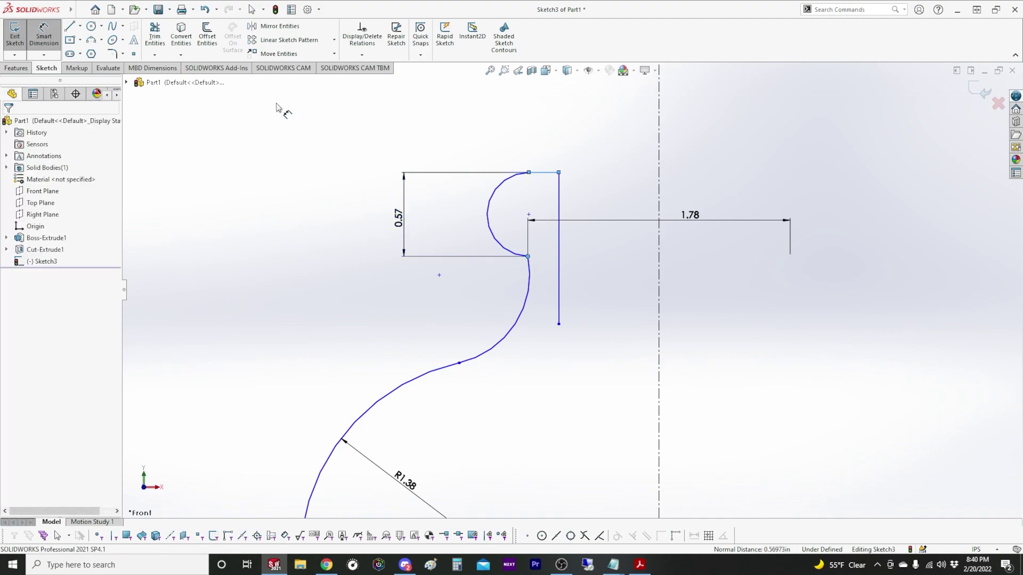
text(1/8)
key(Return)
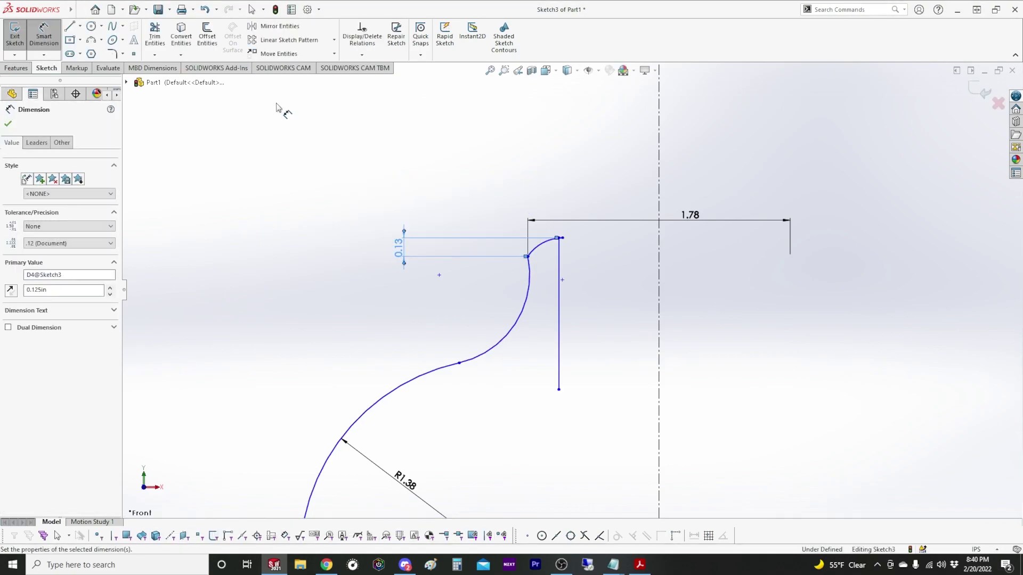
key(Escape)
key(Escape)
Reshape the distorted top arc into a half-round bulging away from the centreline, ending near the neck arc's upper endpoint
scroll(570, 224, down, 4)
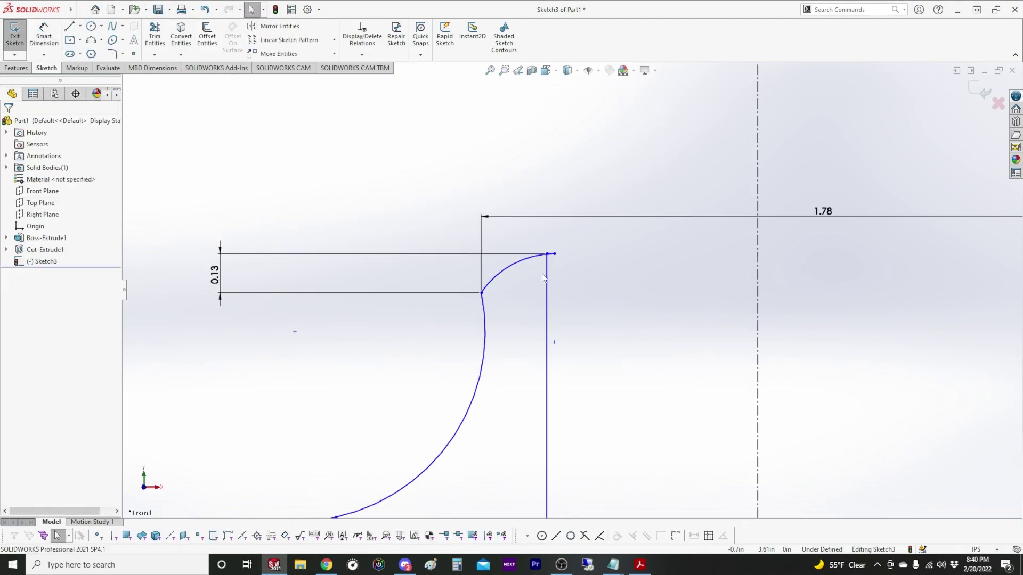
click(507, 261)
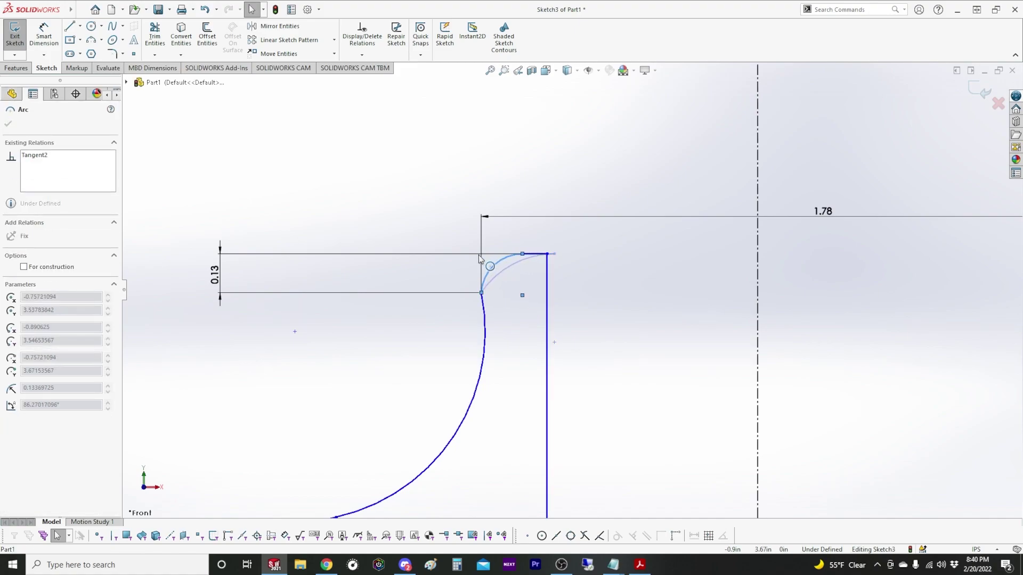
mouse_move(478, 256)
mouse_down()
mouse_move(439, 261)
mouse_move(588, 260)
mouse_move(459, 251)
mouse_move(479, 250)
mouse_up()
key(ctrl+z)
click(547, 276)
click(506, 251)
ctrl+click(467, 255)
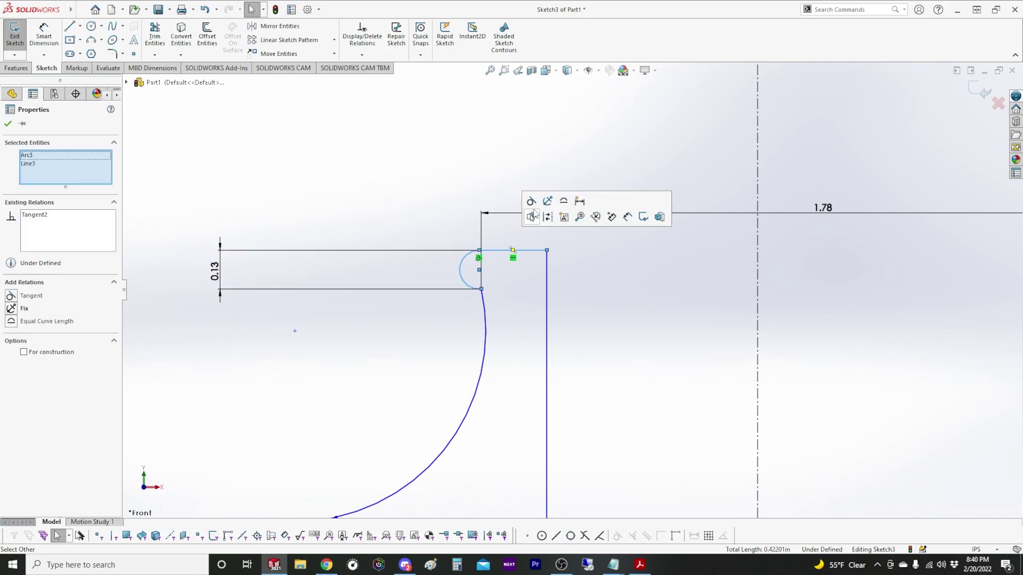
click(625, 299)
Move the joint between the shoulder and neck arcs up close beneath the half-round
scroll(555, 321, up, 5)
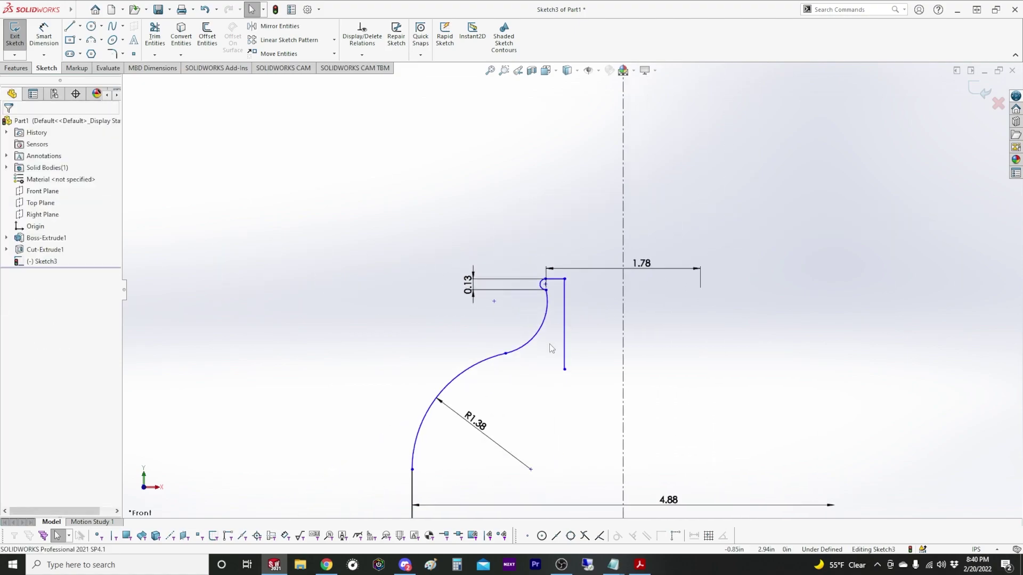
click(546, 306)
click(557, 309)
drag(505, 353, 527, 299)
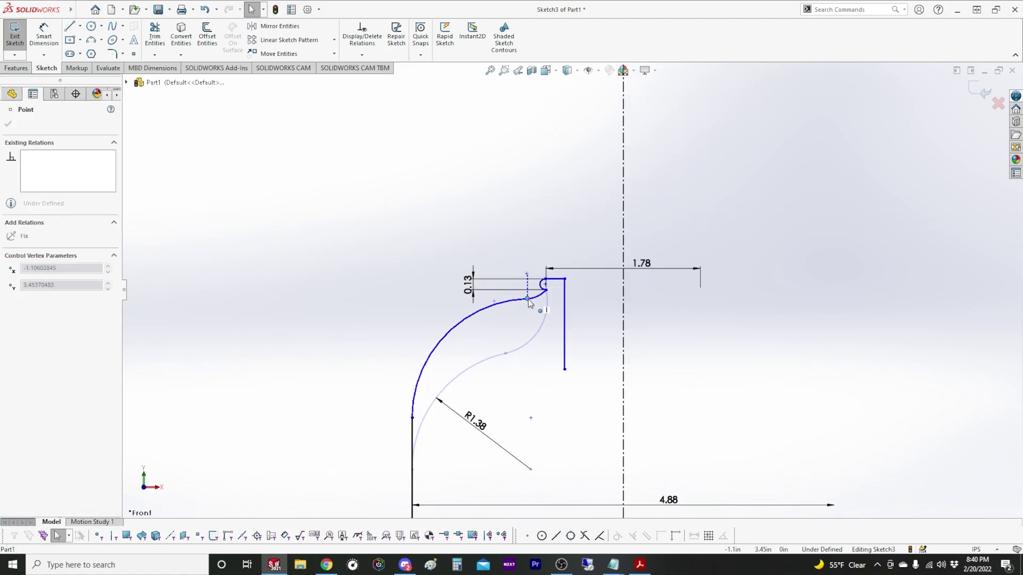
Dimension the neck arc's radius as 3/32 in, checking the PDF drawing first
key(alt+Tab)
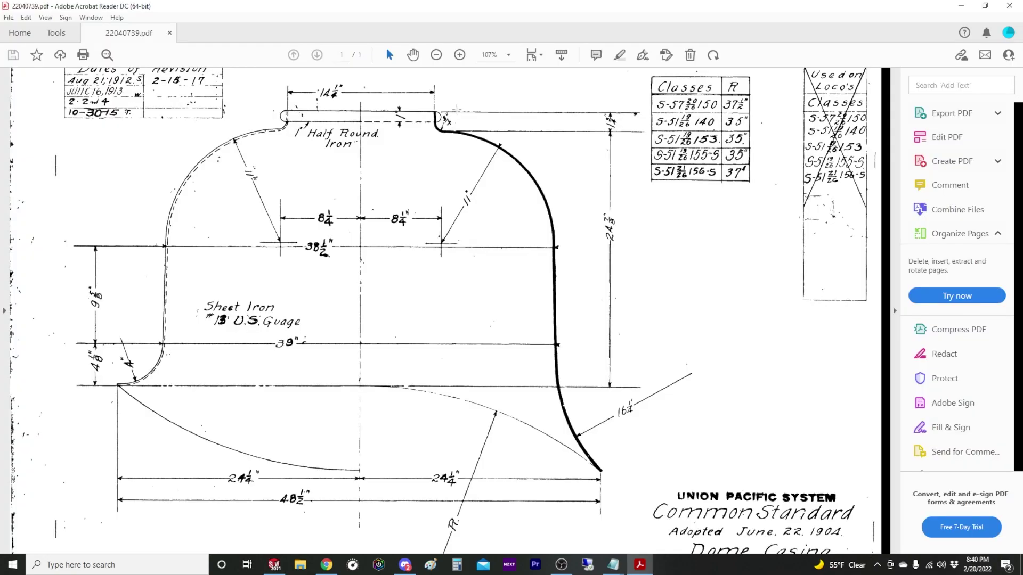
click(275, 565)
scroll(530, 324, down, 3)
key(d)
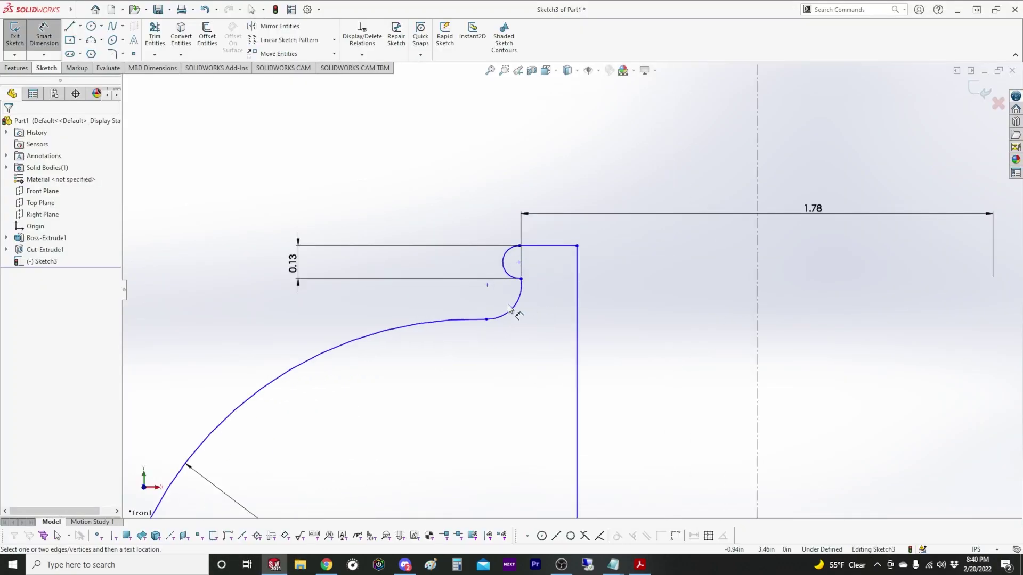
click(513, 308)
click(446, 229)
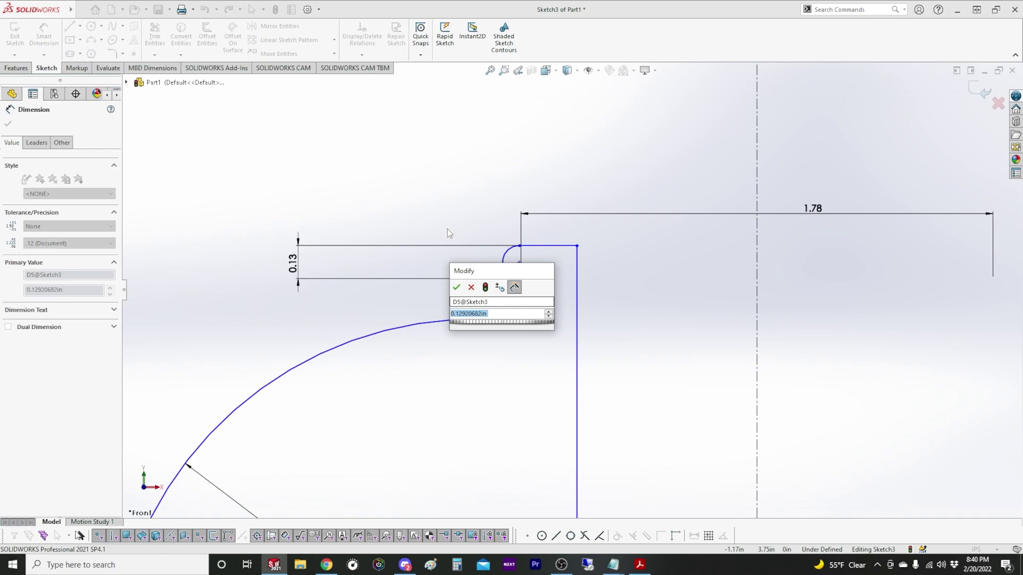
text(3/32)
key(Return)
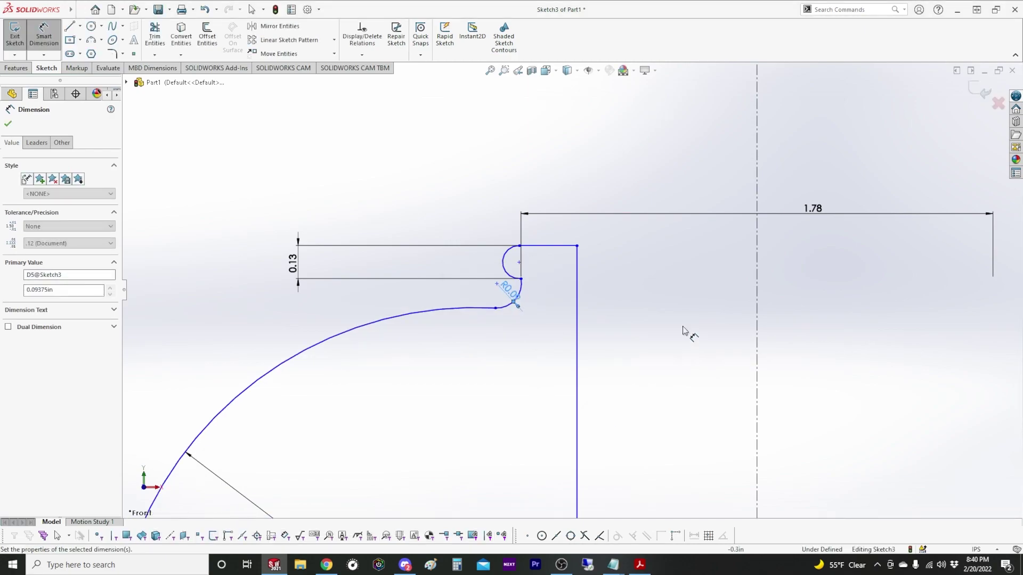
Dimension the vertical distance from the origin to the shoulder arc's upper endpoint as 24.875/8 in, per the PDF drawing
key(alt+Tab)
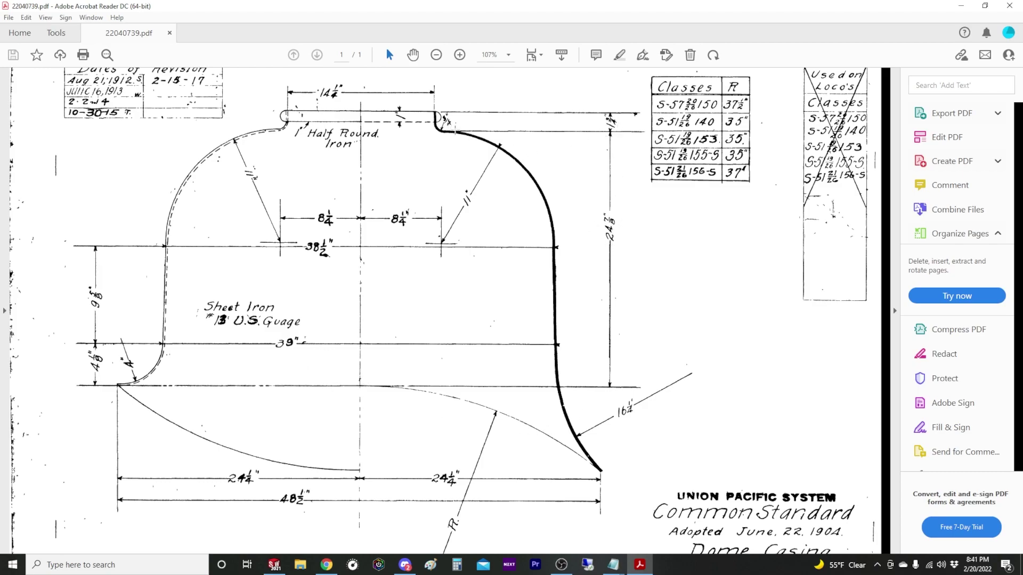
click(273, 564)
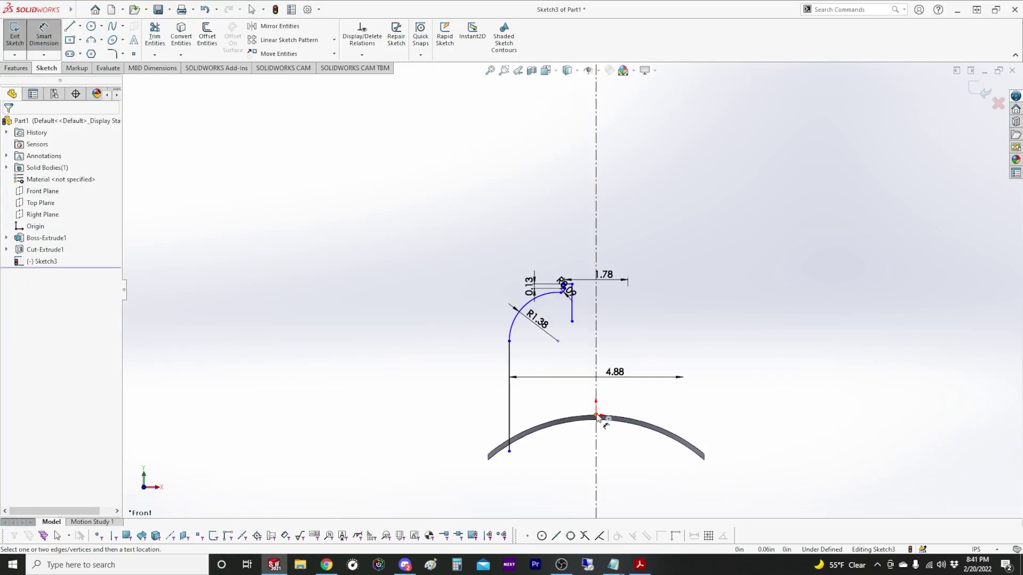
click(596, 416)
scroll(597, 416, down, 6)
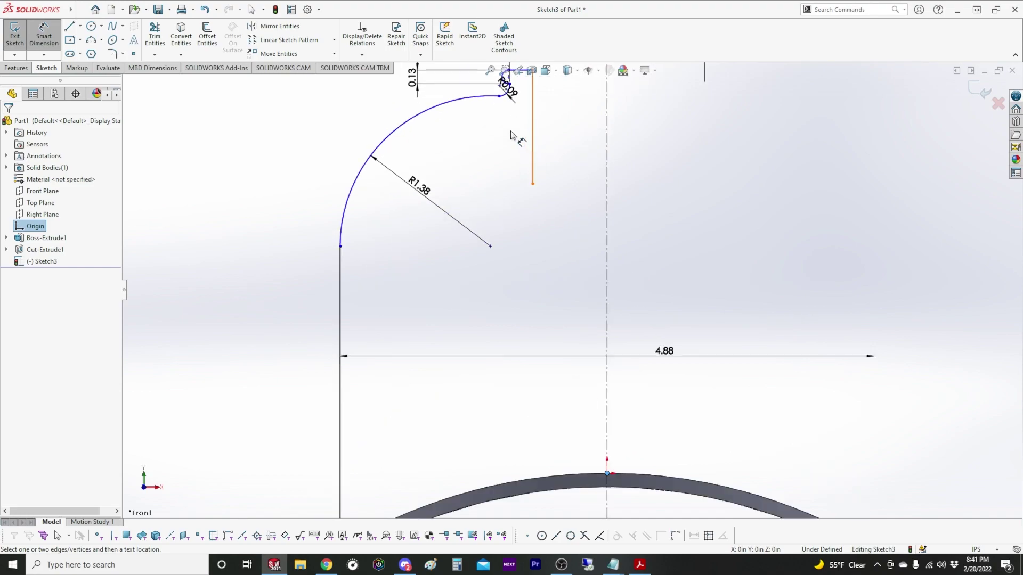
click(499, 98)
scroll(573, 291, up, 1)
click(288, 255)
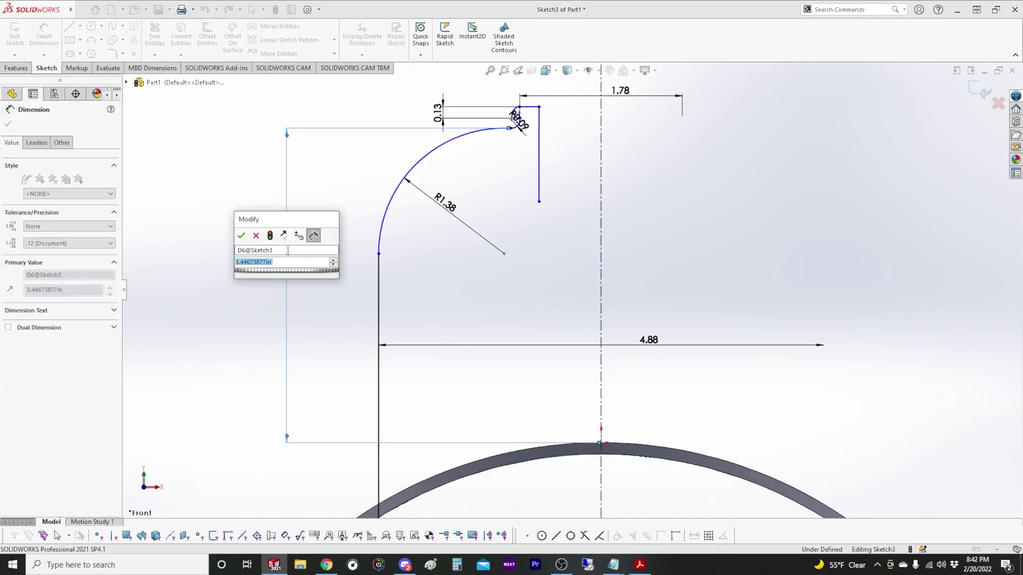
text(24.875)
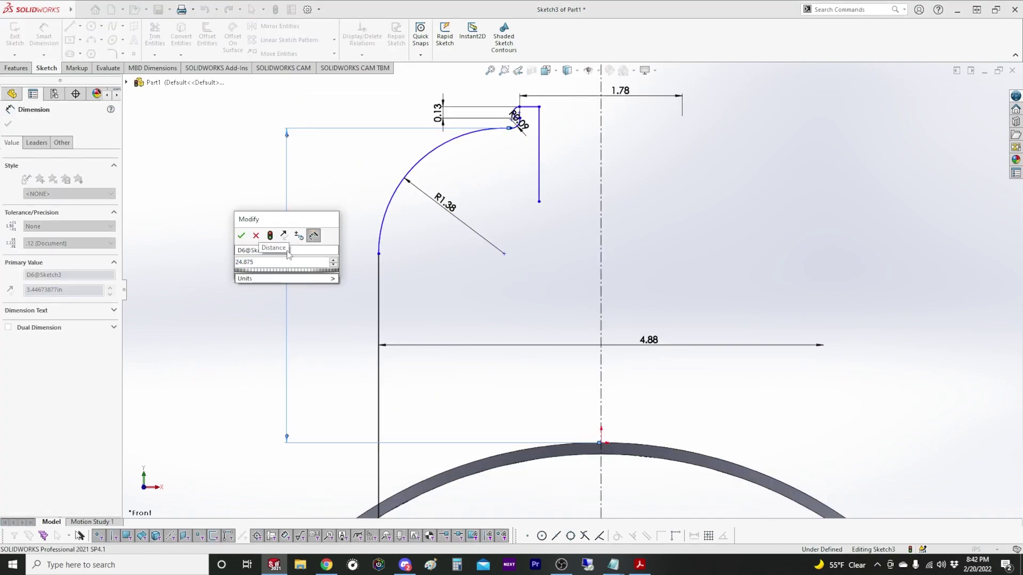
text(/)
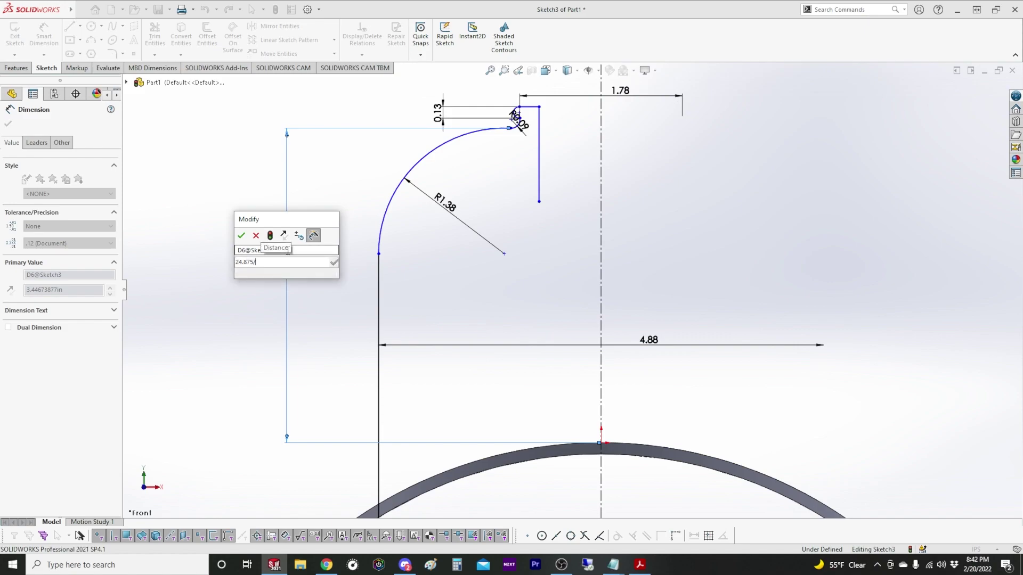
key(Return)
Dimension the height from the shoulder arc's upper endpoint to the short horizontal line as 0.21875 in, per the PDF drawing
key(alt+Tab)
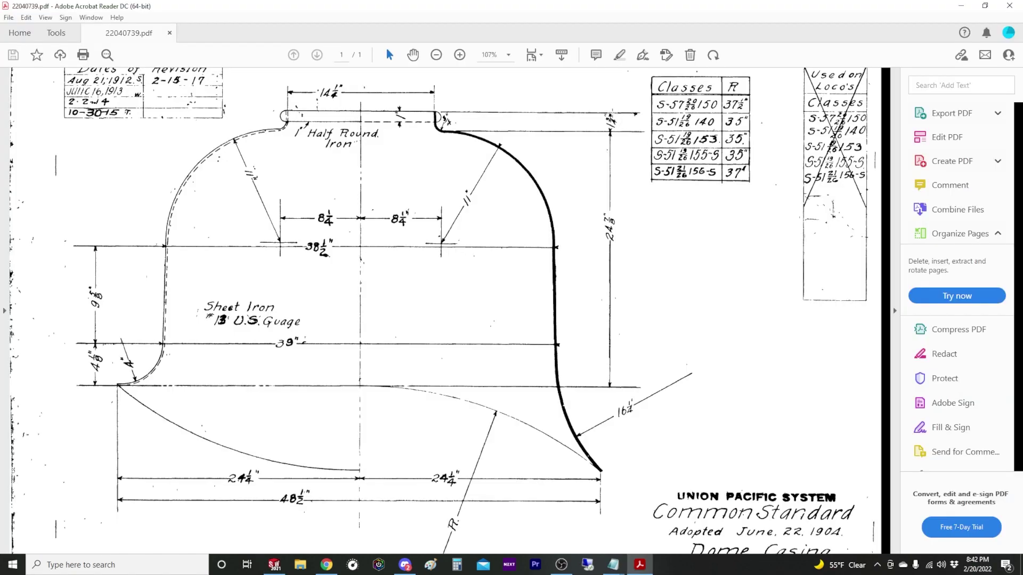
key(alt+Tab)
scroll(532, 181, up, 3)
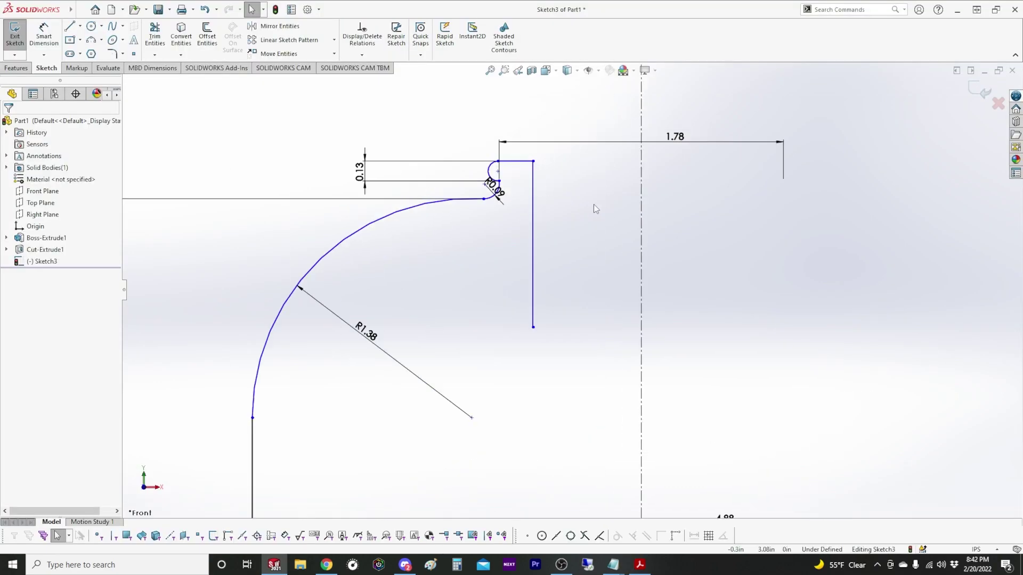
click(516, 161)
click(482, 198)
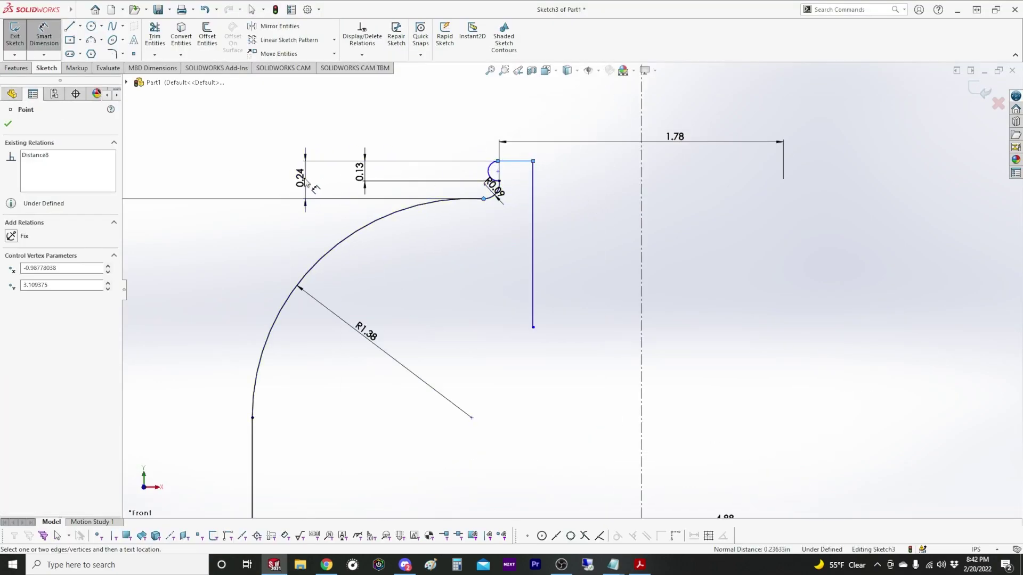
click(307, 182)
text(1/32)
key(Return)
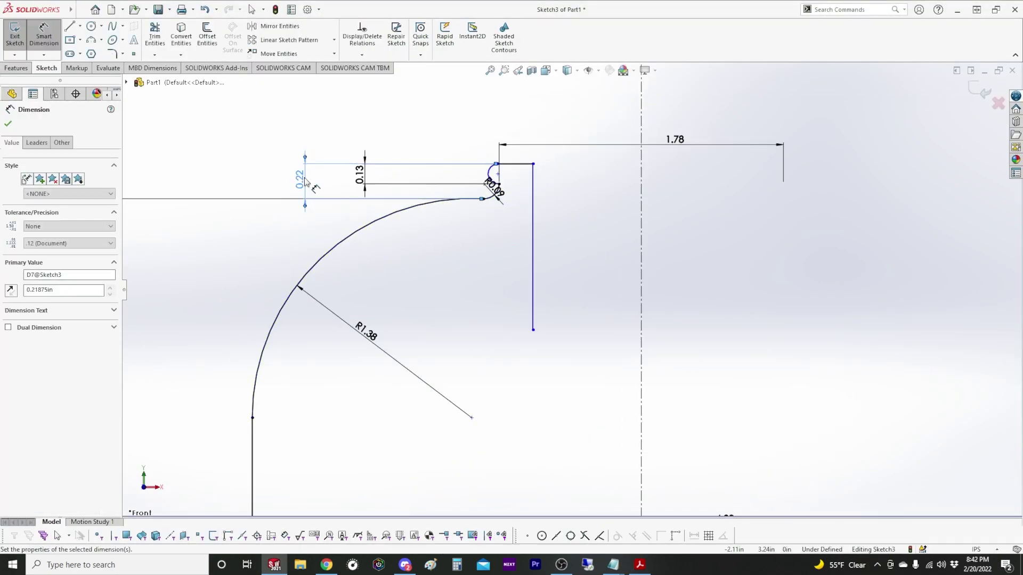
Add a vertical relation between the half-round's upper endpoint and the neck arc's upper endpoint
scroll(520, 162, up, 3)
key(Escape)
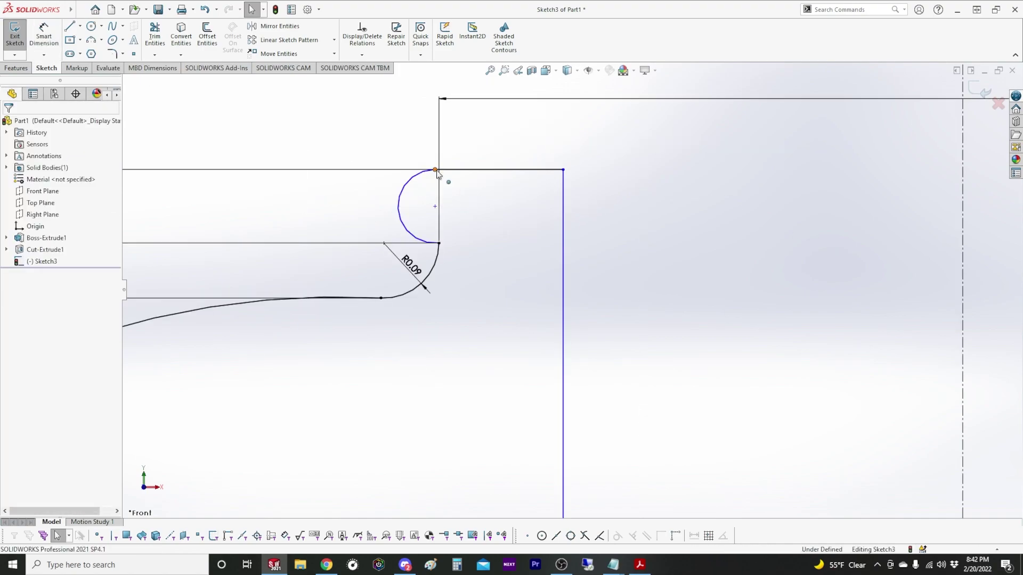
click(436, 169)
ctrl+click(438, 243)
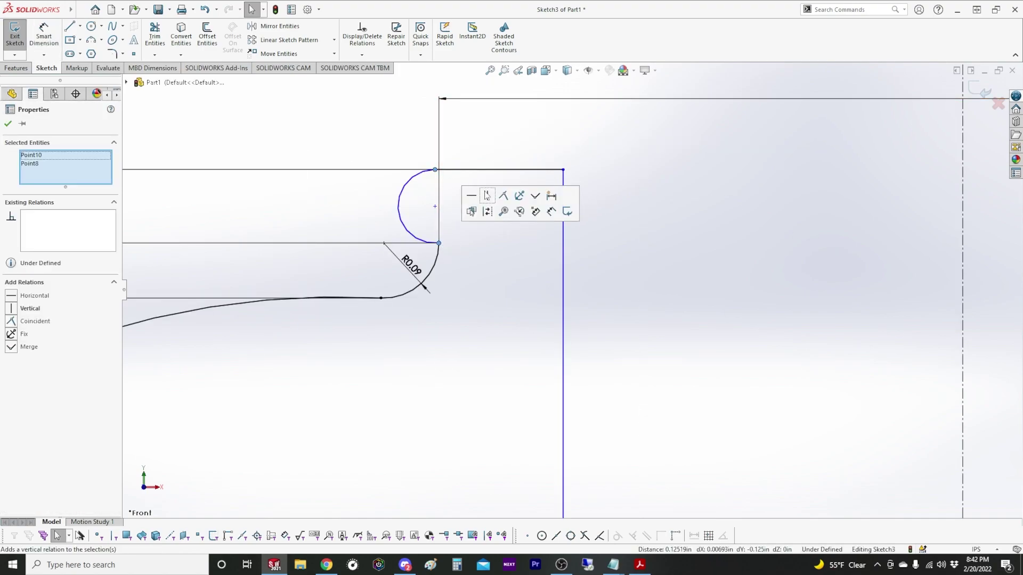
click(487, 196)
click(514, 277)
Sketch a circle about 2.20 in in diameter centred on the shoulder arc's centre
scroll(586, 185, down, 8)
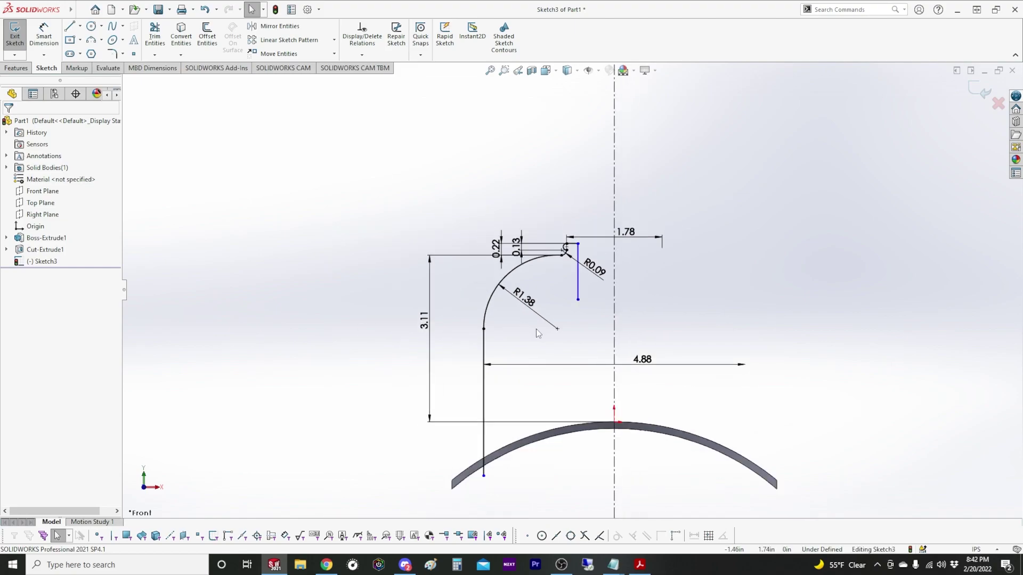
scroll(538, 333, up, 3)
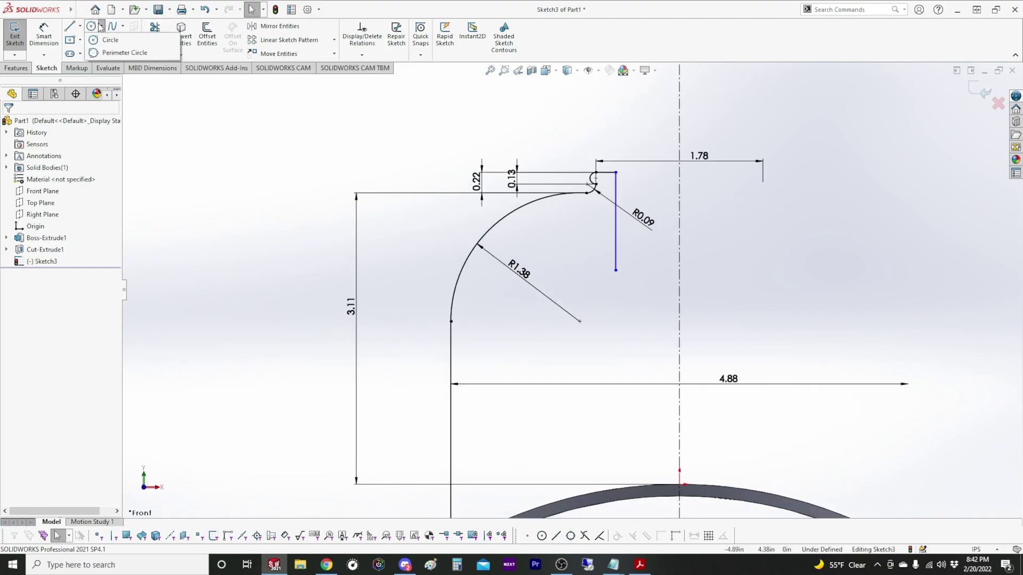
scroll(571, 289, down, 3)
scroll(587, 296, up, 3)
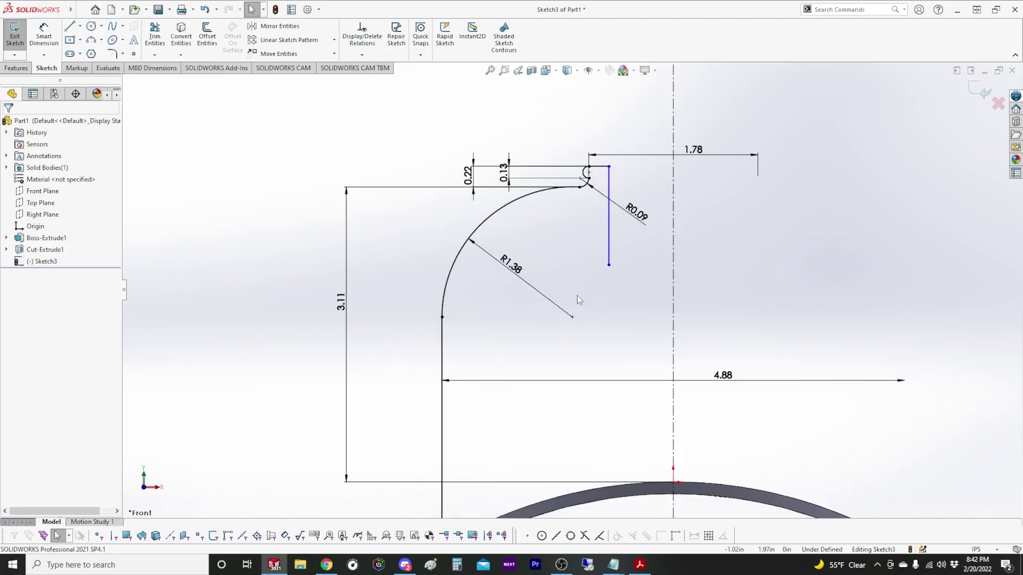
scroll(559, 292, down, 1)
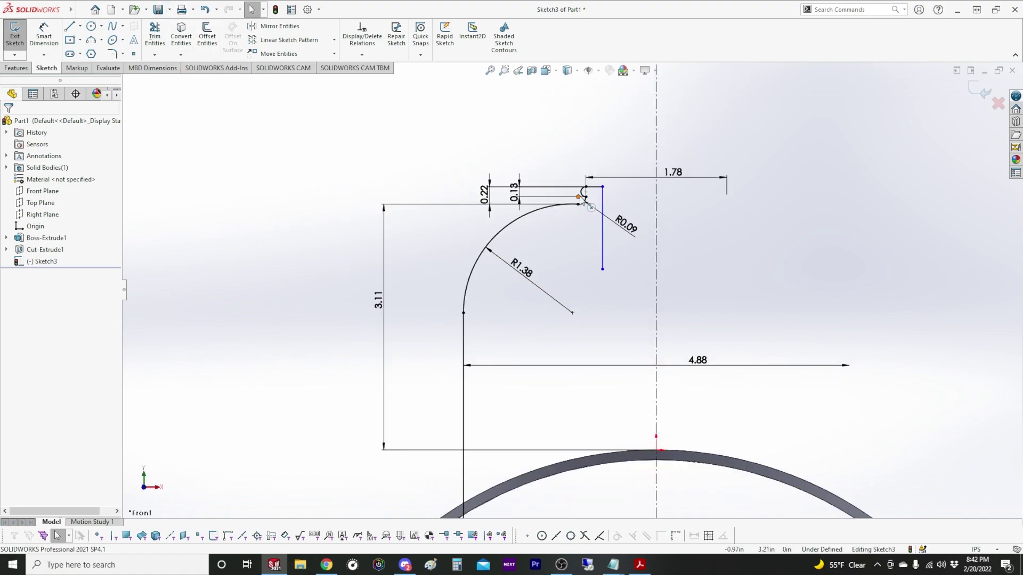
scroll(568, 311, down, 2)
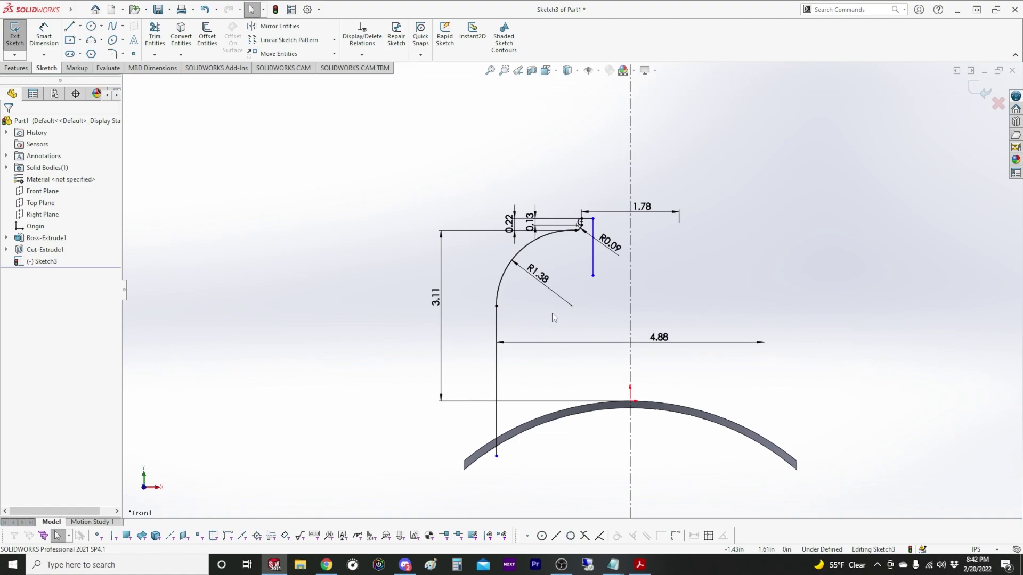
click(91, 27)
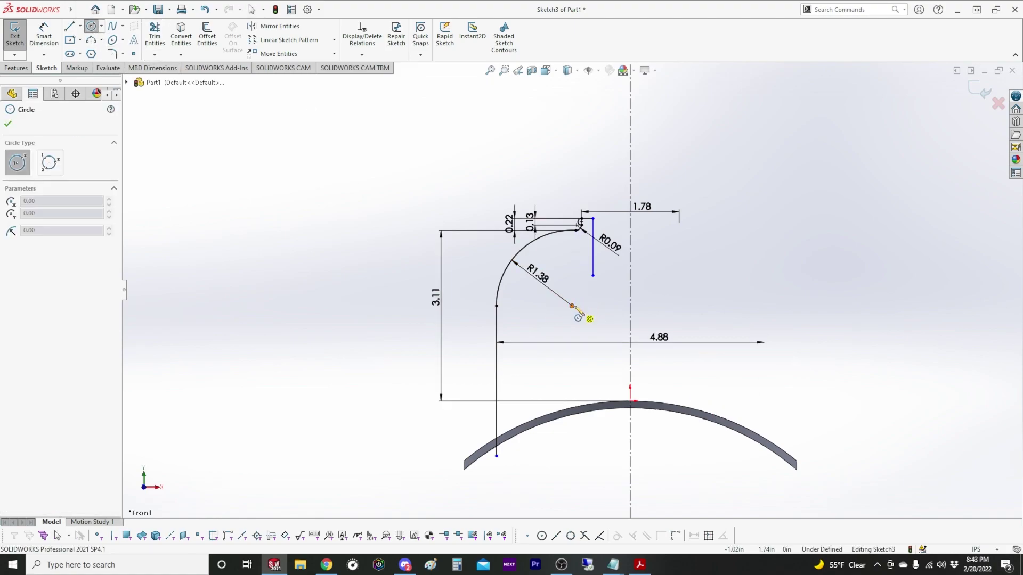
click(572, 306)
click(602, 254)
Draw the inner wall line straight down from the circle's left quadrant and close it horizontally to the outer wall's lower end
click(69, 27)
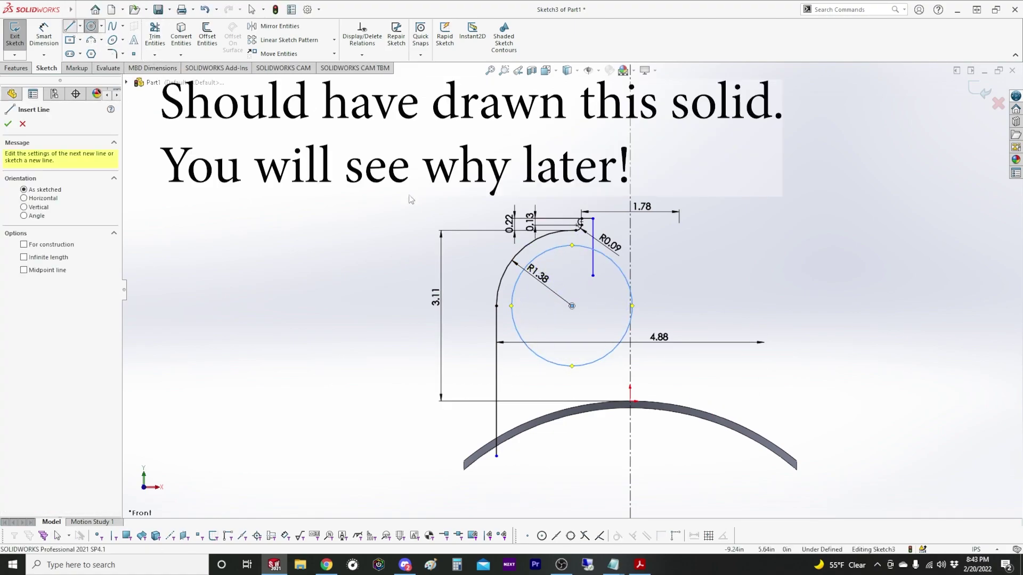
click(511, 306)
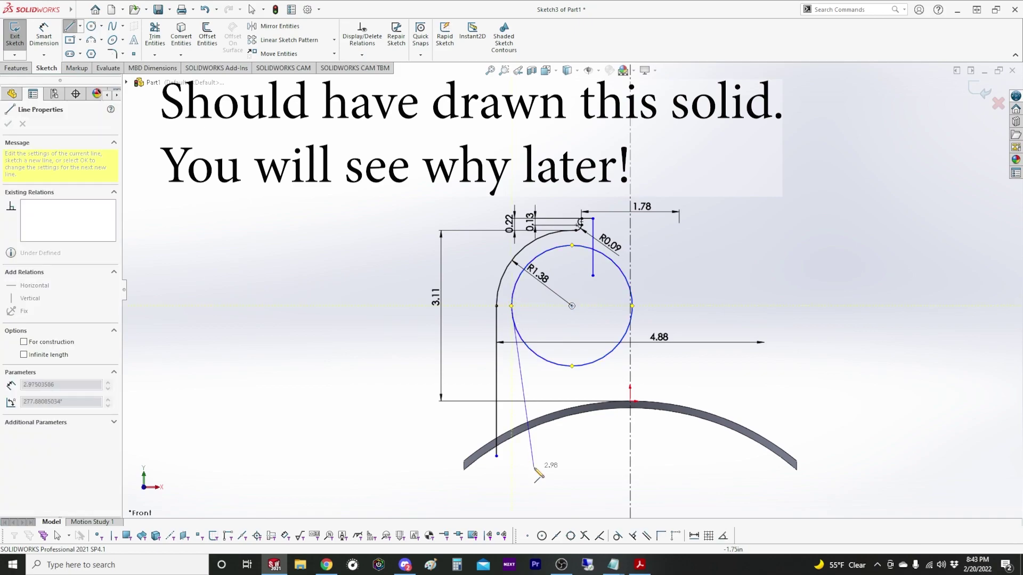
click(496, 456)
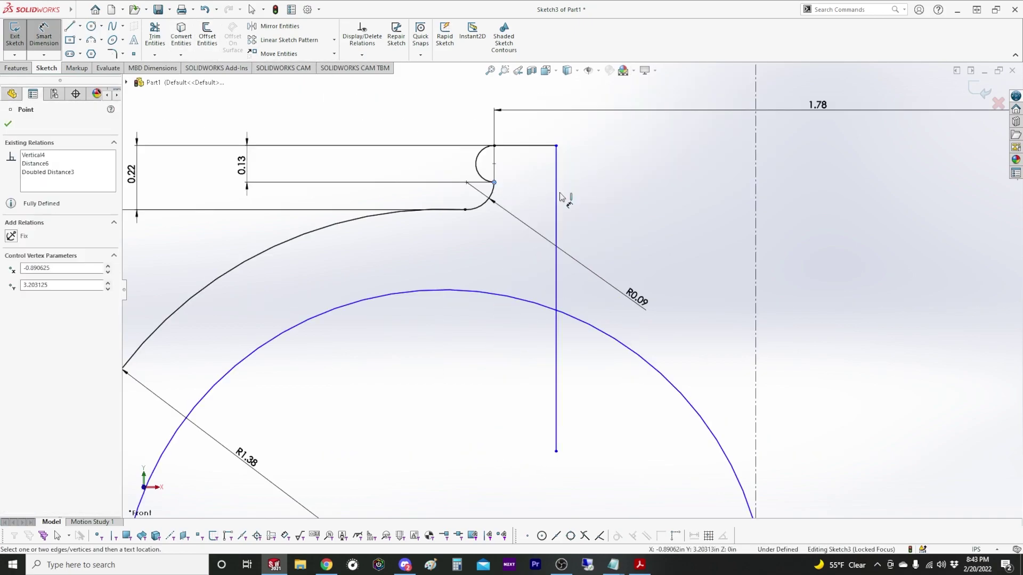
Dimension the horizontal distance from the neck arc's upper endpoint to the neck's inner vertical line as 0.125 in
click(557, 195)
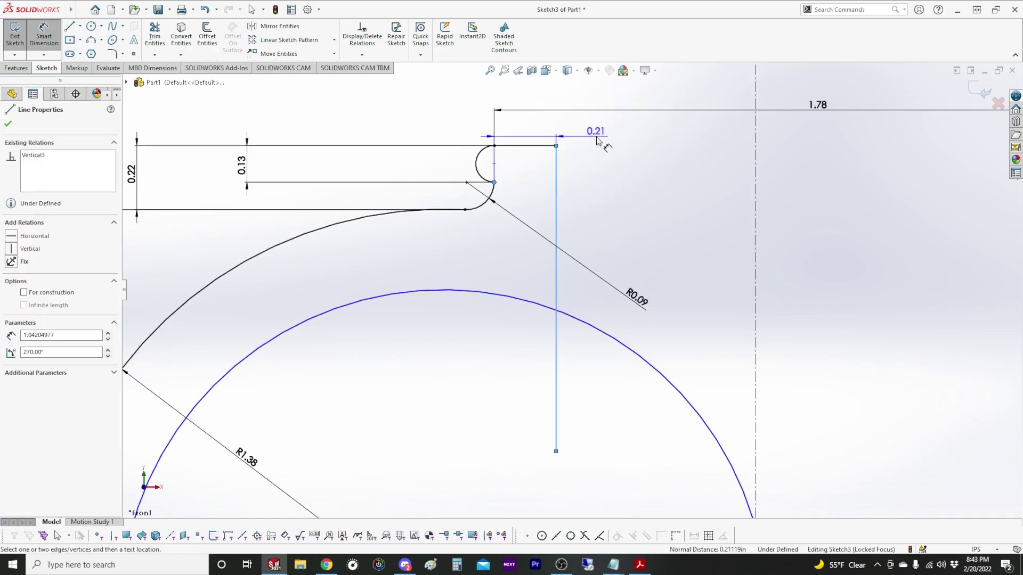
click(597, 140)
text(.125)
key(Return)
scroll(579, 295, up, 3)
click(465, 352)
scroll(365, 393, up, 2)
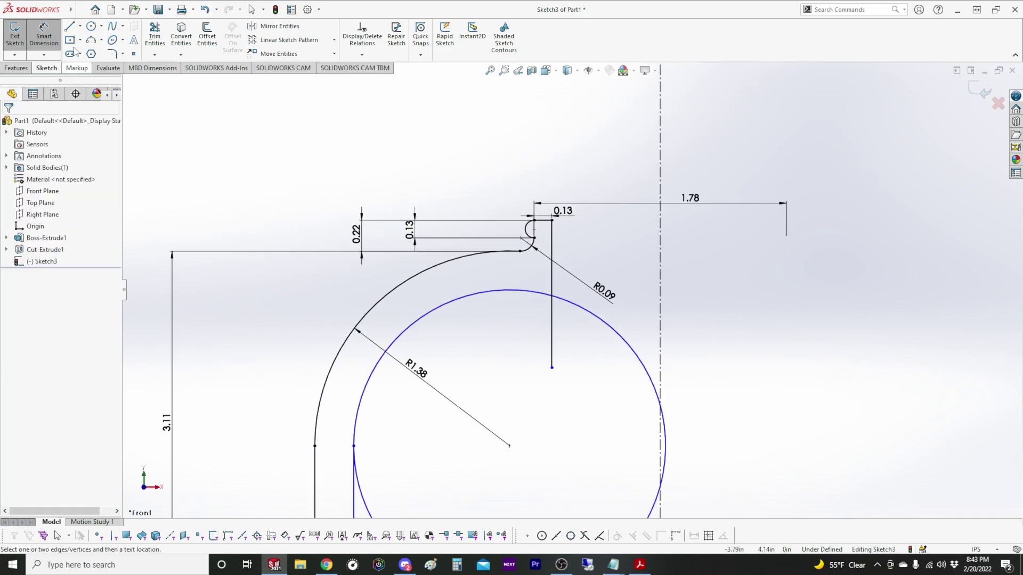
Dimension the gap between the shoulder arc and the inner circle as 0.125 in
click(373, 365)
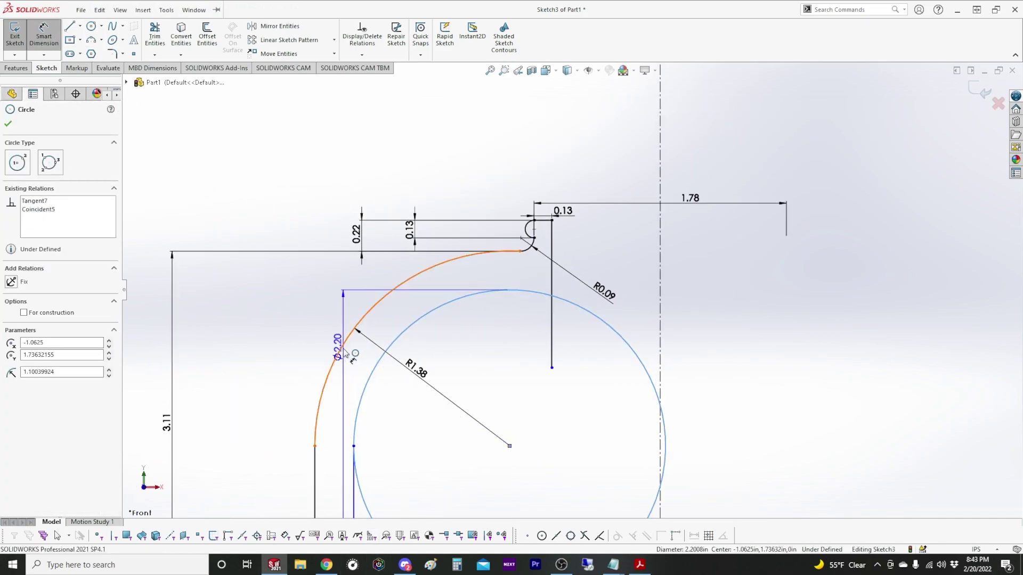
click(339, 353)
click(266, 209)
text(.125)
key(Return)
key(Escape)
scroll(490, 269, up, 3)
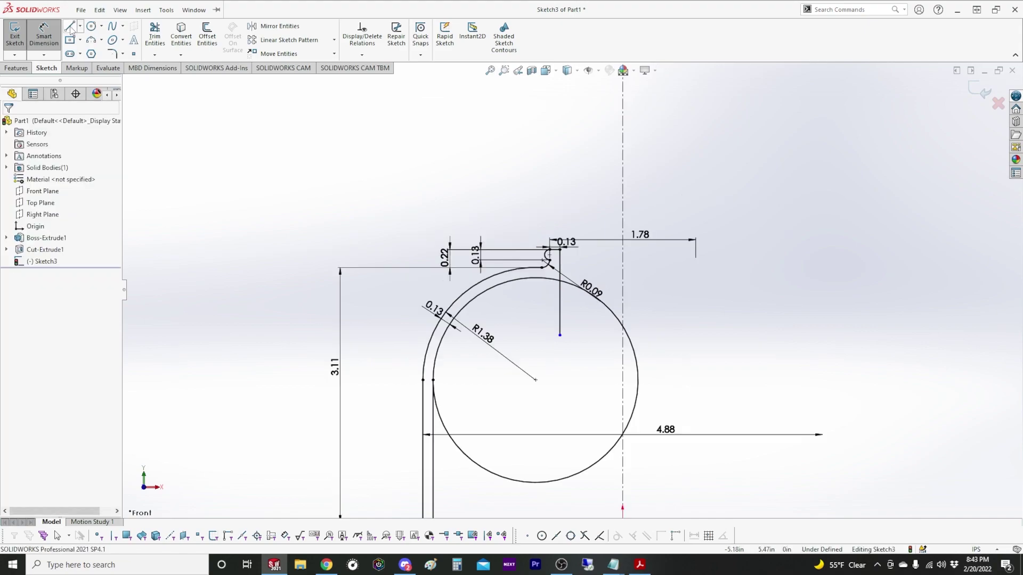
Draw a horizontal line about 0.63 in long from the circle's uppermost point, crossing the neck's inner vertical line
key(l)
scroll(501, 274, down, 4)
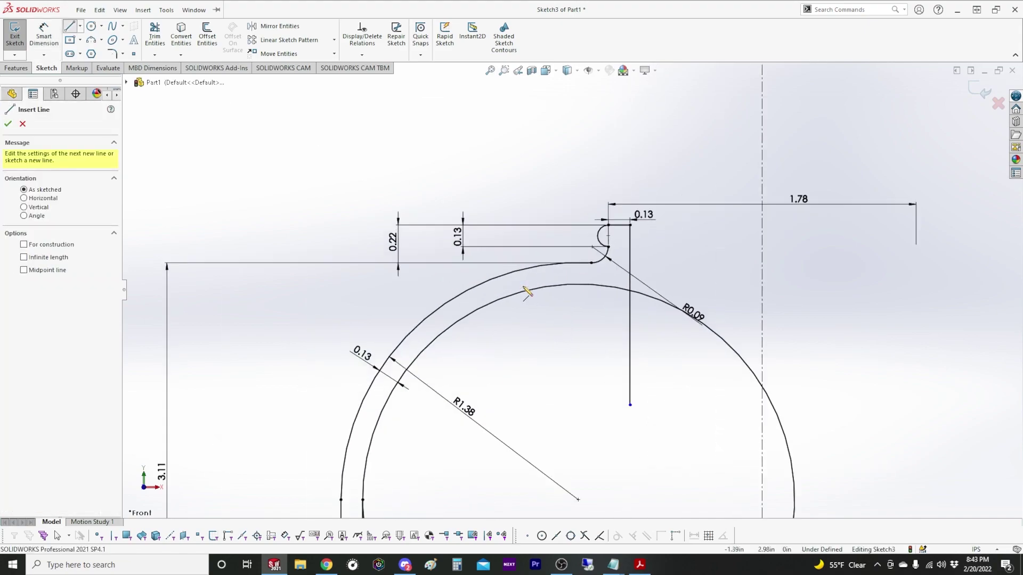
click(578, 285)
click(687, 284)
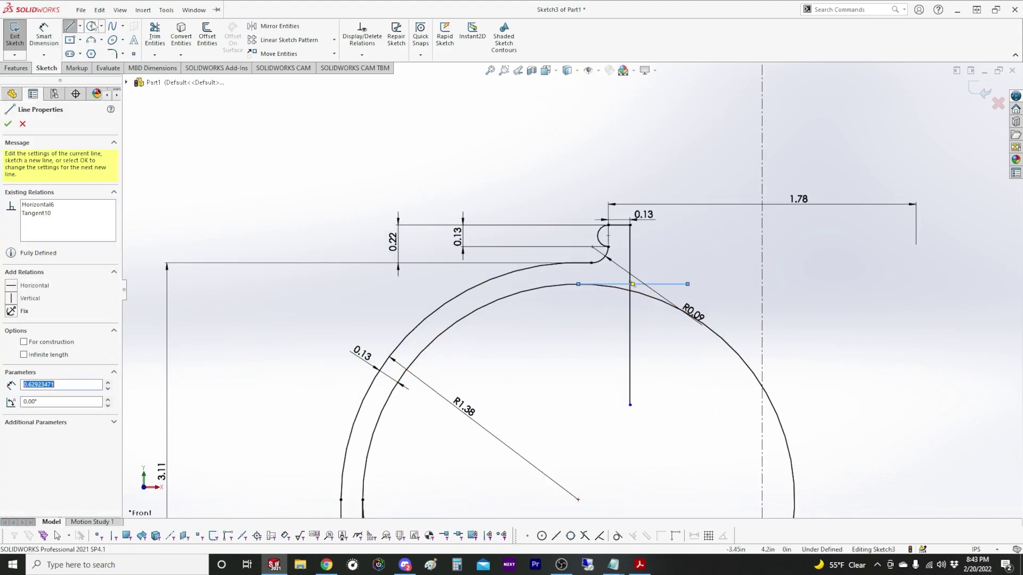
Trim the excess line ends at the neck's inner corner and the unused part of the circle, leaving the inner shoulder arc
click(154, 35)
mouse_move(668, 264)
mouse_down()
mouse_move(600, 326)
mouse_move(649, 290)
mouse_up()
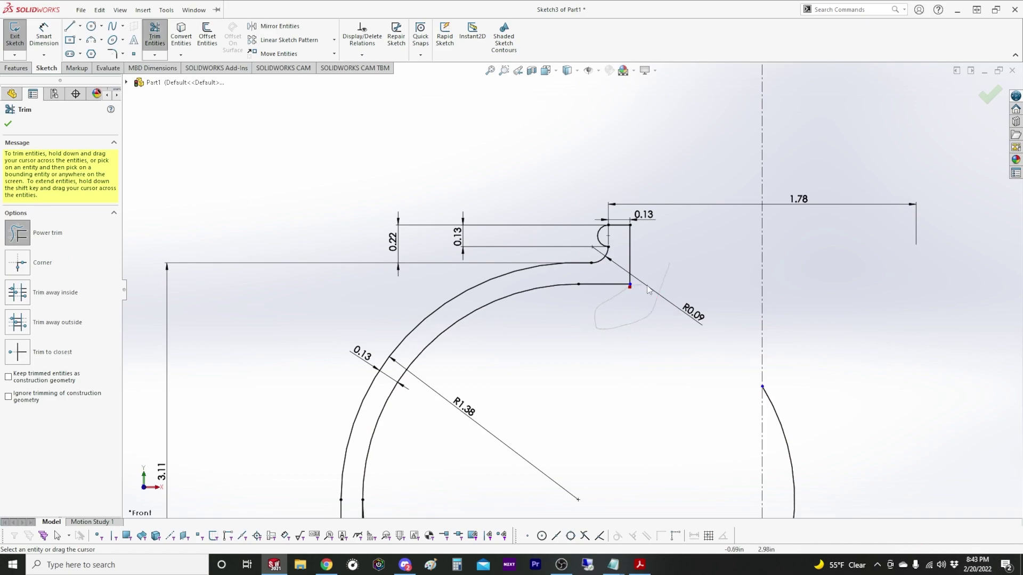
scroll(648, 290, up, 5)
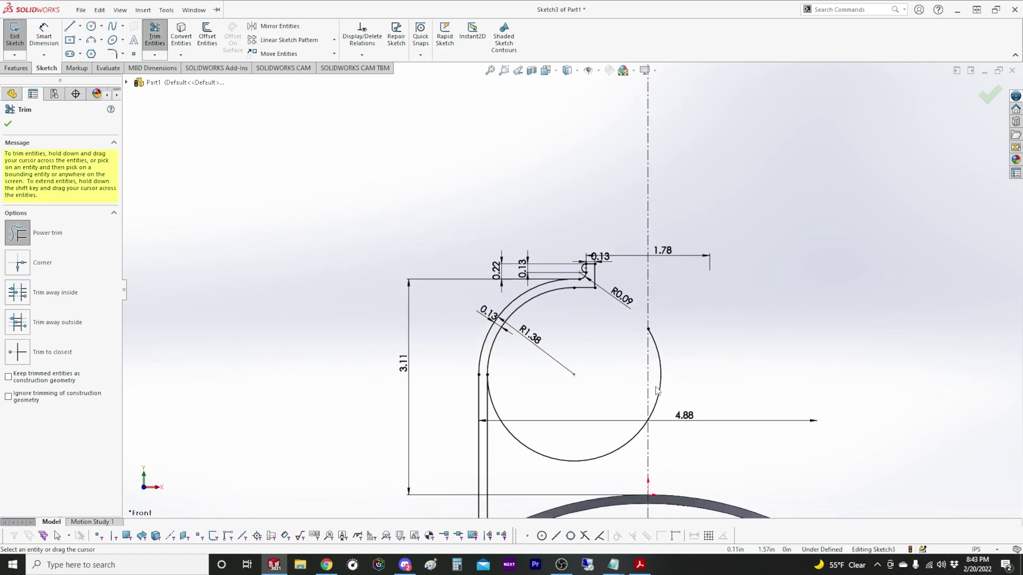
drag(517, 428, 521, 462)
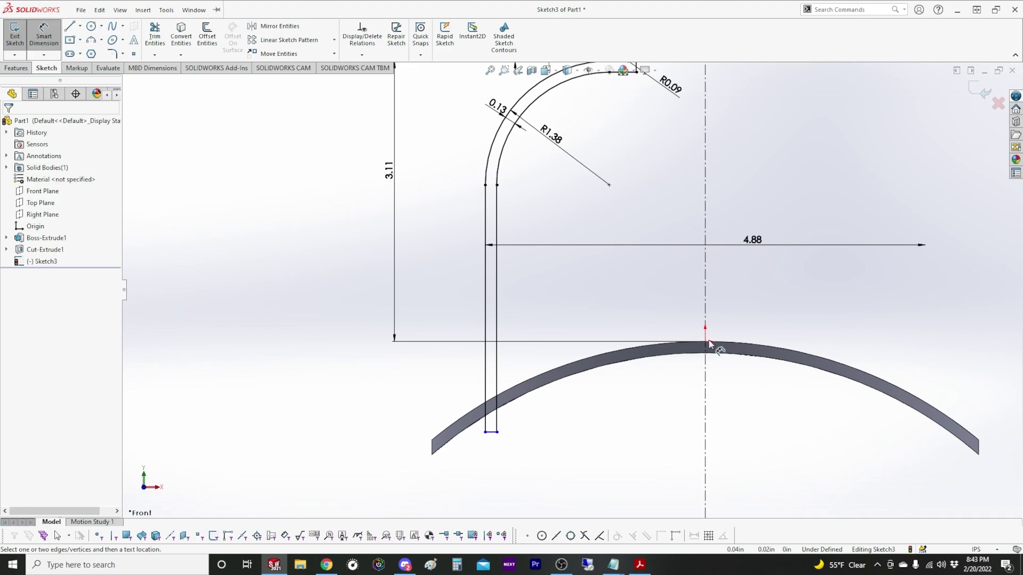
Dimension the vertical distance from the origin to the wall profile's short bottom line as 1.00452635 in
click(706, 342)
click(490, 434)
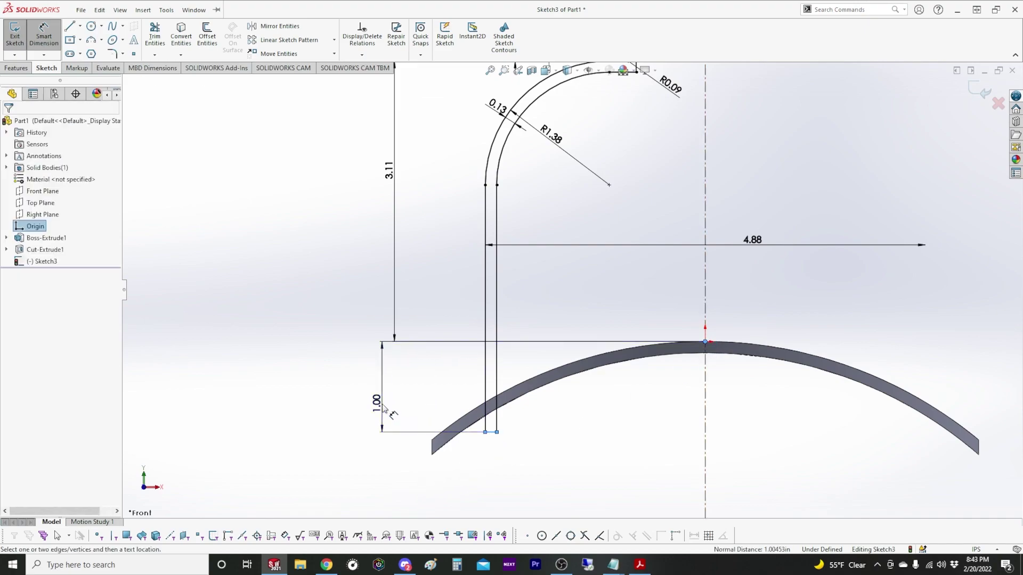
click(382, 397)
text(1.00452635in)
key(Return)
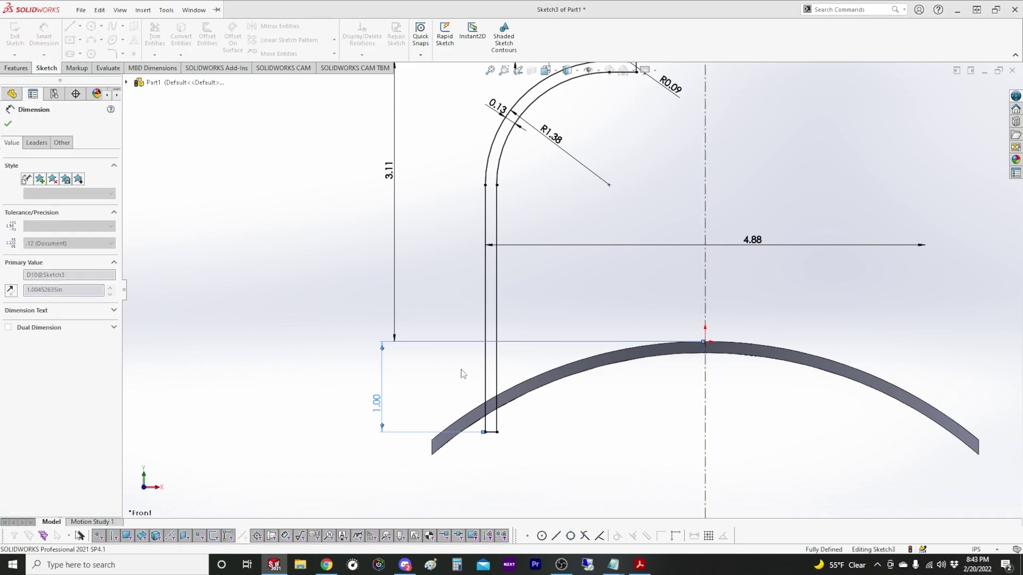
click(714, 288)
Revolve the closed dome wall profile about the vertical centerline
scroll(679, 229, up, 3)
scroll(660, 223, down, 2)
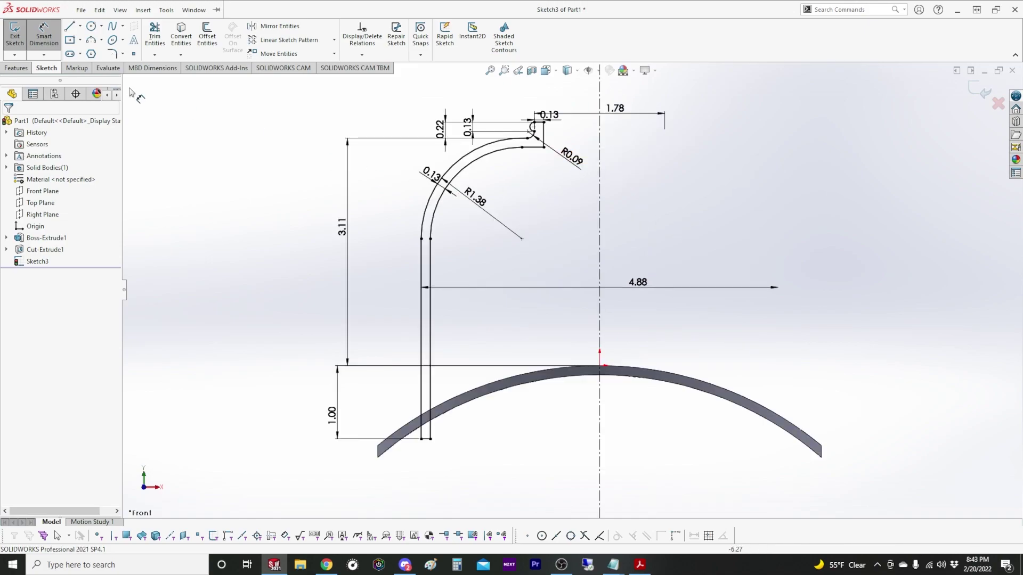
click(16, 68)
click(51, 36)
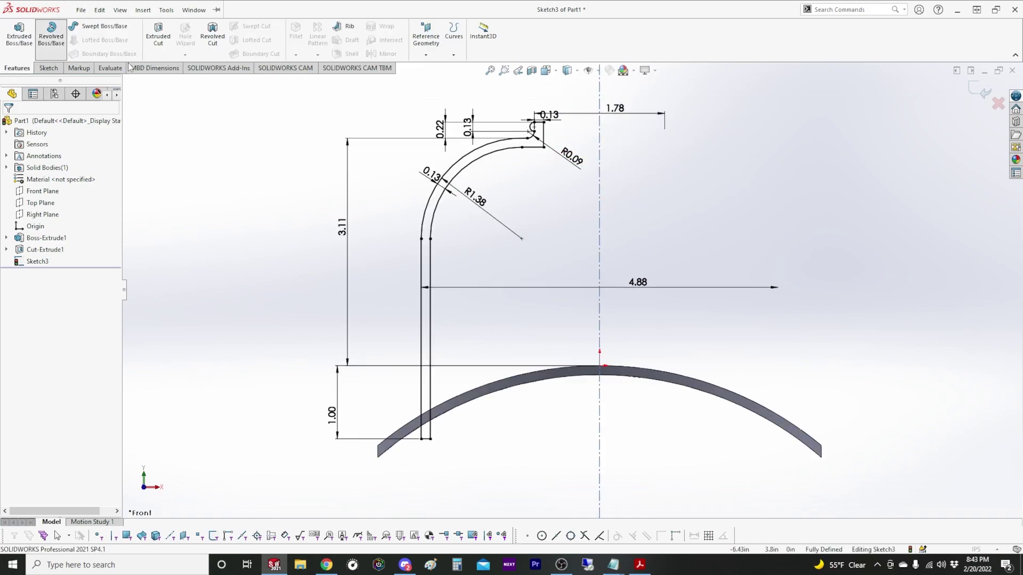
key(Return)
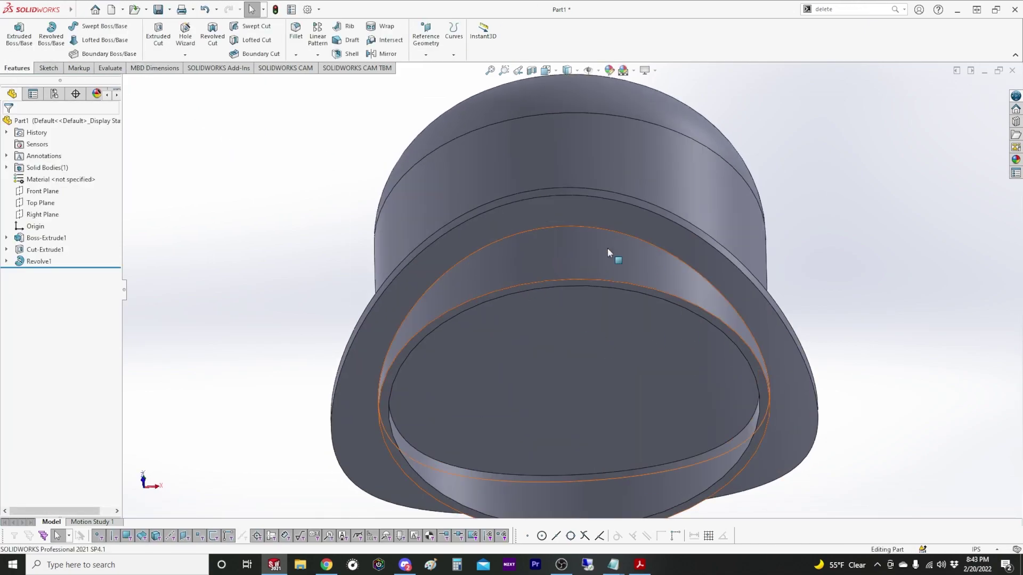
Remove the part of the revolved wall protruding beneath the base plate by deleting its outer, inner and bottom faces with Delete Face
click(556, 253)
ctrl+click(526, 499)
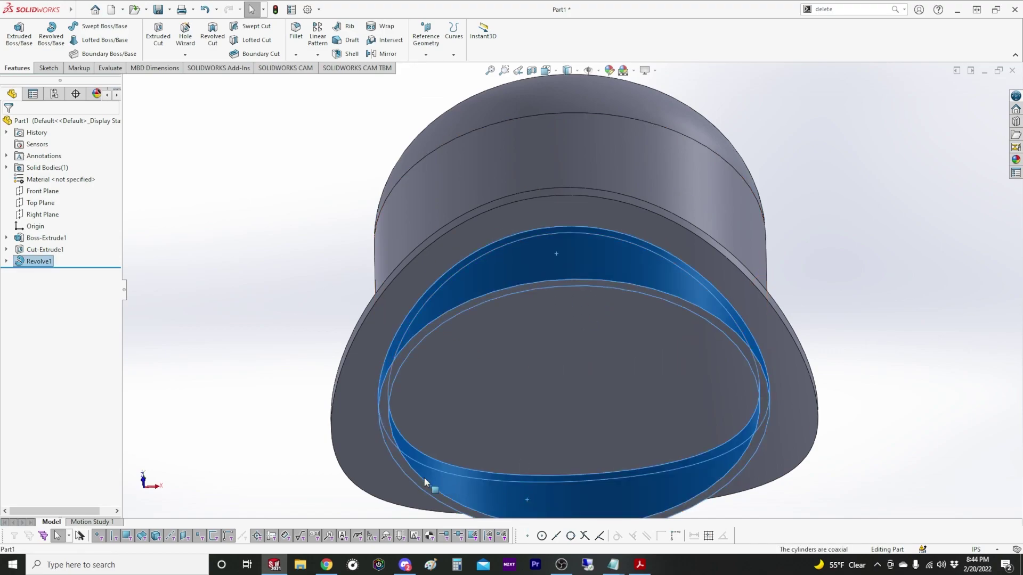
ctrl+click(416, 478)
click(859, 9)
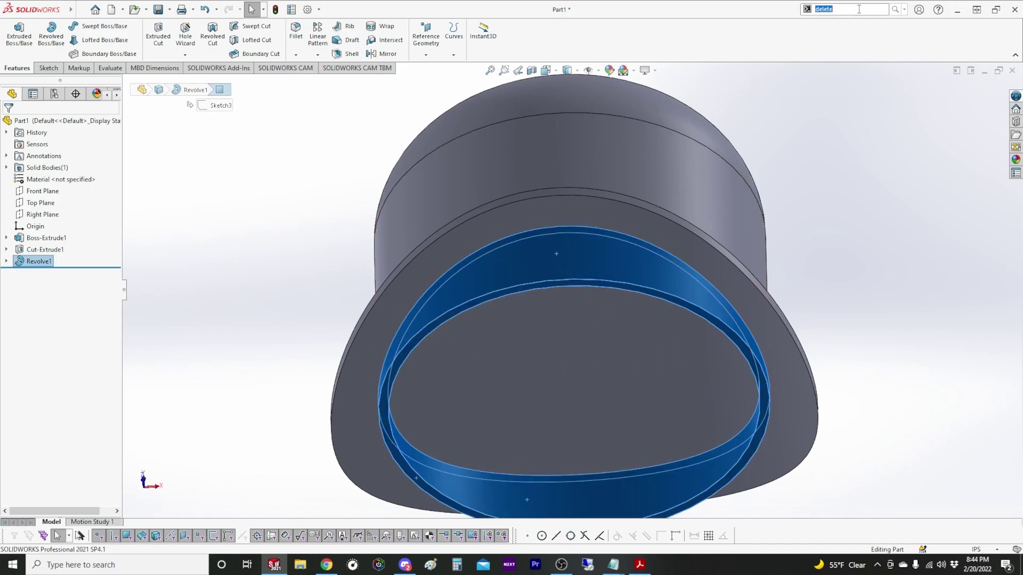
click(859, 9)
key(Down)
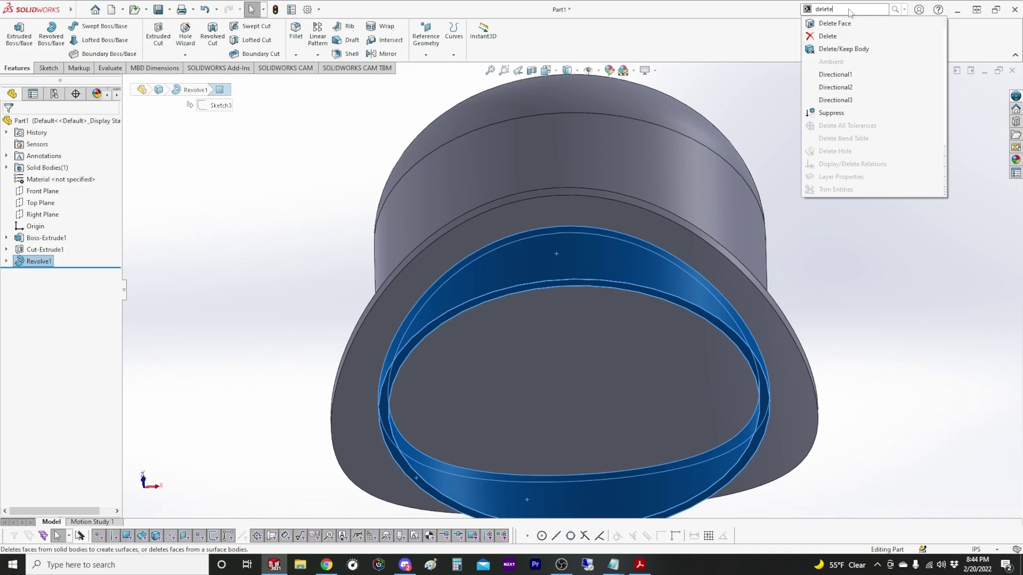
key(Return)
click(7, 125)
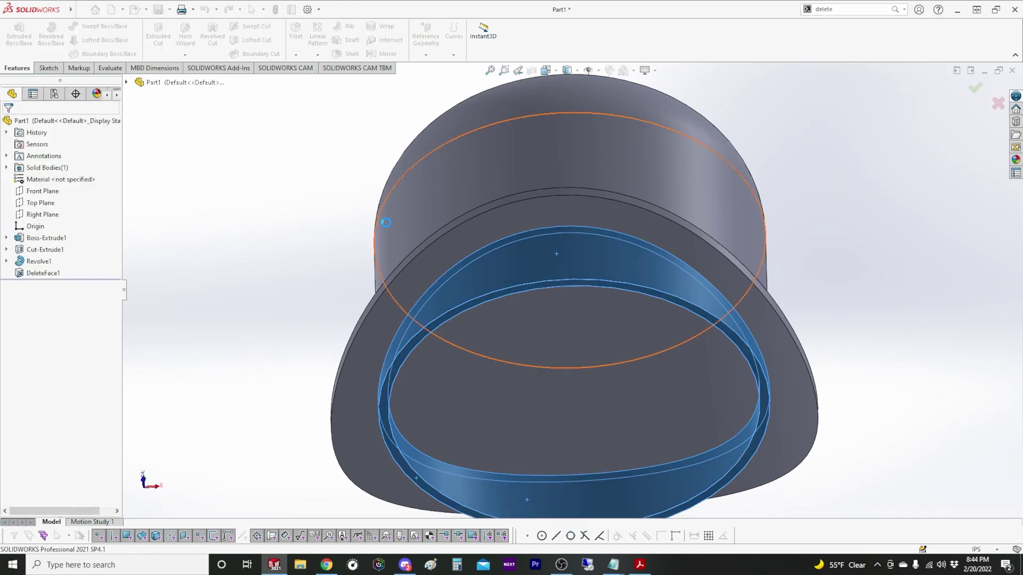
Consult the PDF drawing and create a reference plane offset 4.125/8 in above the Top Plane
scroll(572, 288, up, 3)
key(alt+Tab)
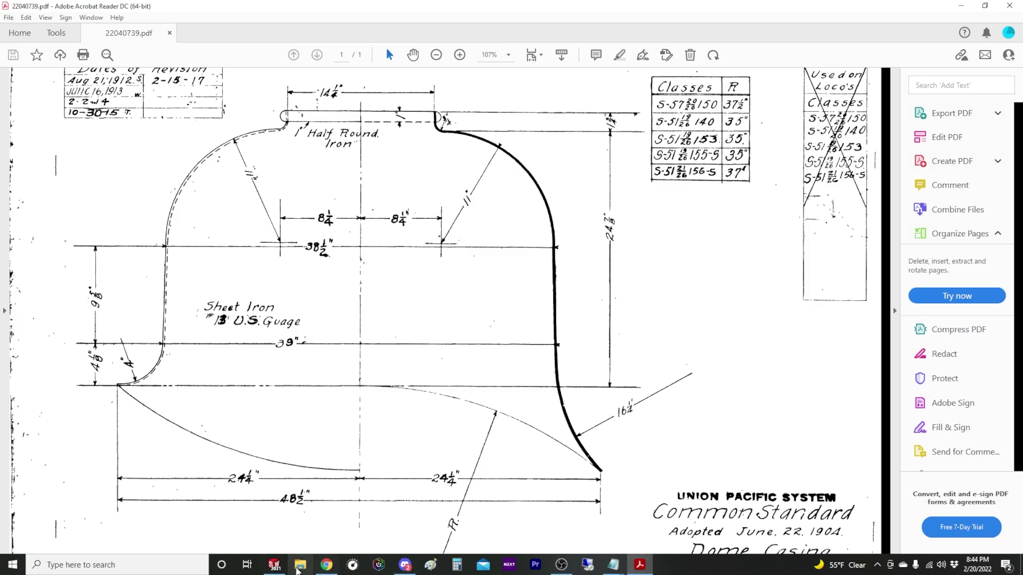
click(274, 564)
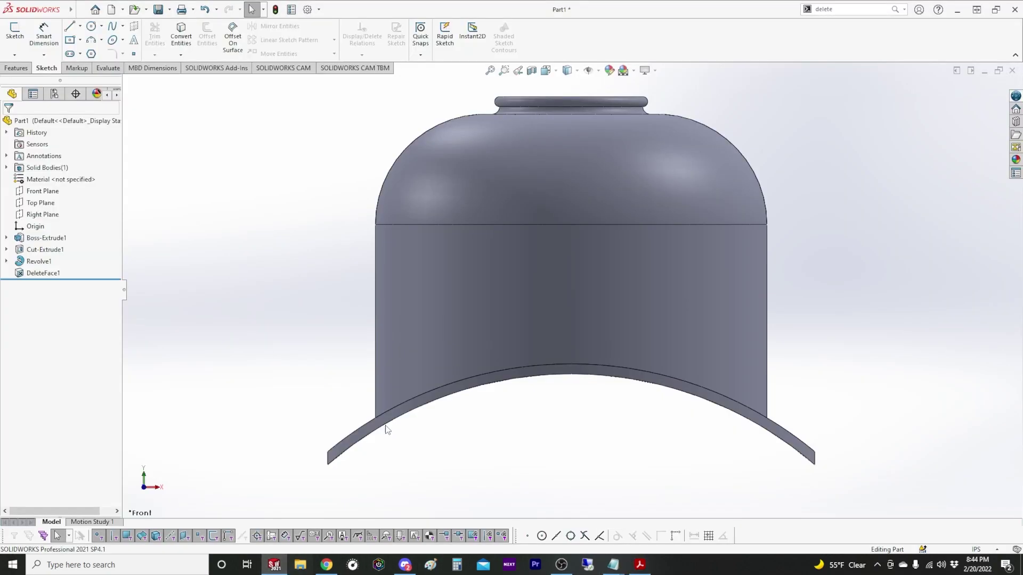
click(126, 82)
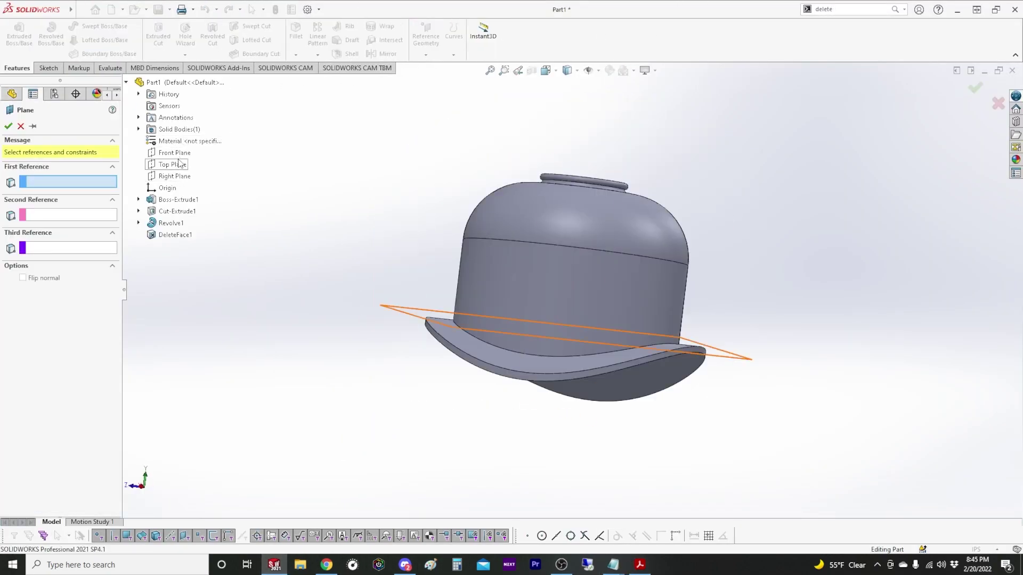
click(172, 164)
middle_drag(514, 349, 578, 333)
click(546, 70)
click(567, 113)
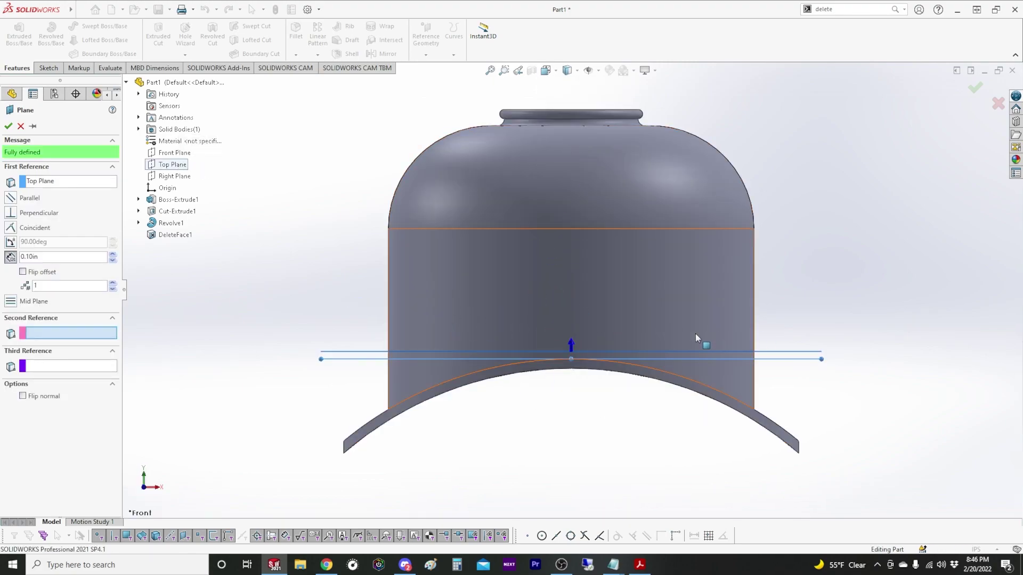
key(alt+Tab)
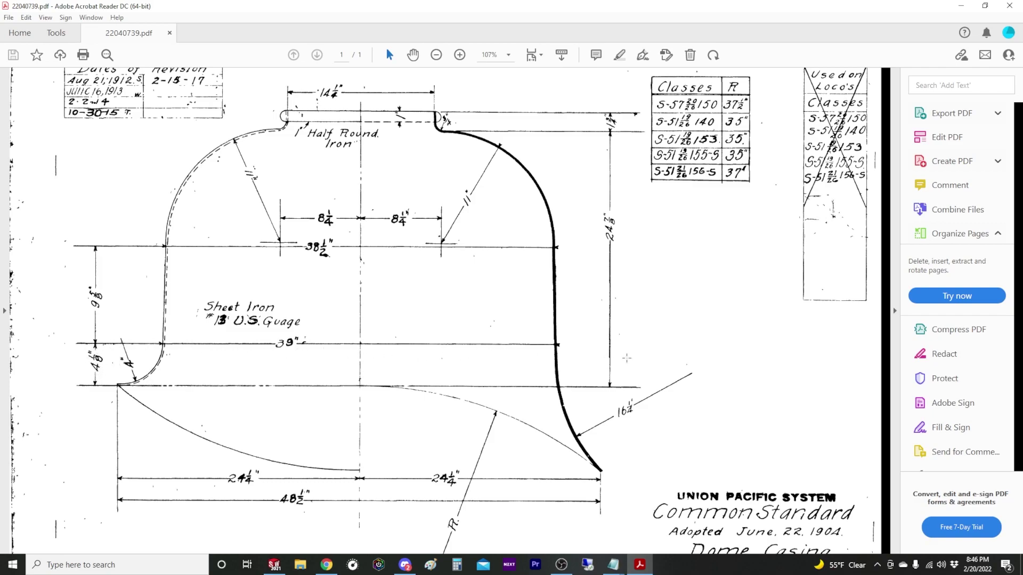
click(275, 565)
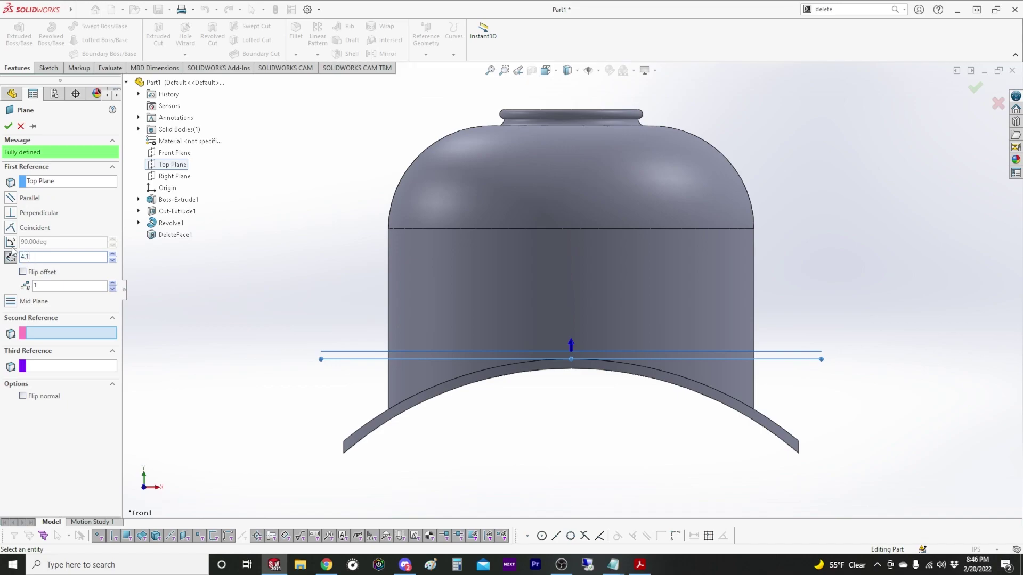
text(4.125/8)
key(Return)
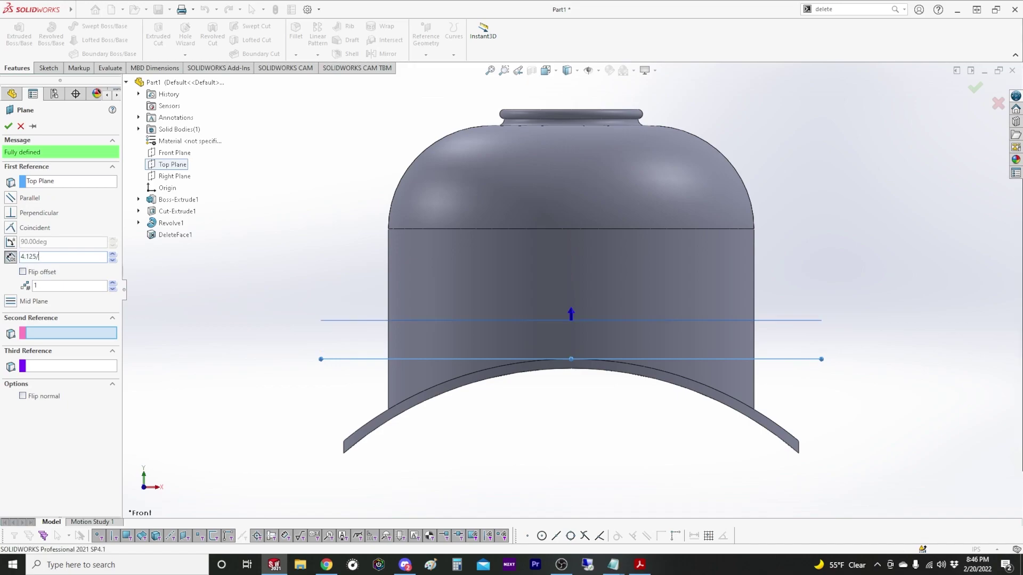
click(8, 126)
key(ctrl+7)
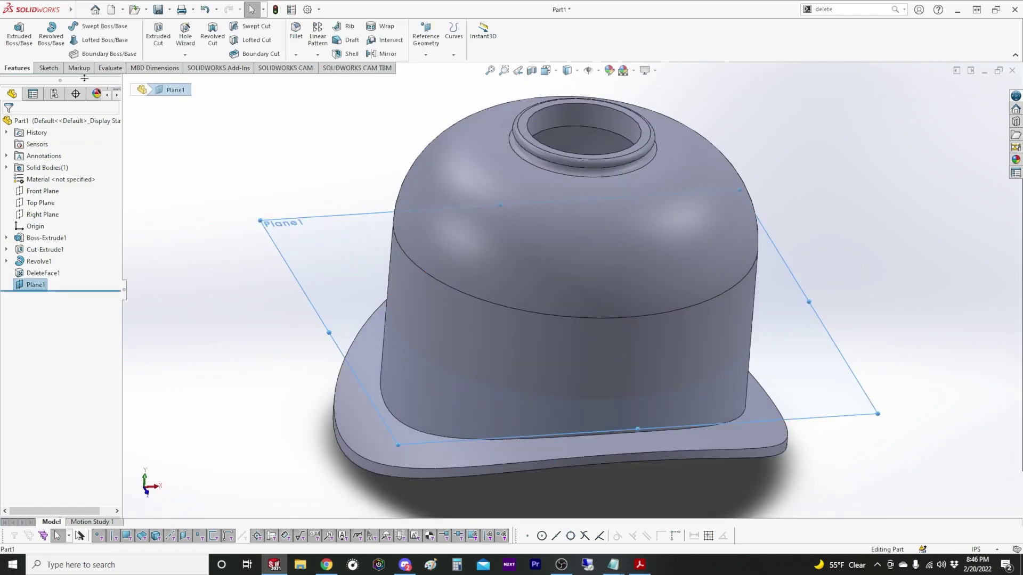
click(49, 68)
click(91, 26)
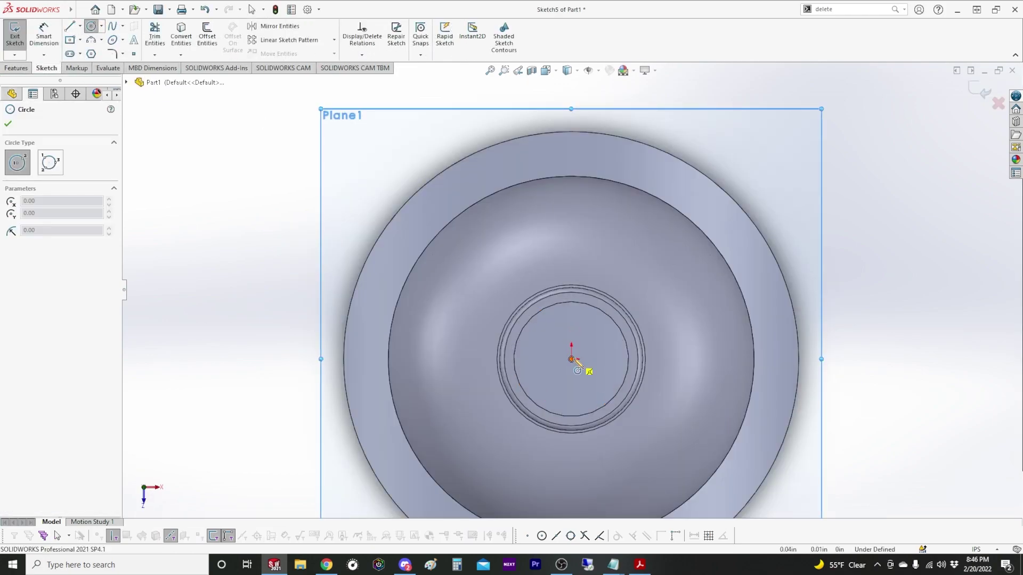
click(15, 34)
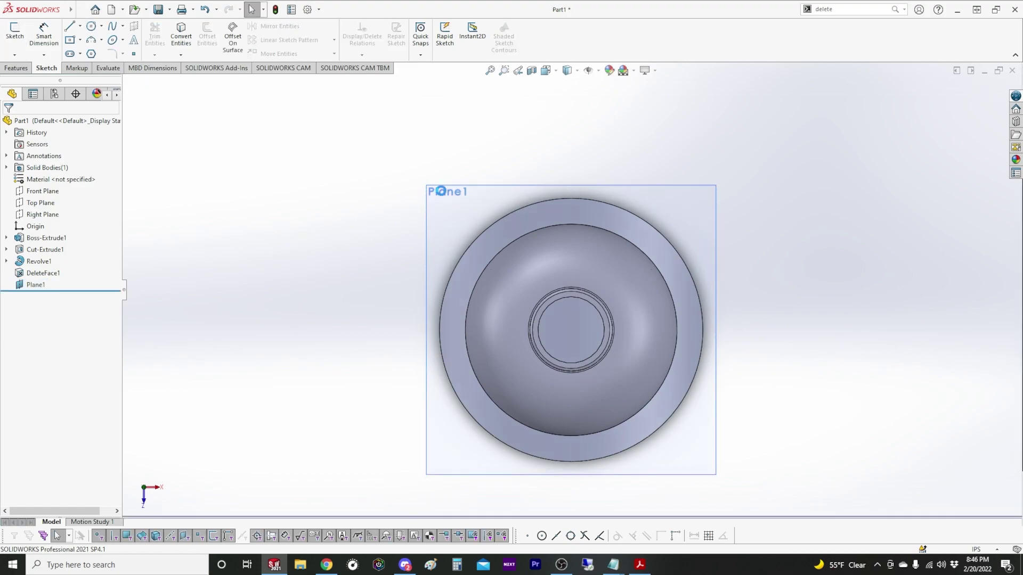
Sketch an origin-centred circle on the offset plane, constrain it to match the dome wall's circular edge, and hide the plane
click(91, 25)
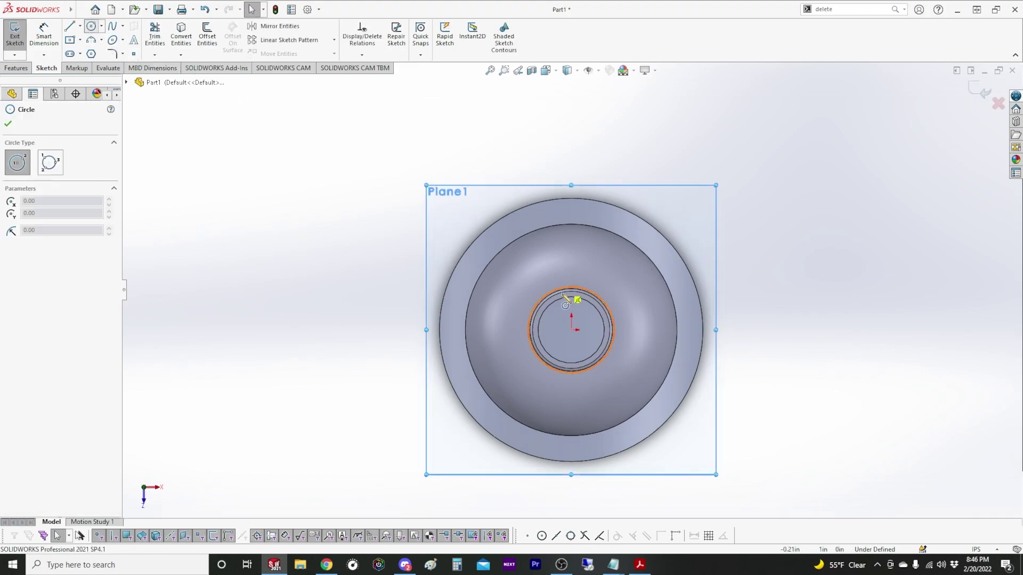
click(571, 329)
click(660, 269)
key(Escape)
drag(661, 270, 682, 264)
middle_drag(682, 264, 650, 274)
ctrl+click(642, 273)
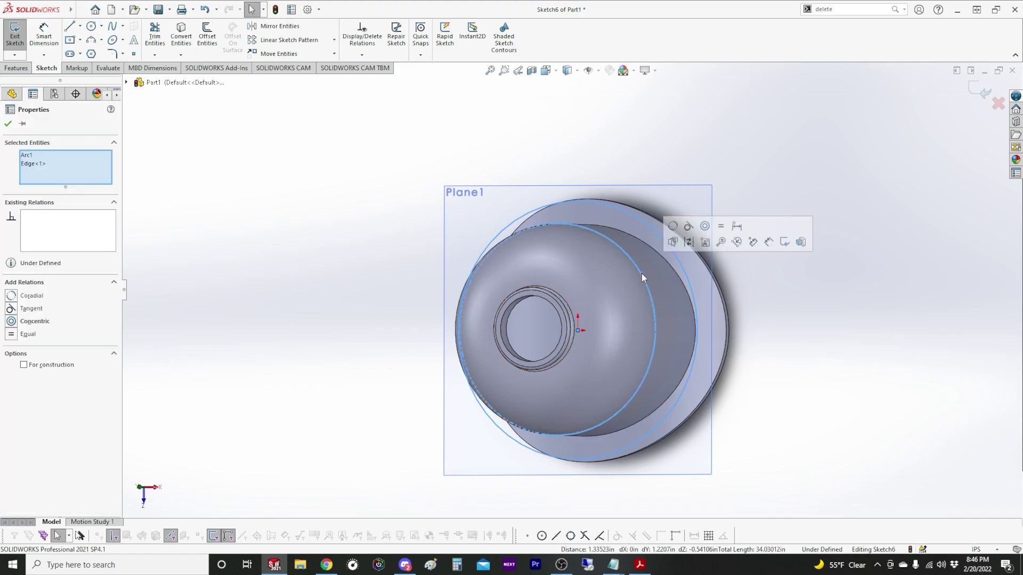
click(705, 227)
click(878, 439)
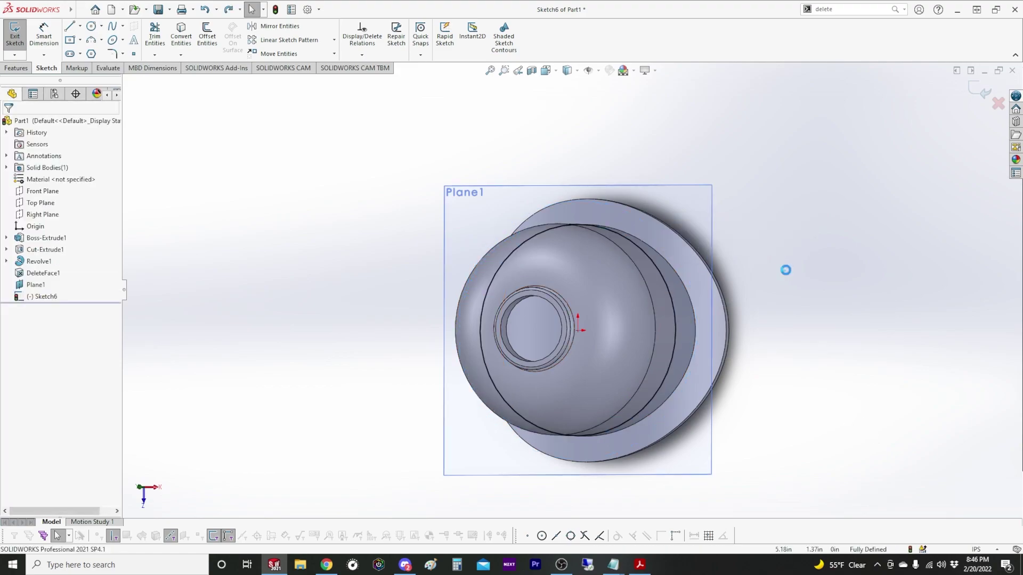
click(36, 285)
click(65, 271)
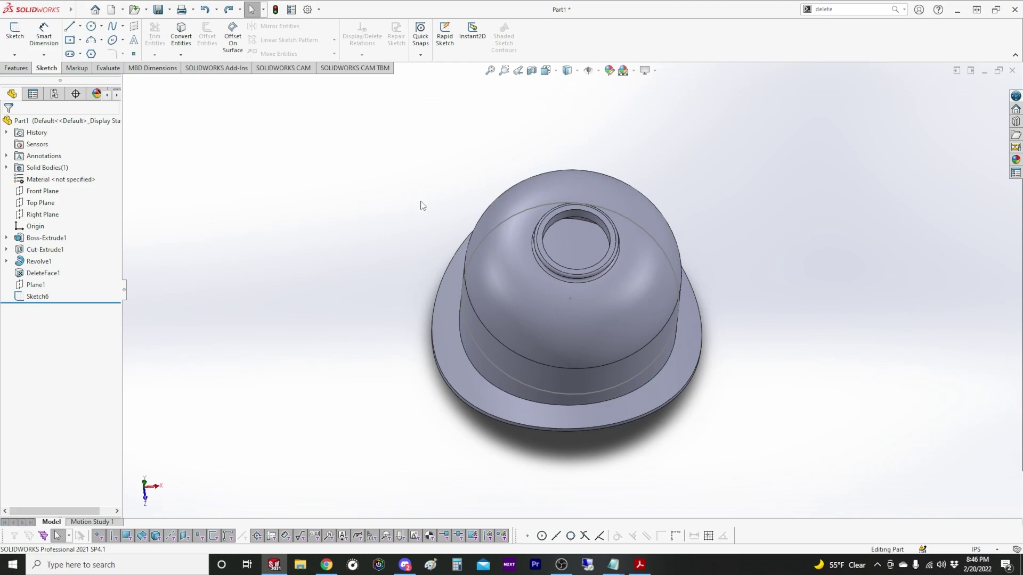
Sketch a three-point arc on the Front Plane from the circle's left end to the base plate's left tip, tangent to the dome wall
key(ctrl+1)
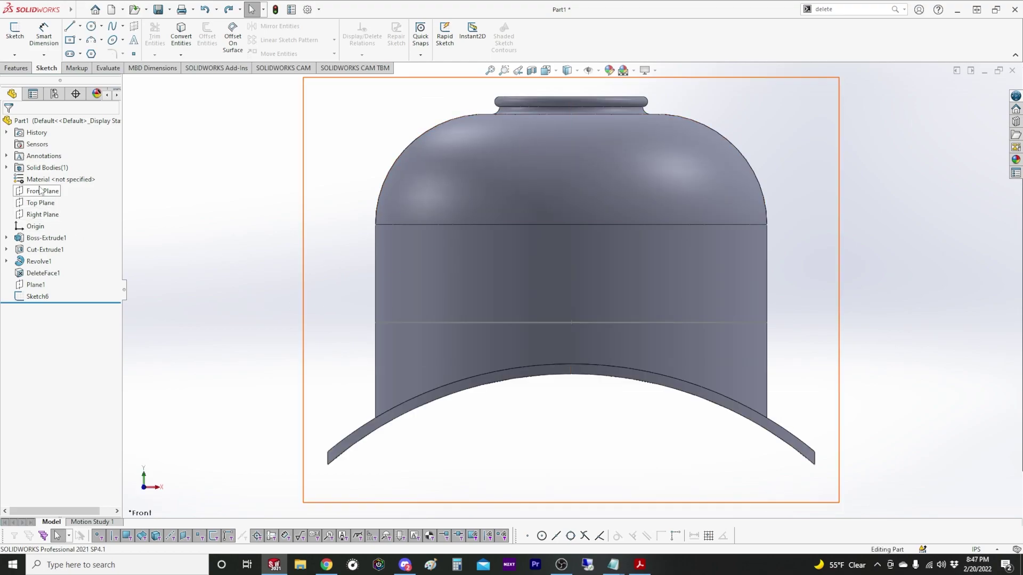
click(40, 190)
click(91, 40)
click(376, 322)
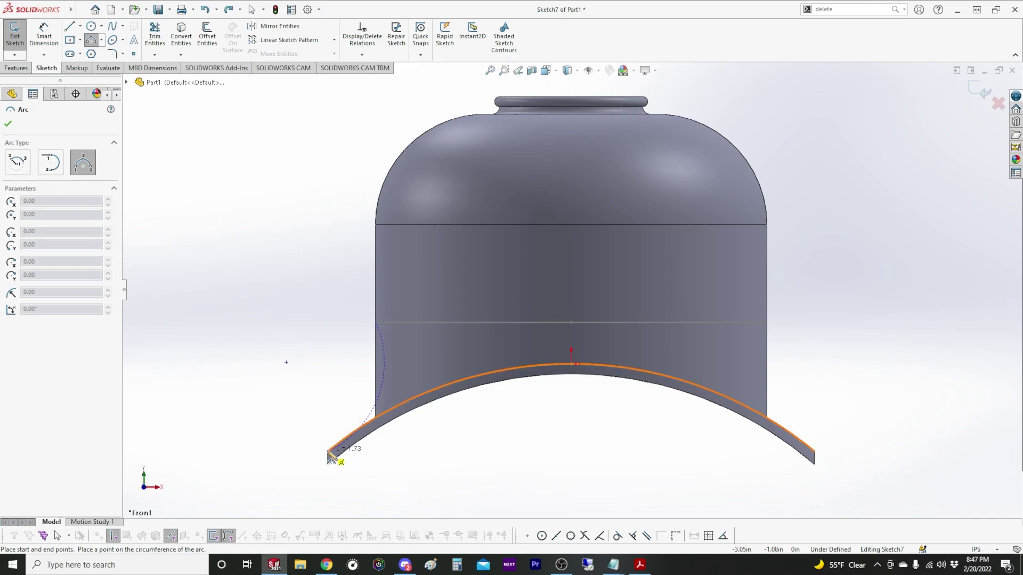
click(329, 453)
click(358, 411)
key(Escape)
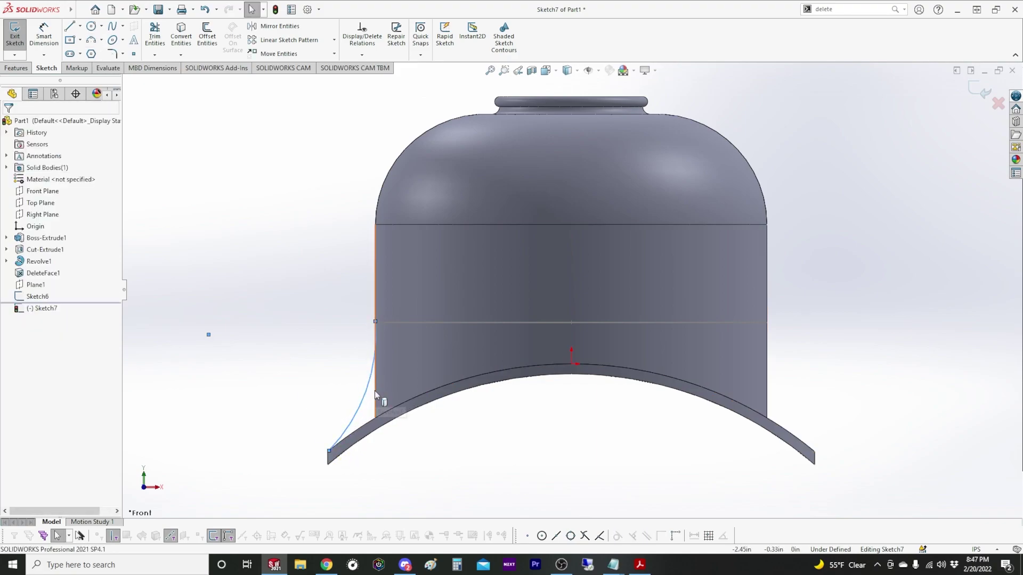
ctrl+click(375, 388)
click(400, 345)
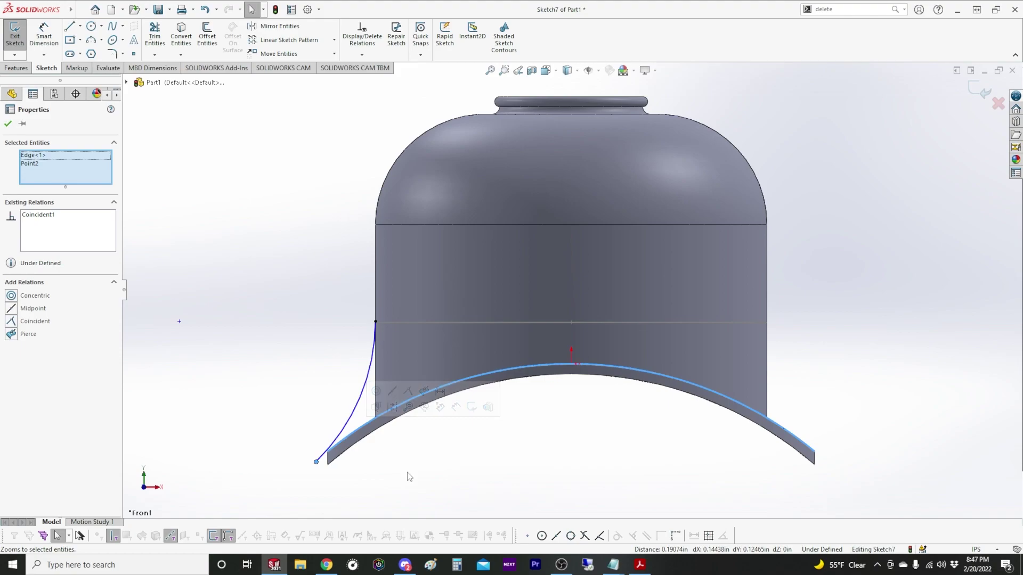
Constrain the left arc's lower endpoint to the upper corner of the base plate's left tip
click(406, 474)
click(325, 455)
scroll(327, 454, down, 3)
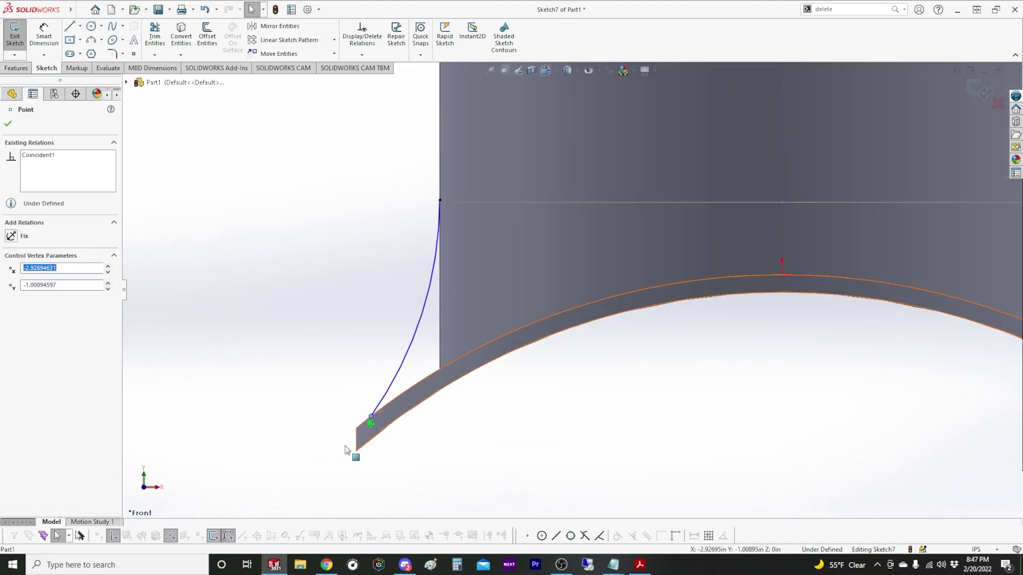
ctrl+click(356, 433)
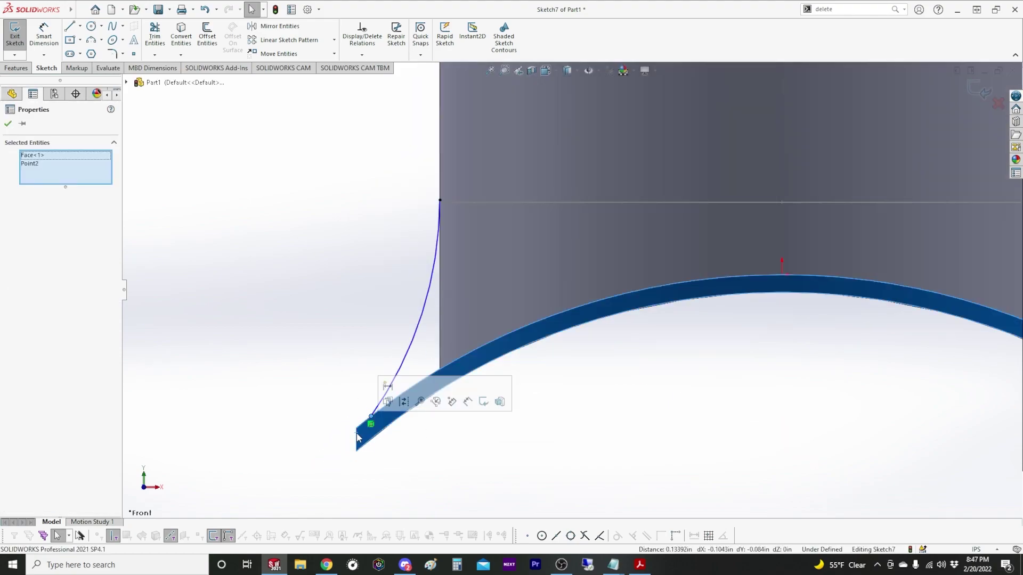
key(Escape)
ctrl+click(371, 418)
click(420, 370)
click(468, 455)
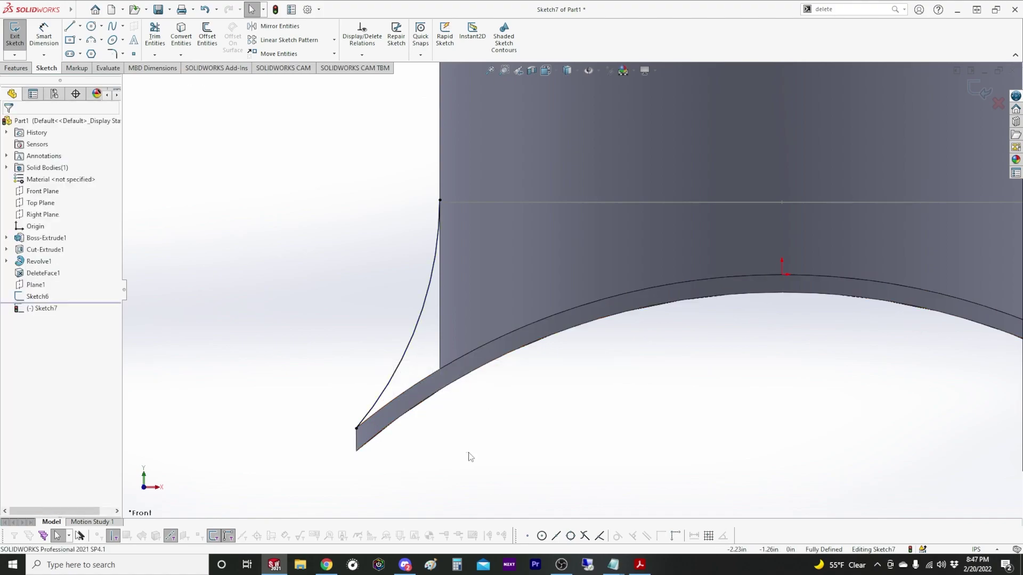
key(f)
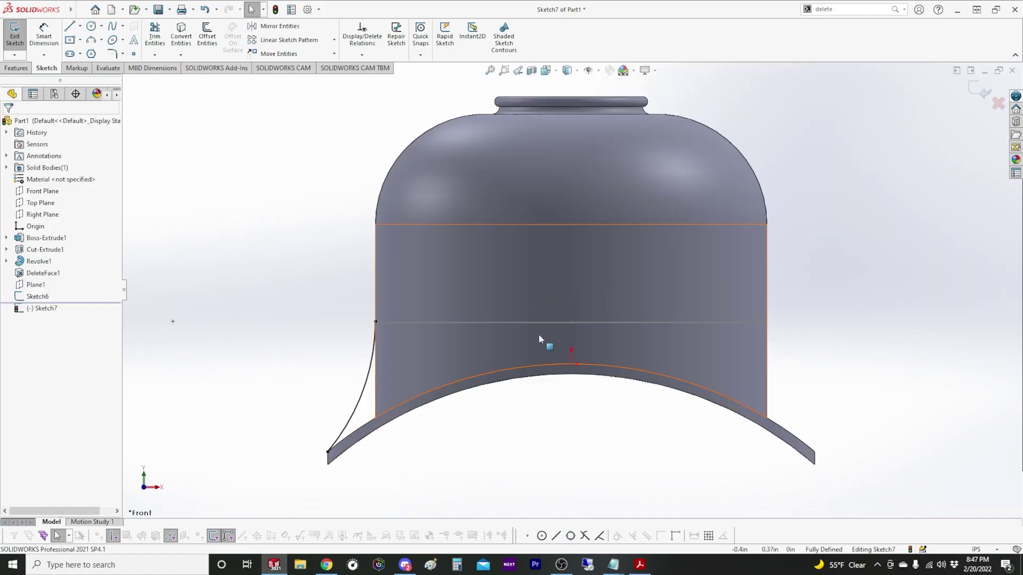
Sketch a matching three-point arc from the circle's right end to the base plate's right tip and make it tangent to the dome wall
click(91, 41)
click(767, 322)
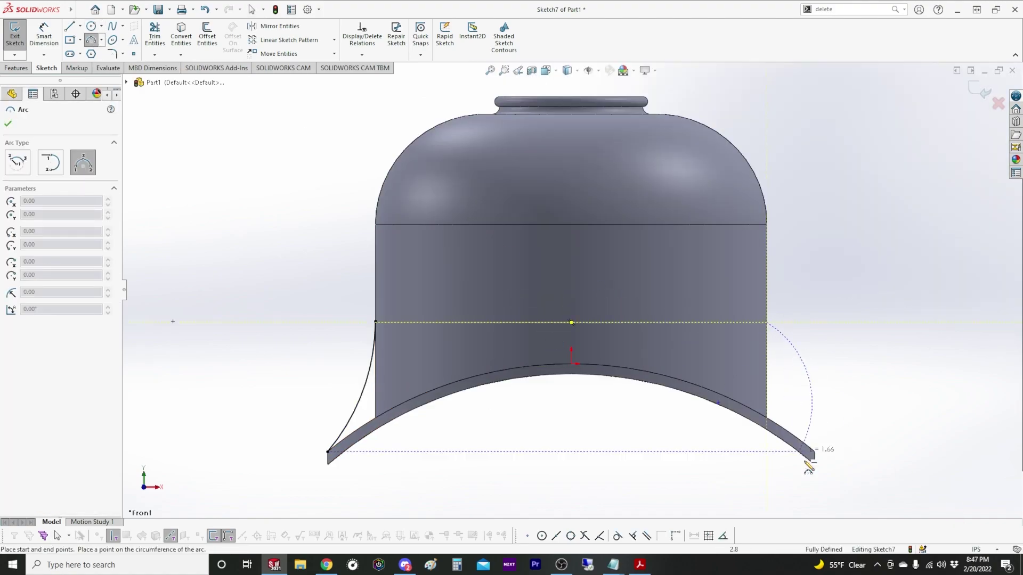
click(815, 451)
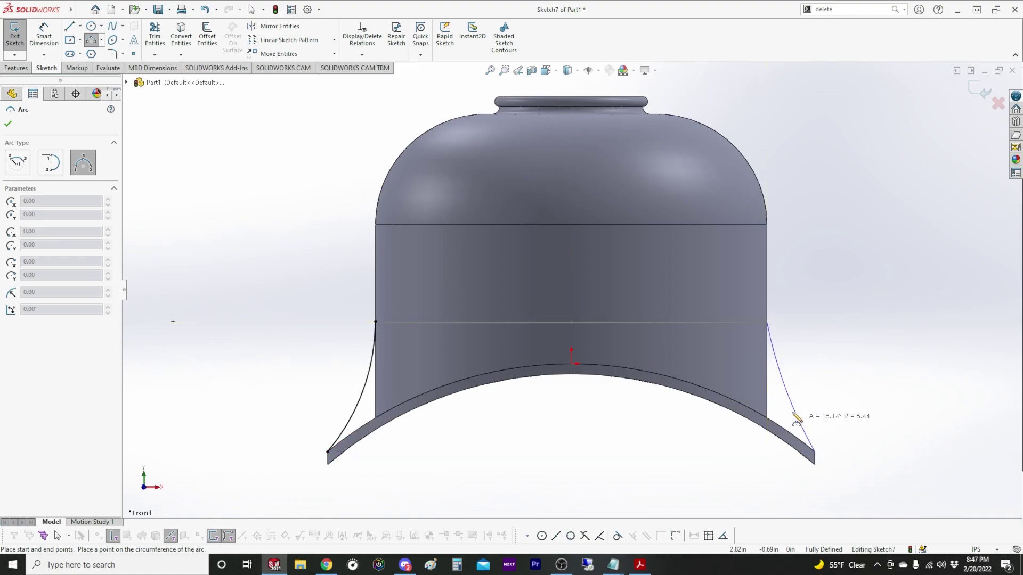
click(776, 382)
key(Escape)
click(769, 310)
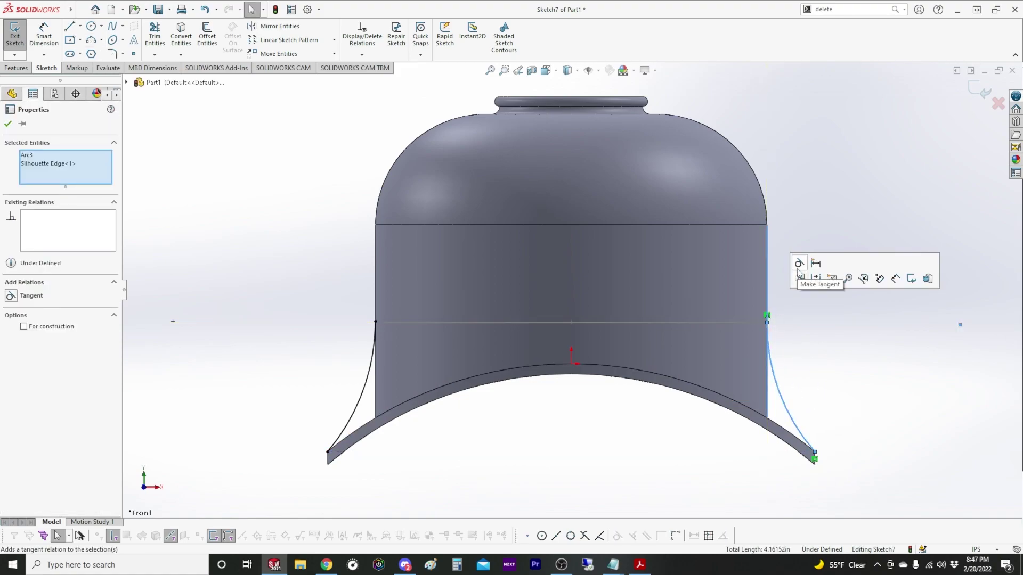
key(Escape)
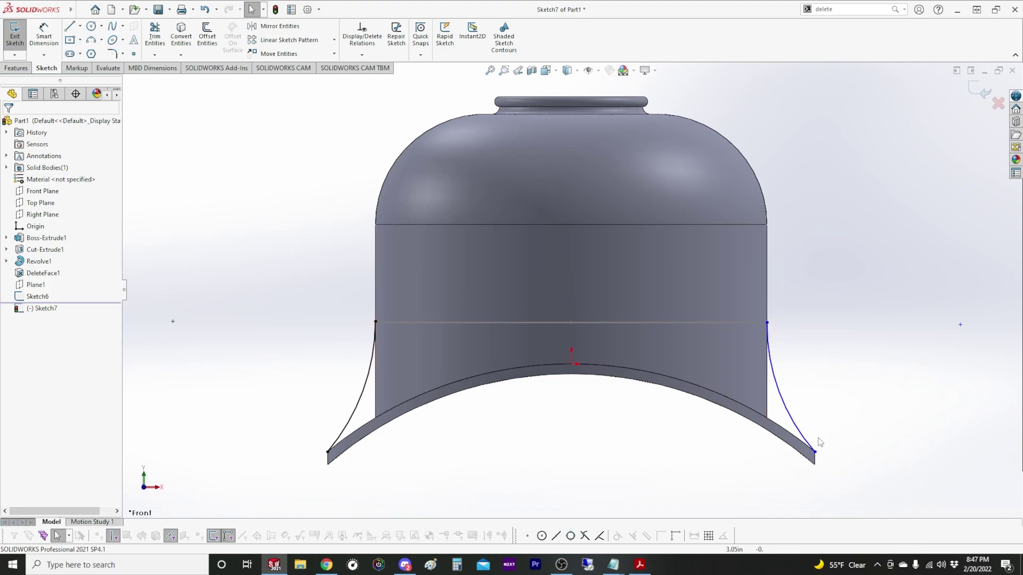
Constrain the right arc's lower endpoint to the upper corner of the base plate's right tip
click(815, 453)
scroll(817, 455, down, 5)
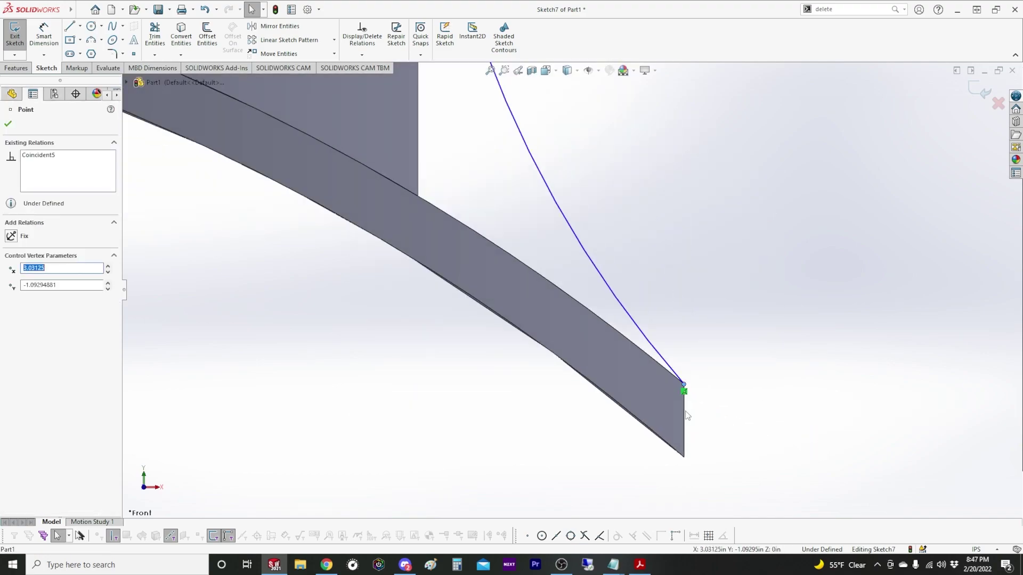
ctrl+click(684, 410)
key(Escape)
mouse_move(684, 384)
mouse_down()
mouse_move(680, 376)
mouse_move(689, 395)
mouse_move(685, 384)
mouse_up()
key(Escape)
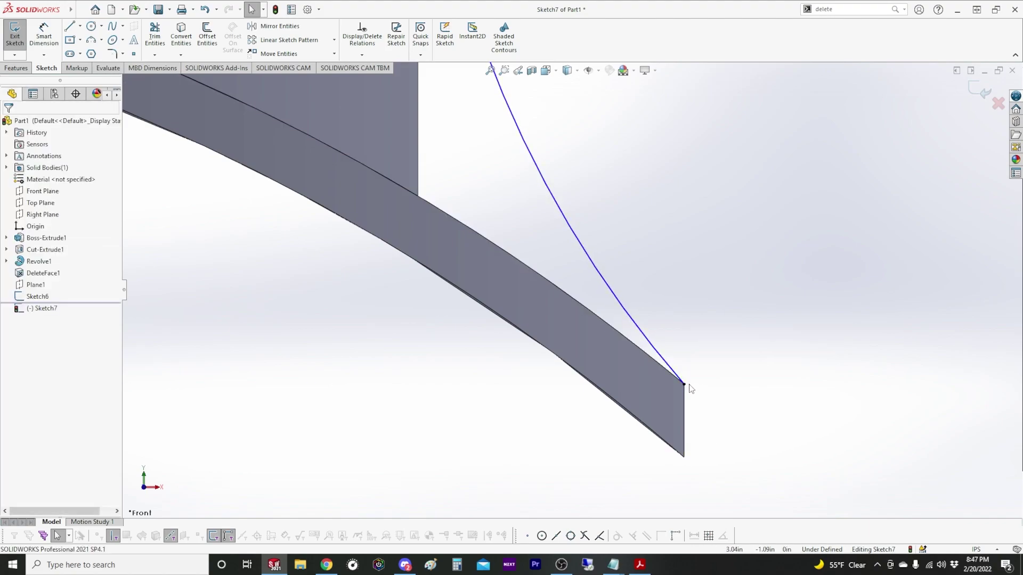
scroll(694, 389, up, 5)
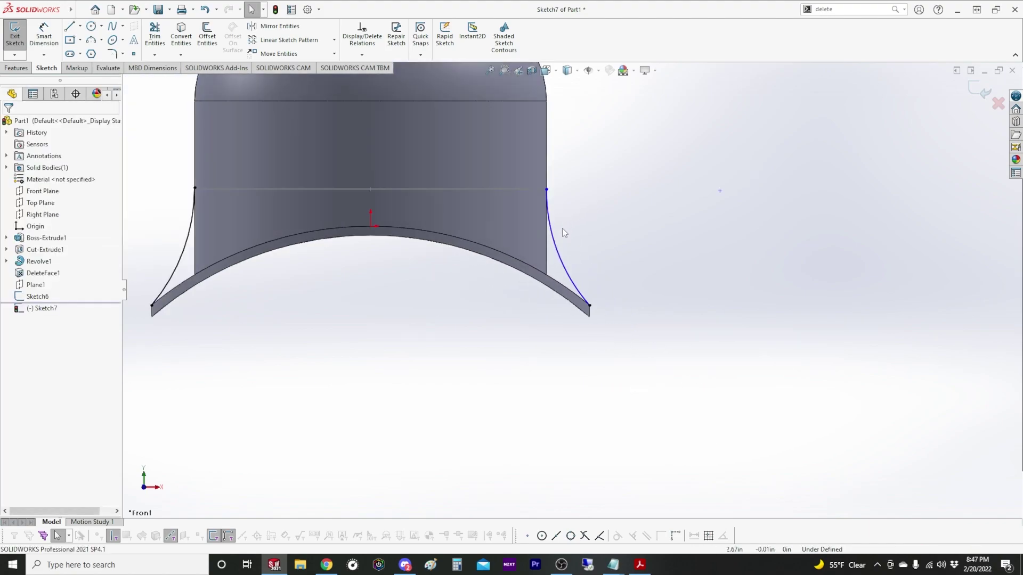
drag(546, 189, 615, 188)
key(ctrl+z)
key(Escape)
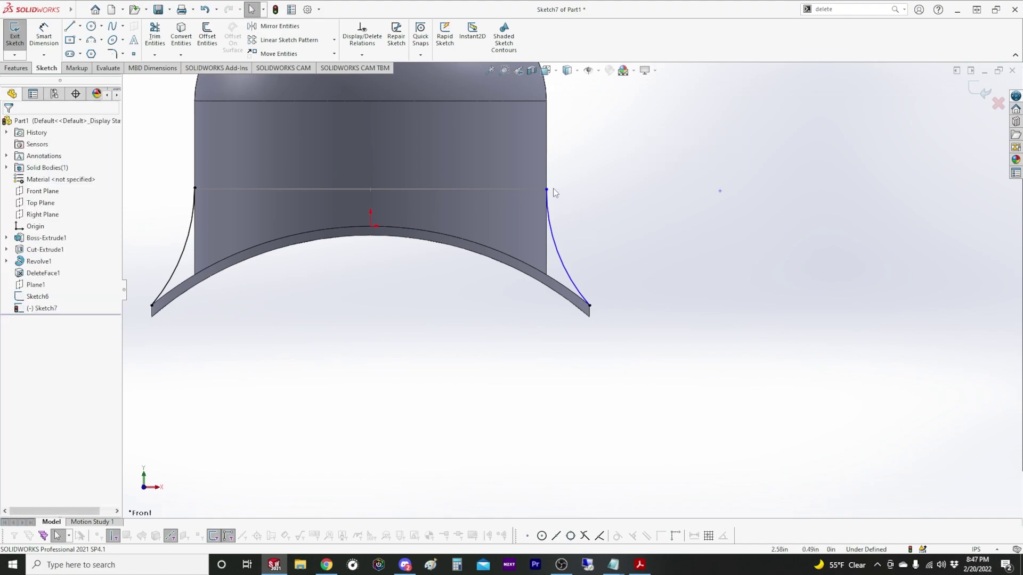
Pull the right arc's upper endpoint off the wall, make it coincident with the dome wall's silhouette edge, and exit the sketch
drag(549, 190, 606, 207)
click(589, 189)
ctrl+click(547, 201)
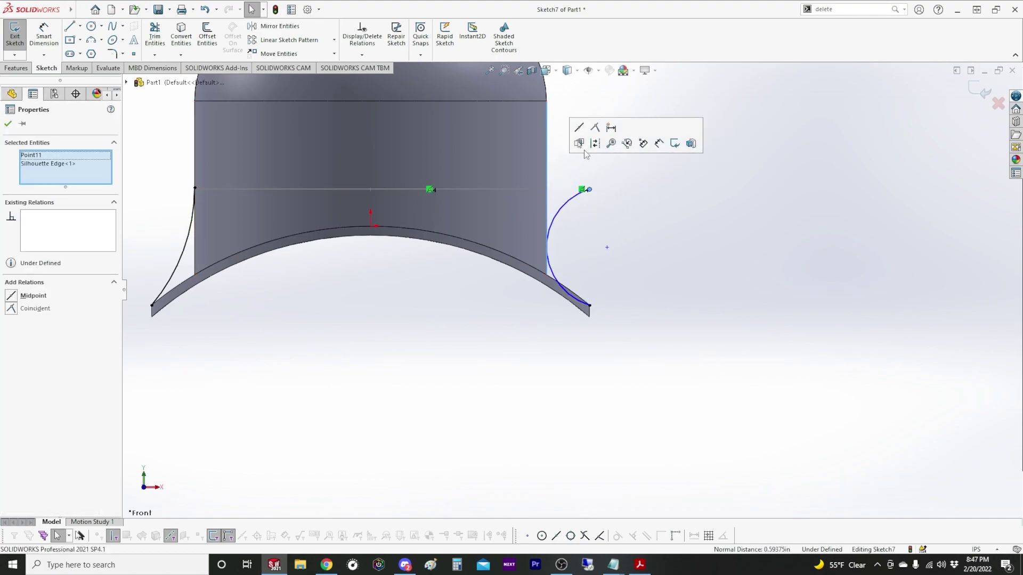
click(595, 129)
key(f)
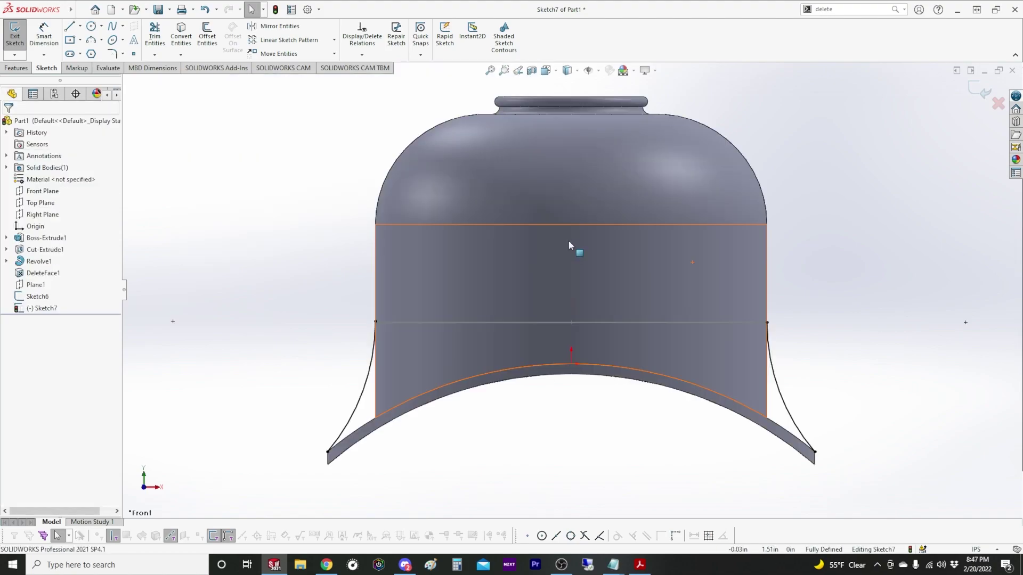
click(15, 33)
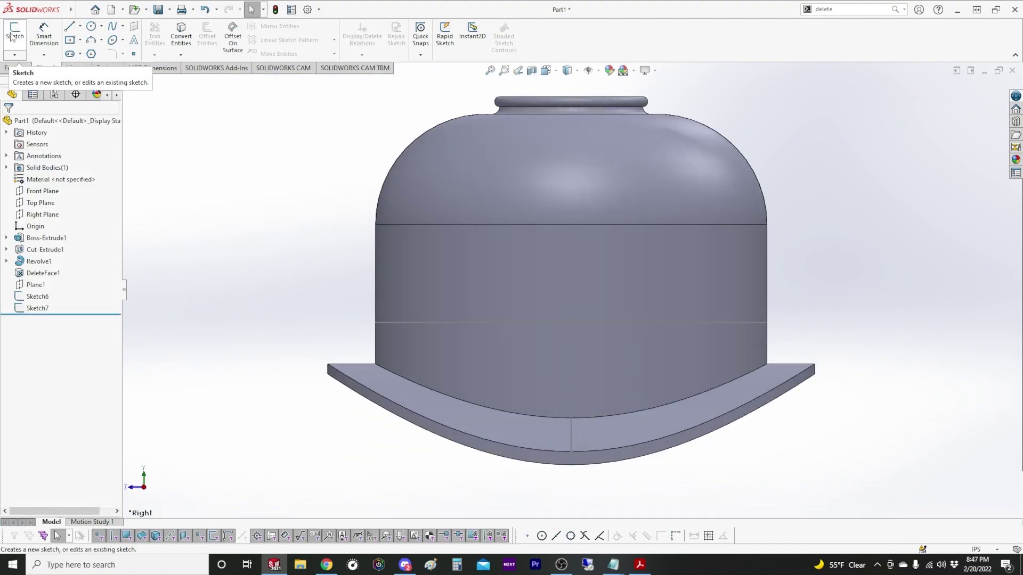
On the Right Plane, sketch a three-point arc from the circle's left end to the base plate's left tip, tangent to the dome wall
click(42, 214)
click(92, 40)
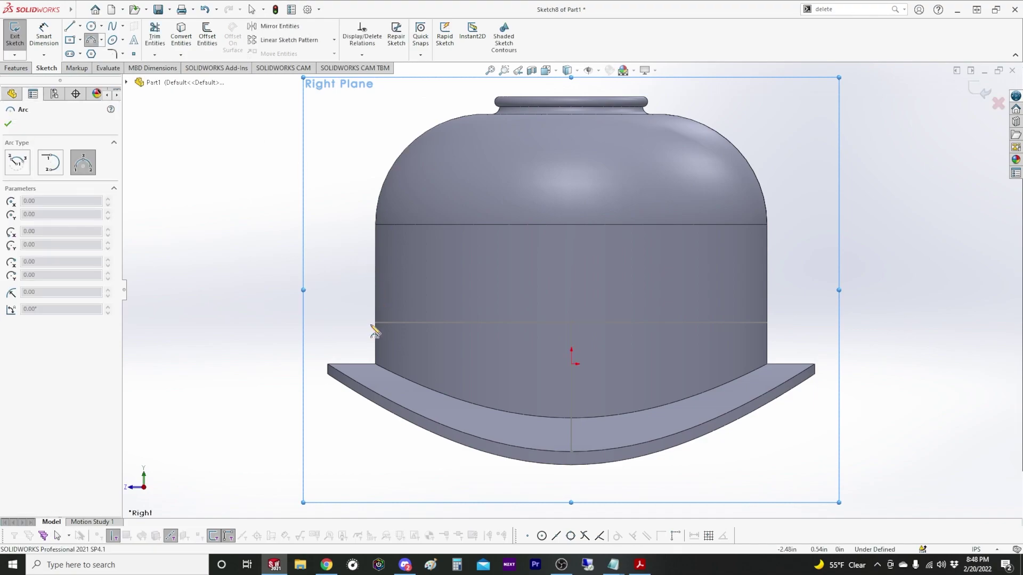
click(375, 323)
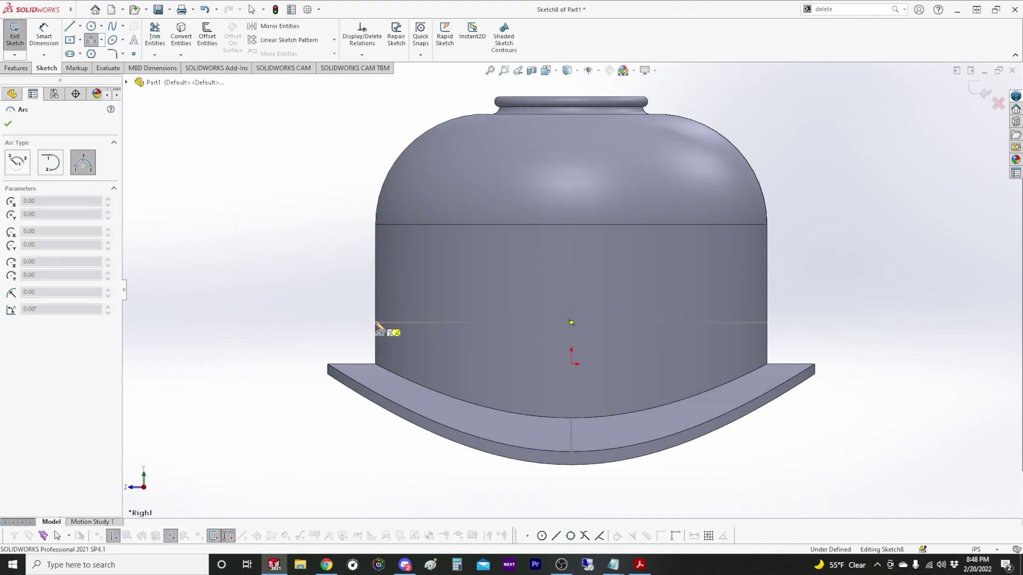
click(328, 365)
click(350, 358)
key(Escape)
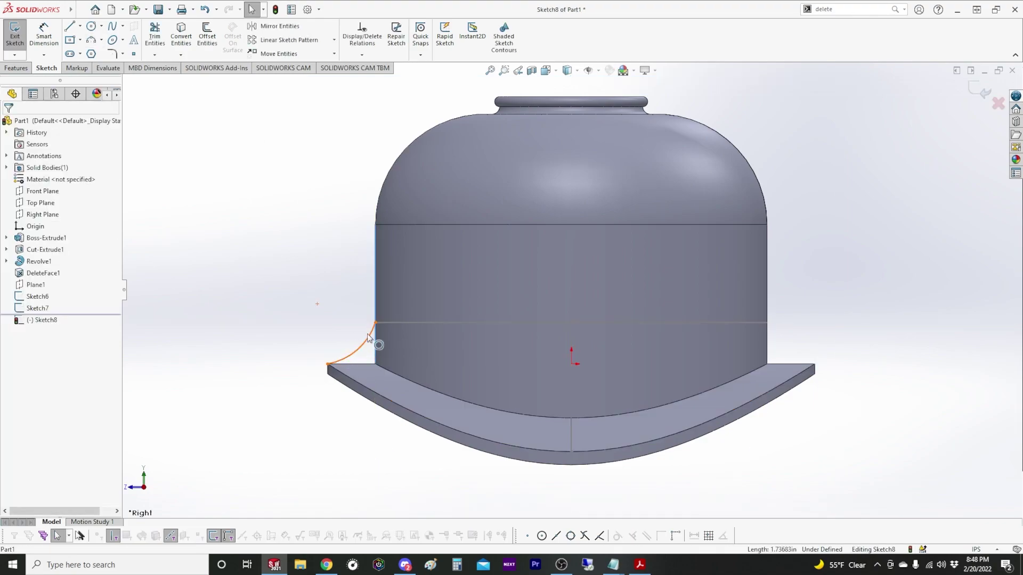
click(371, 336)
Try to make the left arc tangent to the base plate's upper edge, and undo that relation
scroll(358, 368, down, 4)
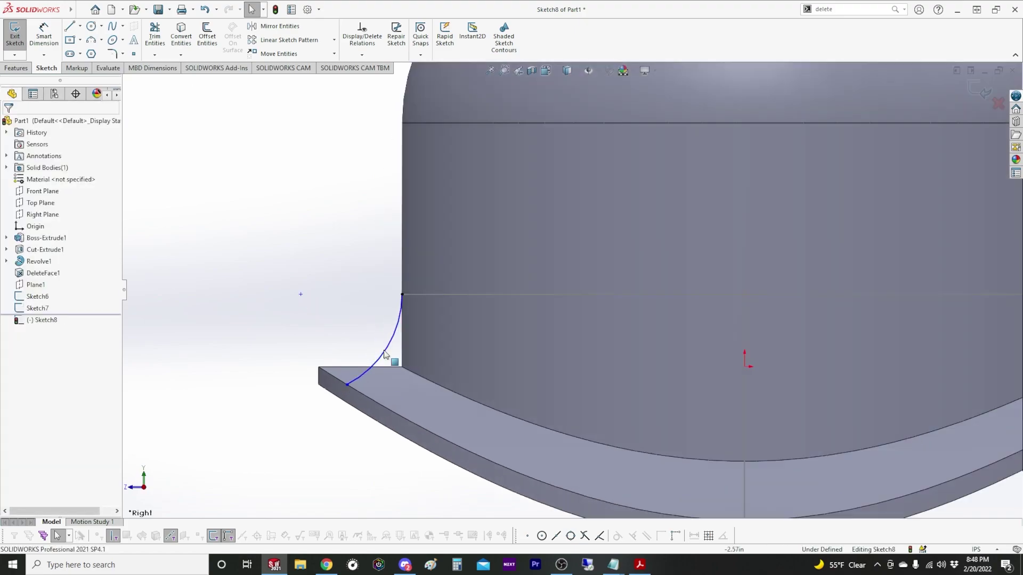
ctrl+click(353, 367)
click(386, 336)
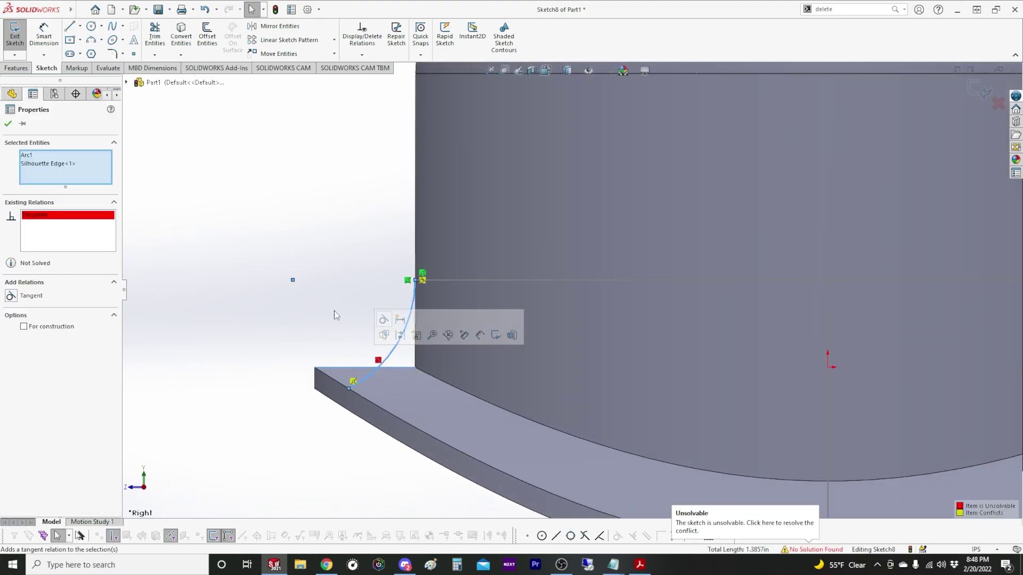
key(ctrl+z)
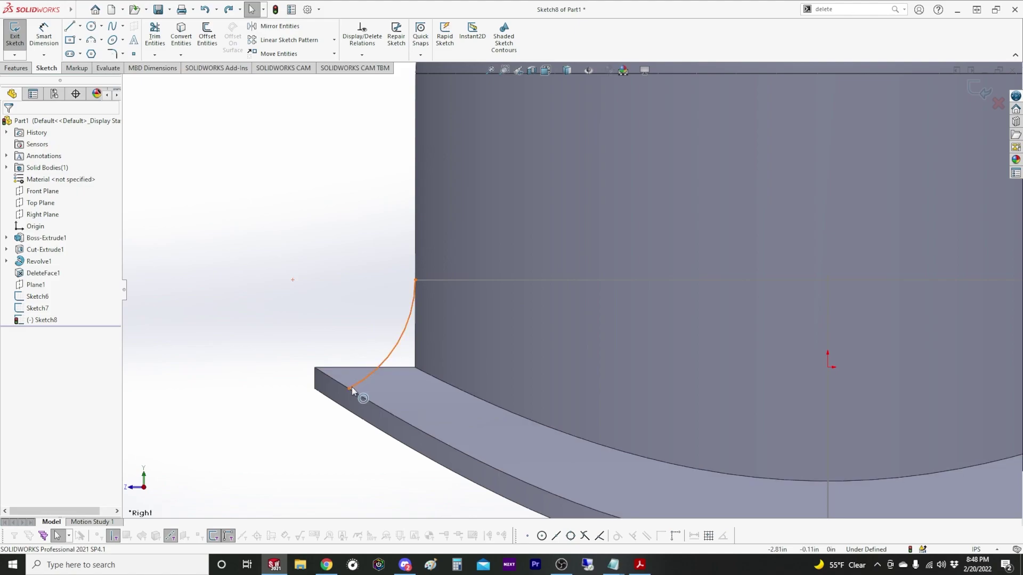
Constrain the left arc's lower endpoint to the upper corner of the base plate's left tip and exit the sketch
drag(351, 387, 325, 345)
scroll(329, 373, down, 8)
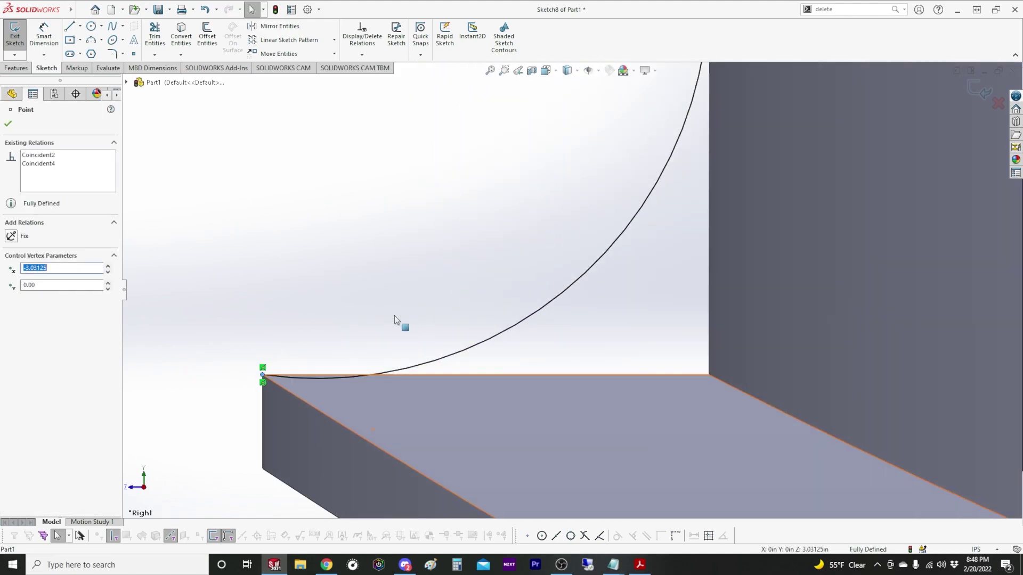
scroll(341, 381, up, 6)
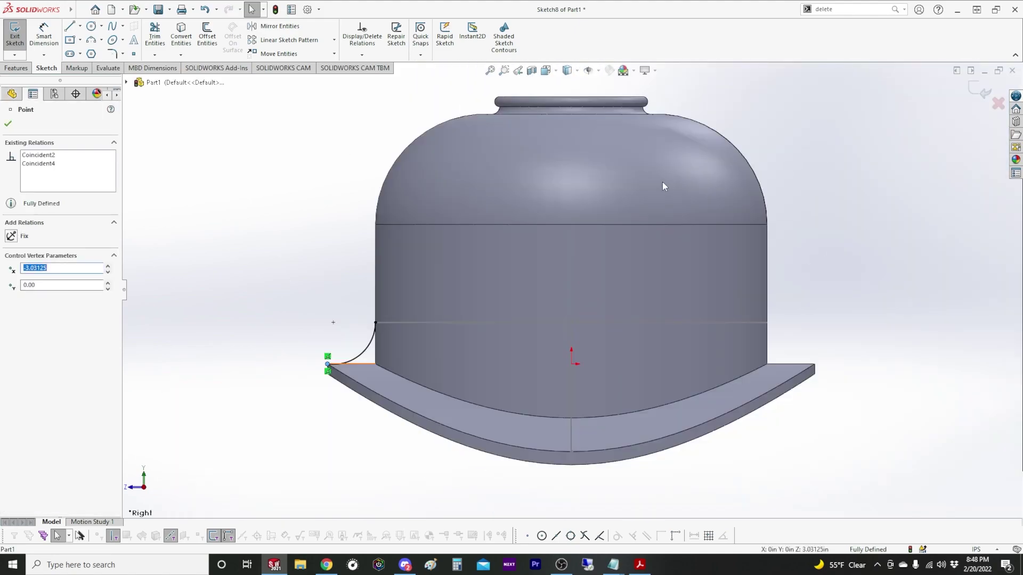
scroll(356, 343, down, 5)
scroll(324, 426, down, 3)
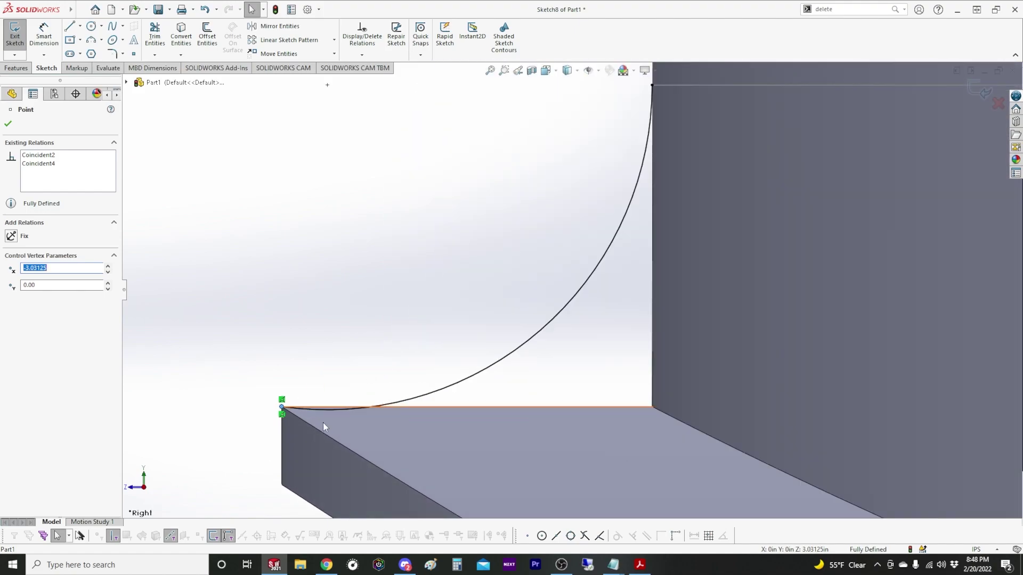
click(360, 411)
key(Escape)
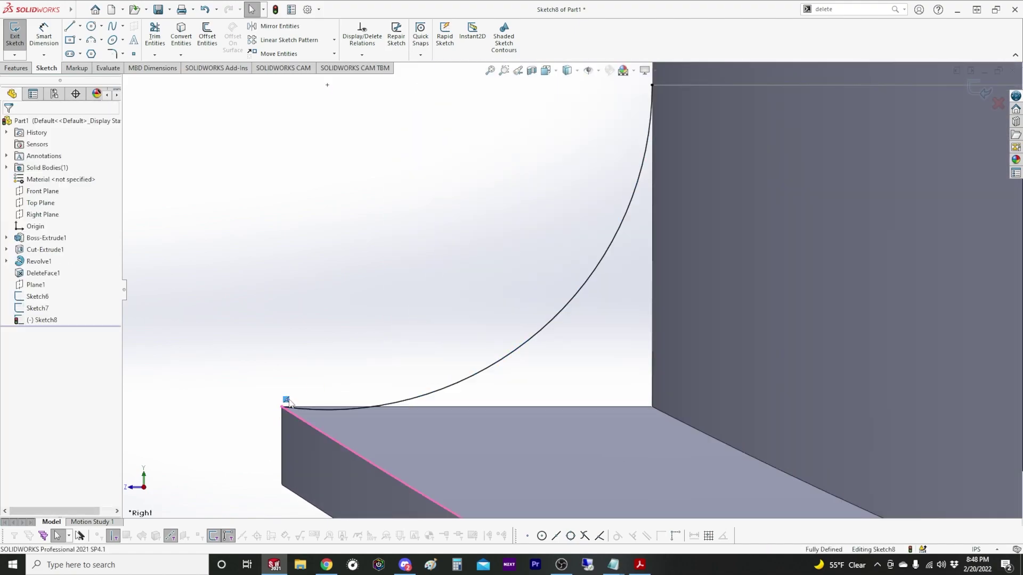
scroll(458, 288, up, 10)
click(15, 33)
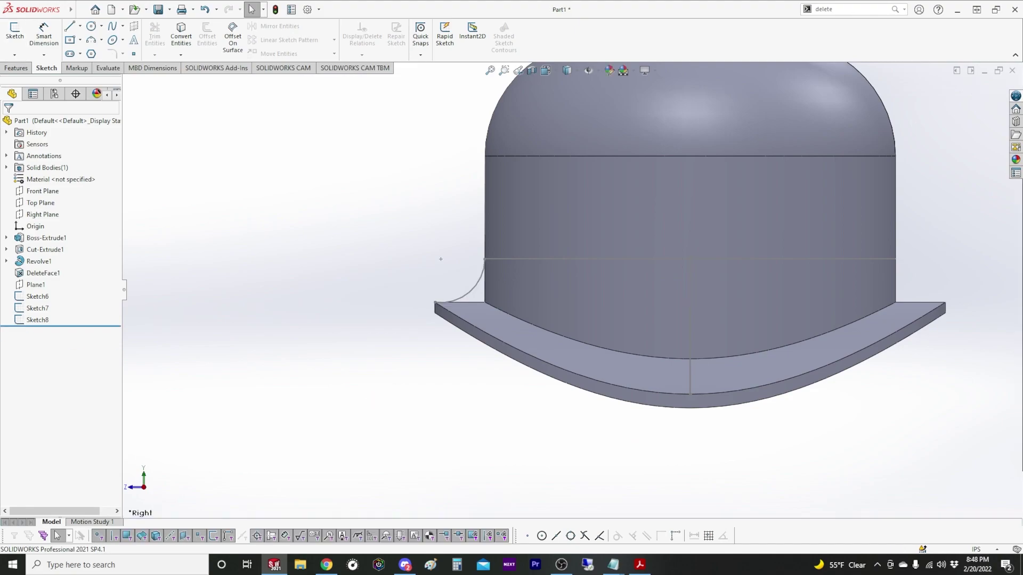
Set the offset of Plane1 from the Top Plane to 0.53 in
click(36, 285)
click(52, 259)
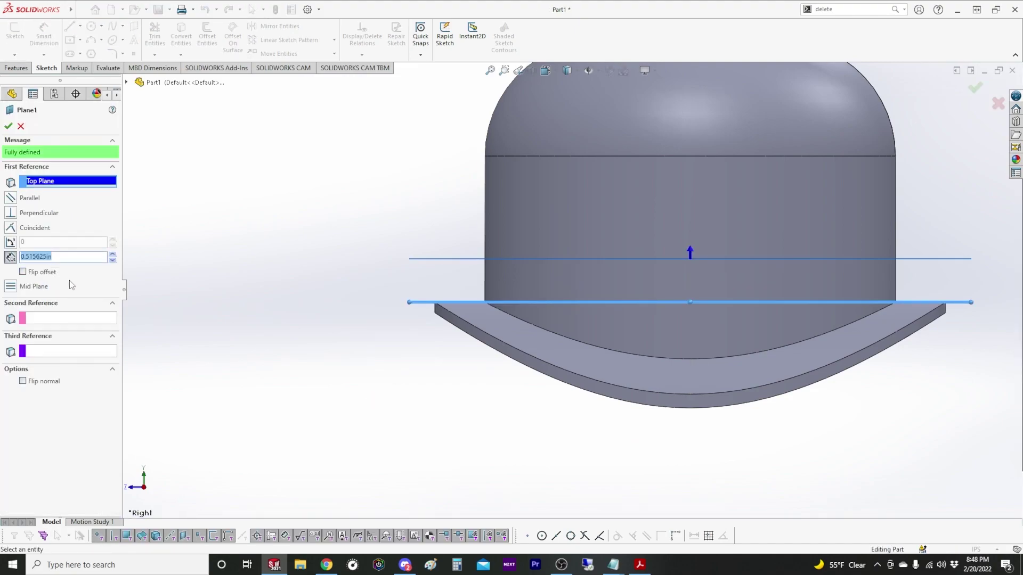
text(.53)
key(Return)
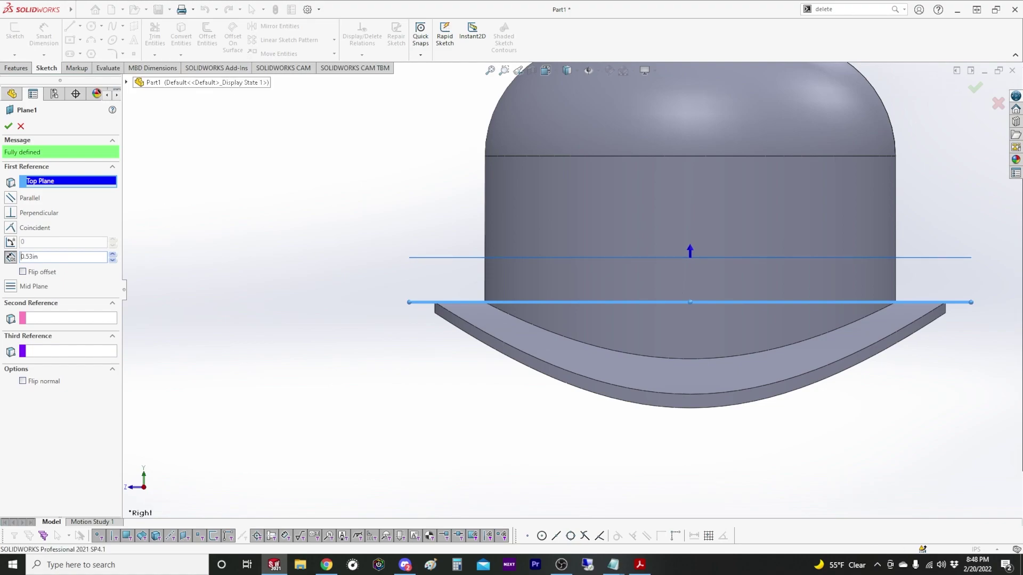
click(9, 126)
Open the left arc's sketch and examine how the arc meets the base plate's left tip
double_click(440, 303)
scroll(439, 310, down, 9)
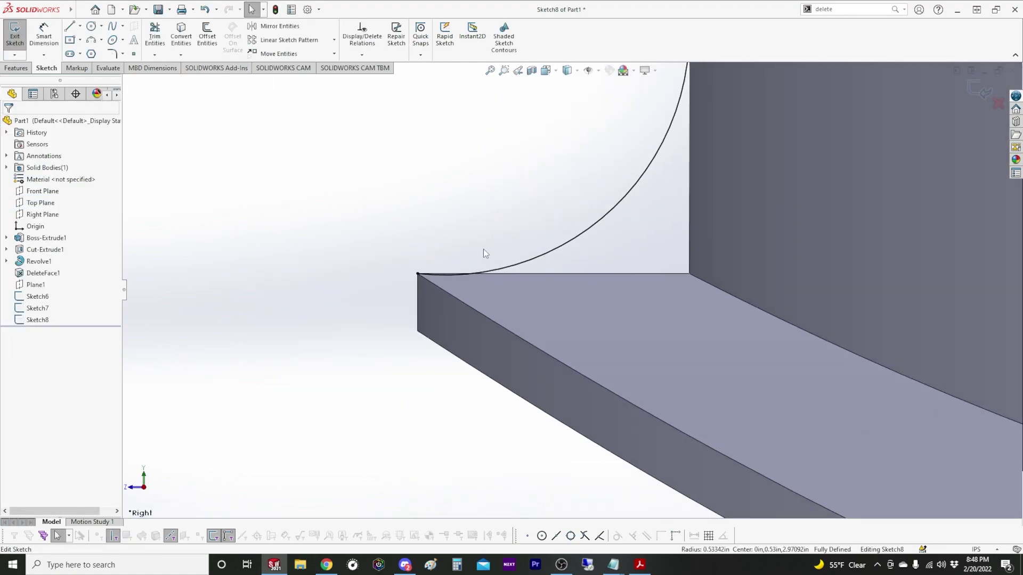
scroll(533, 218, up, 3)
scroll(541, 272, down, 7)
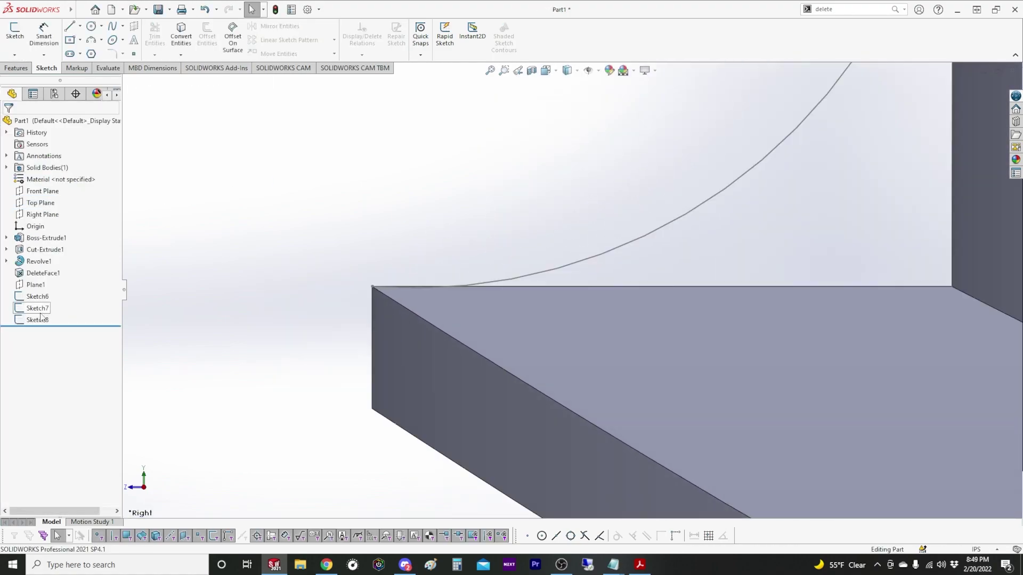
click(35, 318)
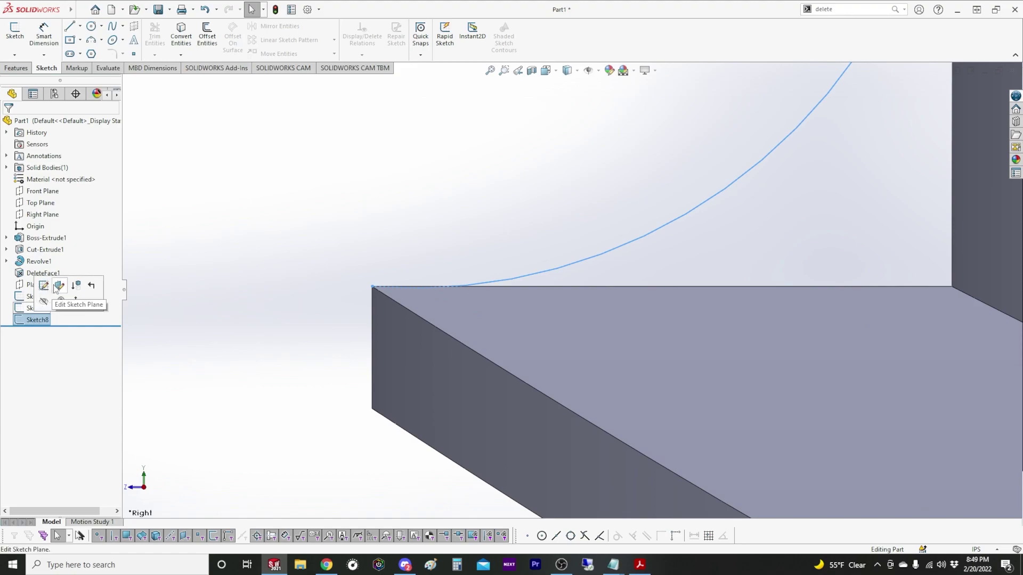
click(43, 288)
key(f)
Measure the diameters of the dome's cylindrical wall and the base plate's outer edge
scroll(402, 359, down, 8)
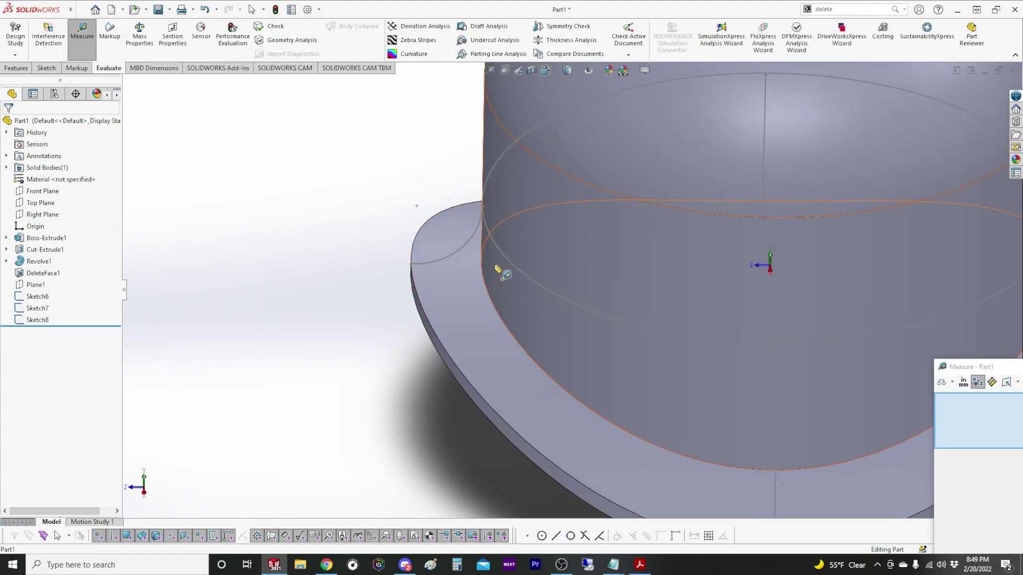
click(490, 251)
click(400, 289)
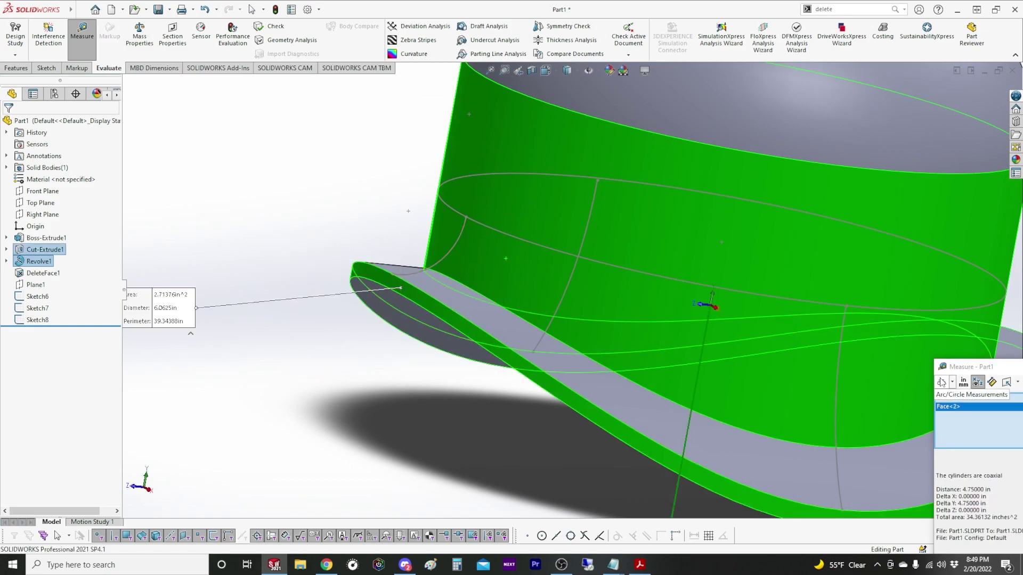
drag(1003, 367, 825, 272)
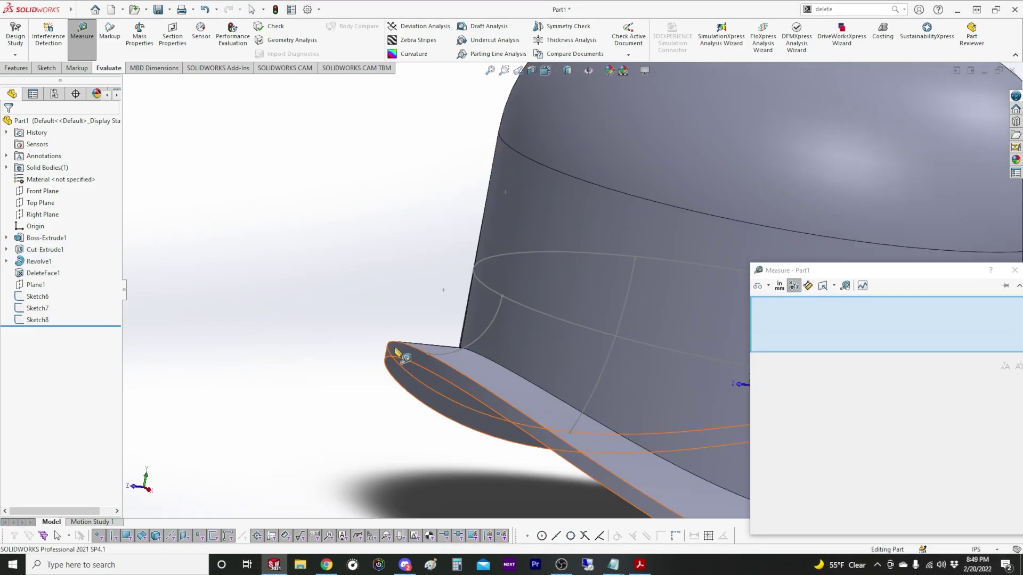
click(395, 348)
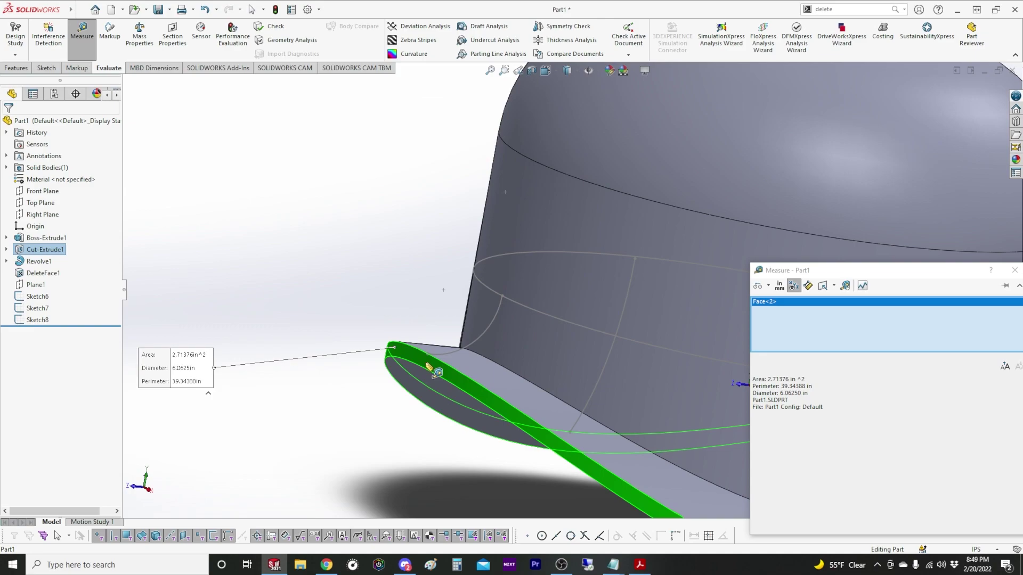
click(415, 262)
click(552, 270)
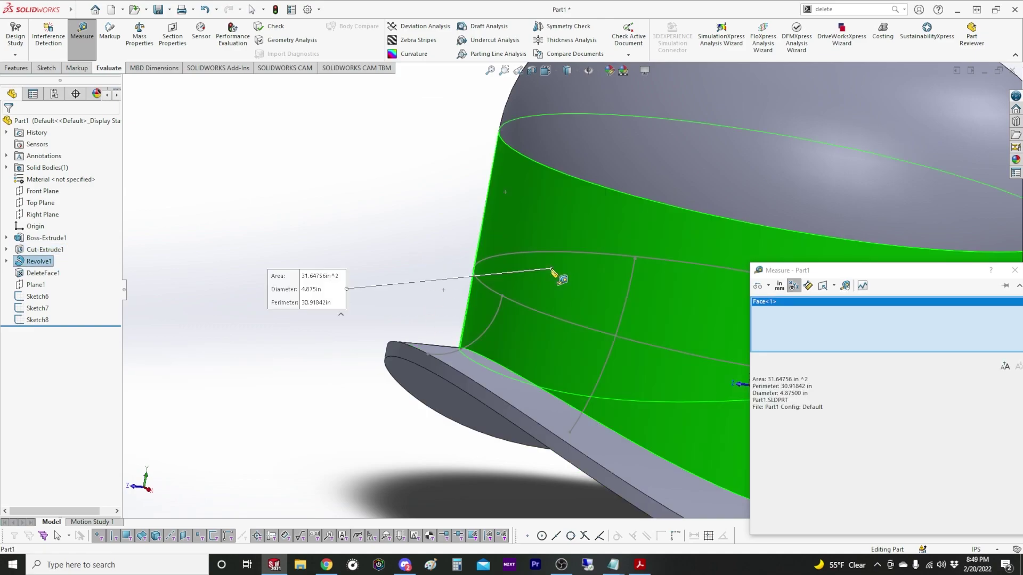
click(517, 252)
click(423, 357)
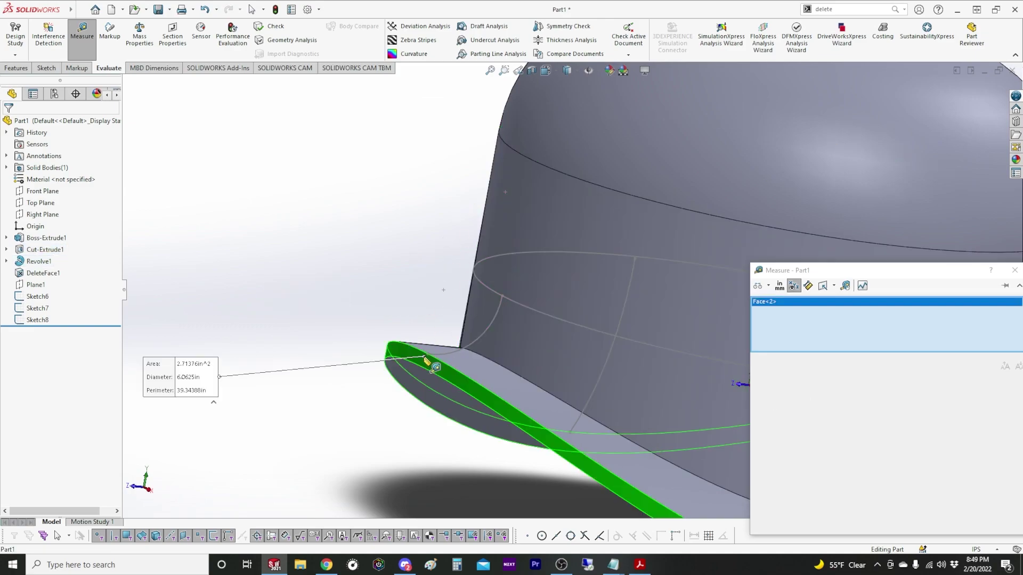
click(428, 277)
click(548, 248)
In Calculator, subtract 4.875 from 6.0625, divide the difference by 2, and return to the SOLIDWORKS model
text(6.0)
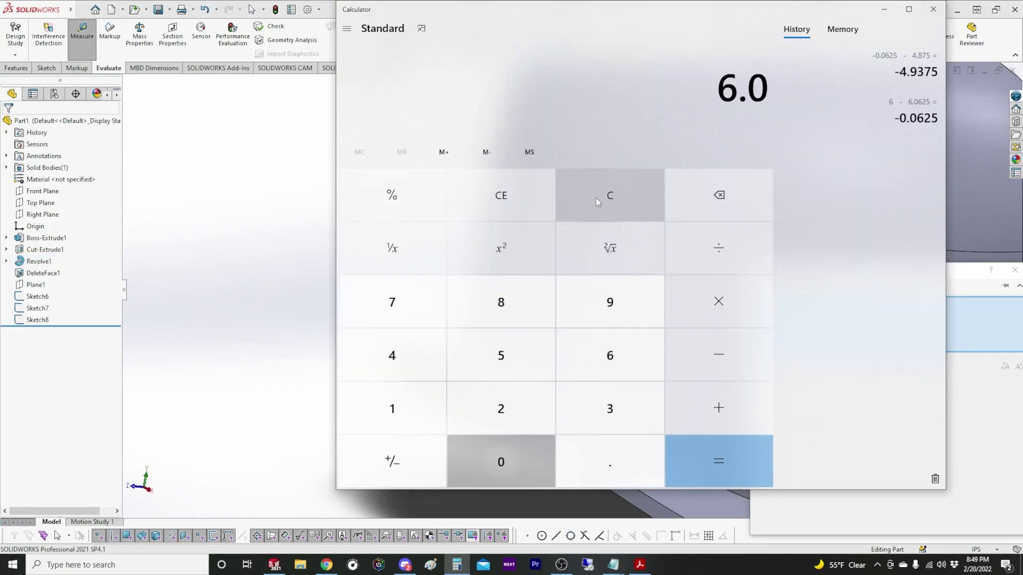
text(625 - 4.87)
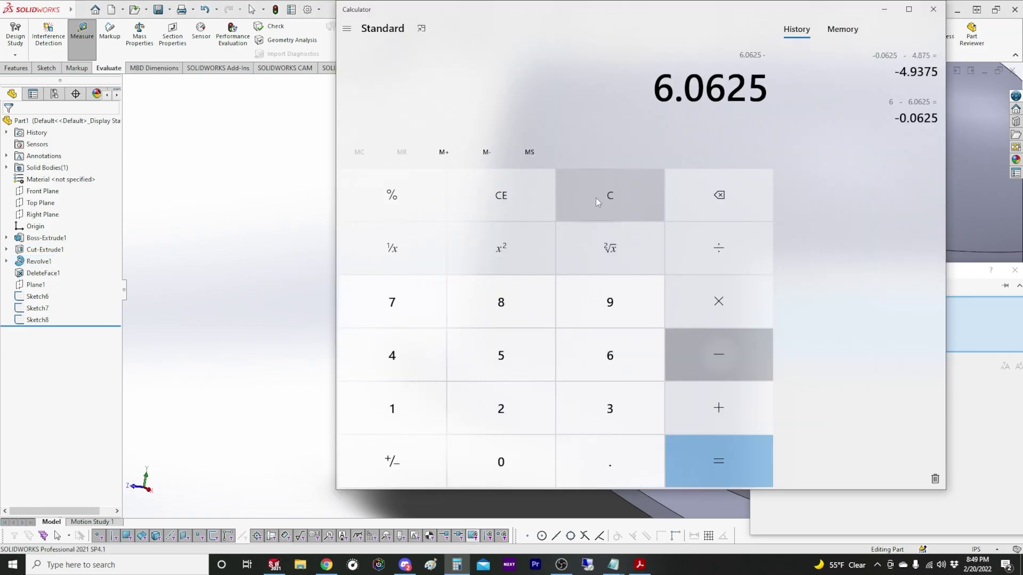
text(5)
key(Return)
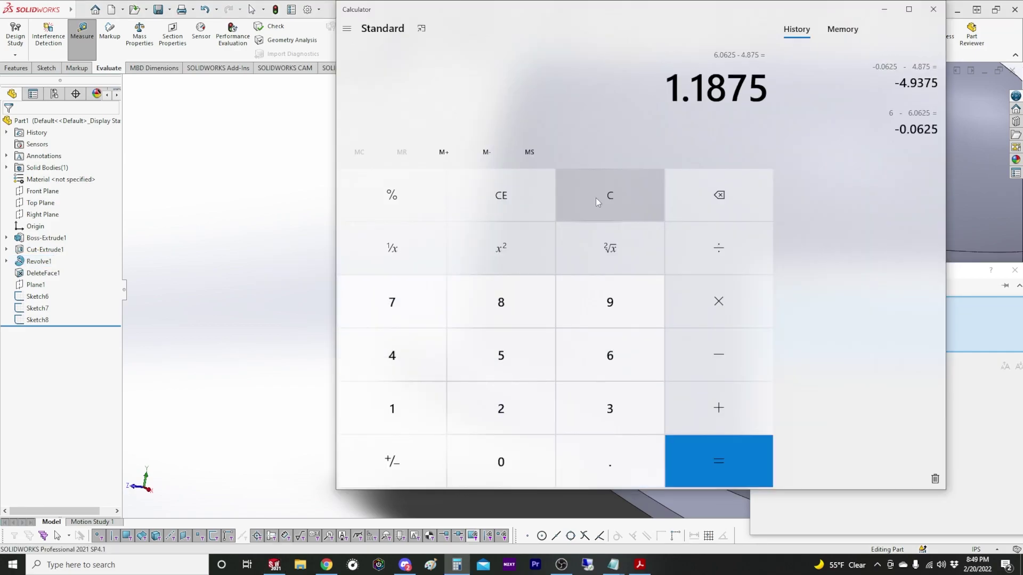
text(/2)
key(Return)
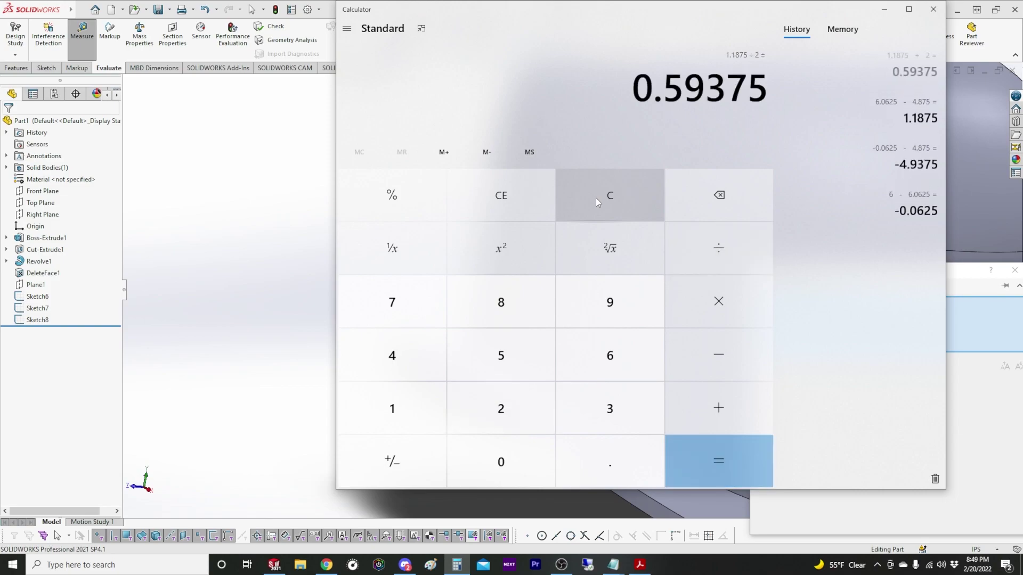
drag(769, 85, 630, 86)
click(216, 248)
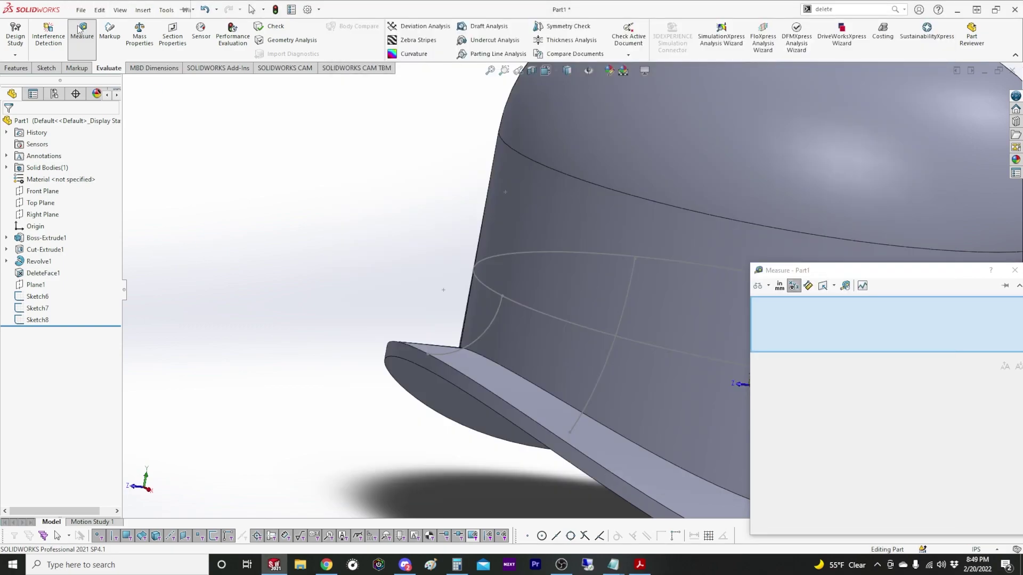
Close the measurement and set the offset of Plane1 from the Top Plane to 0.59375 in
key(Escape)
click(36, 285)
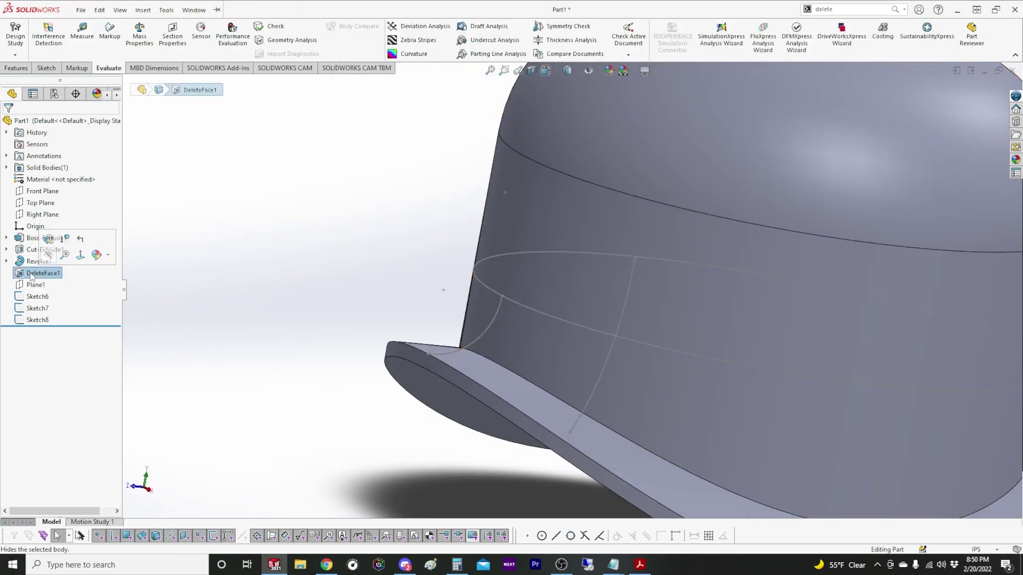
click(51, 259)
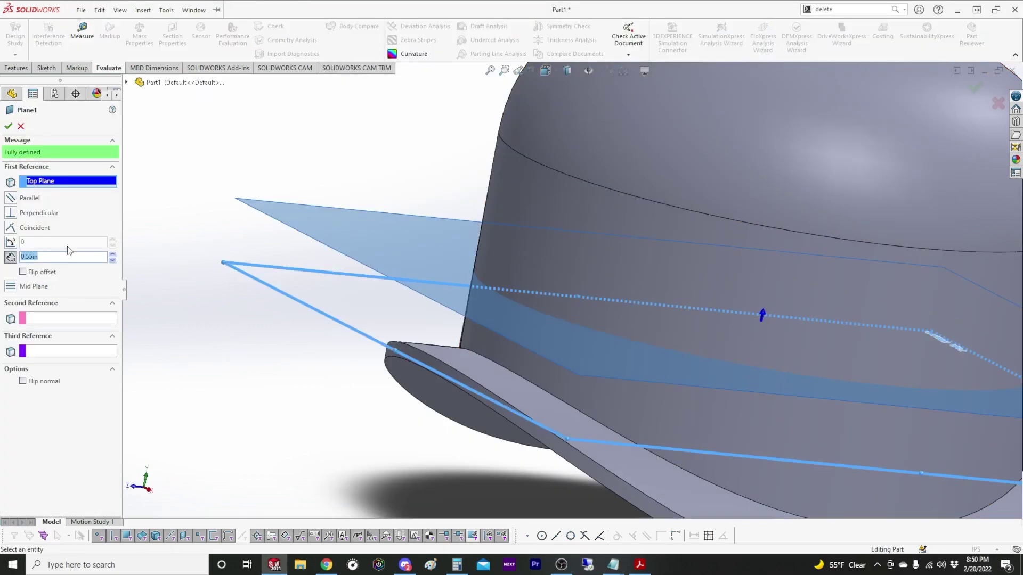
text(.59375)
key(Return)
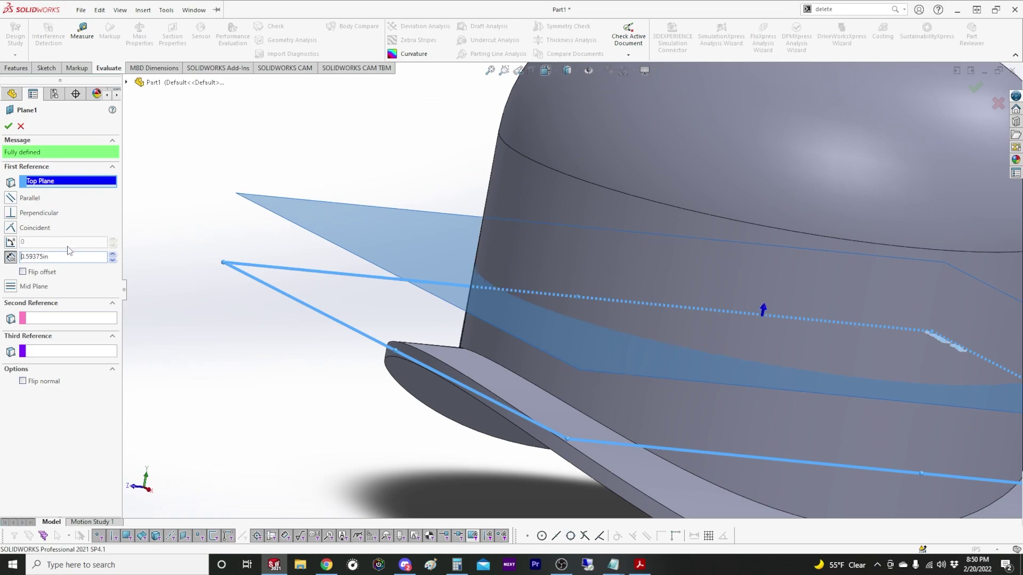
click(8, 126)
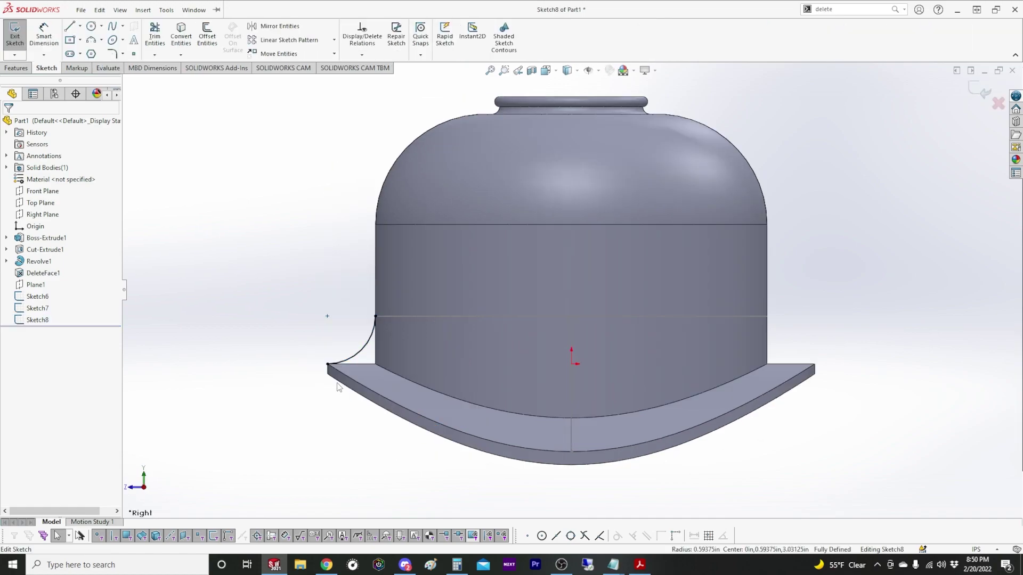
In the left arc's sketch, add a matching three-point arc from the base plate's right tip to the circle's right end
scroll(337, 373, down, 15)
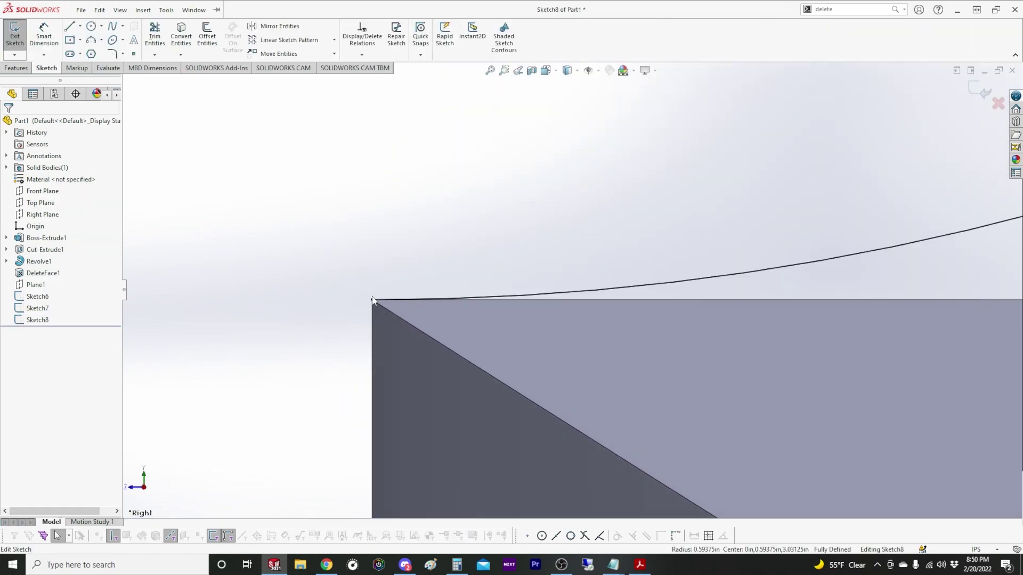
key(f)
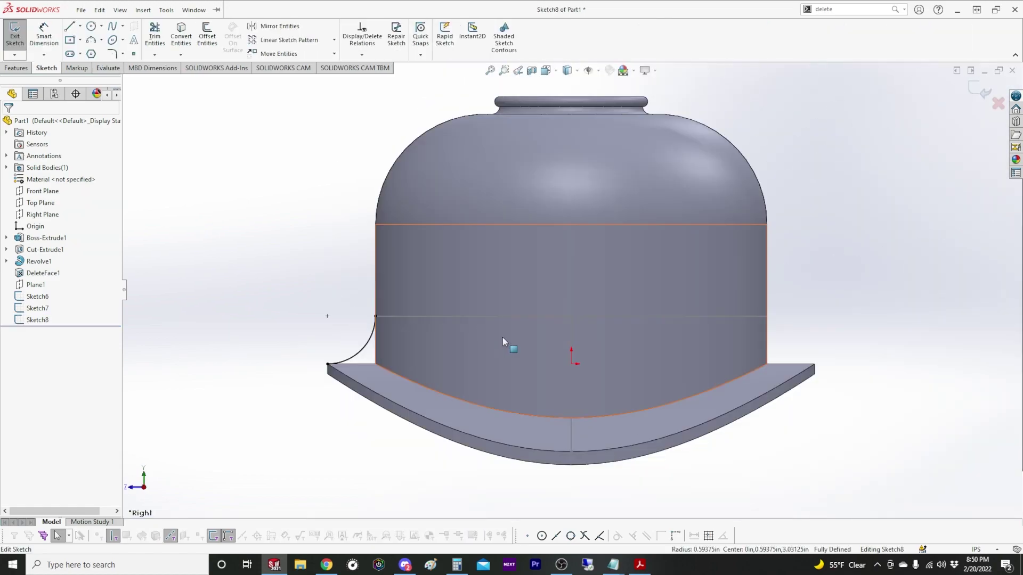
key(Return)
click(815, 365)
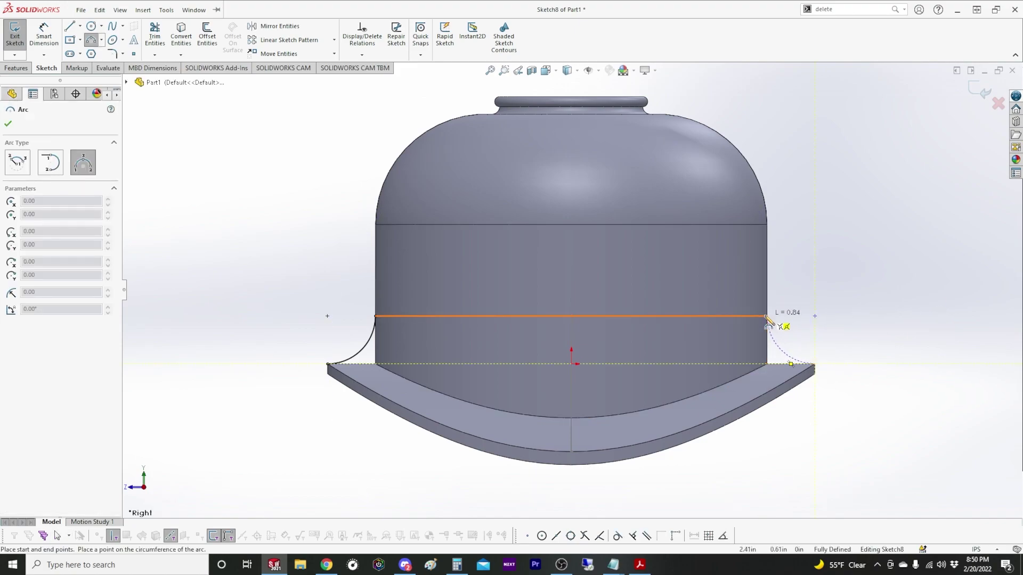
click(767, 316)
click(784, 356)
key(Escape)
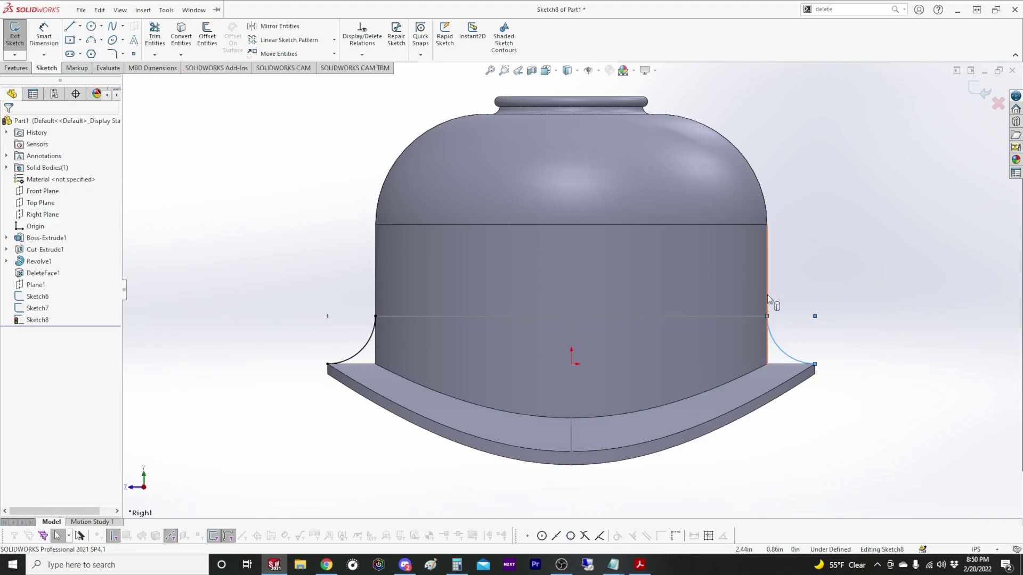
Make the right guide arc tangent to the dome's vertical wall edge and close the sketch
ctrl+click(767, 295)
click(796, 263)
click(833, 336)
scroll(826, 344, down, 3)
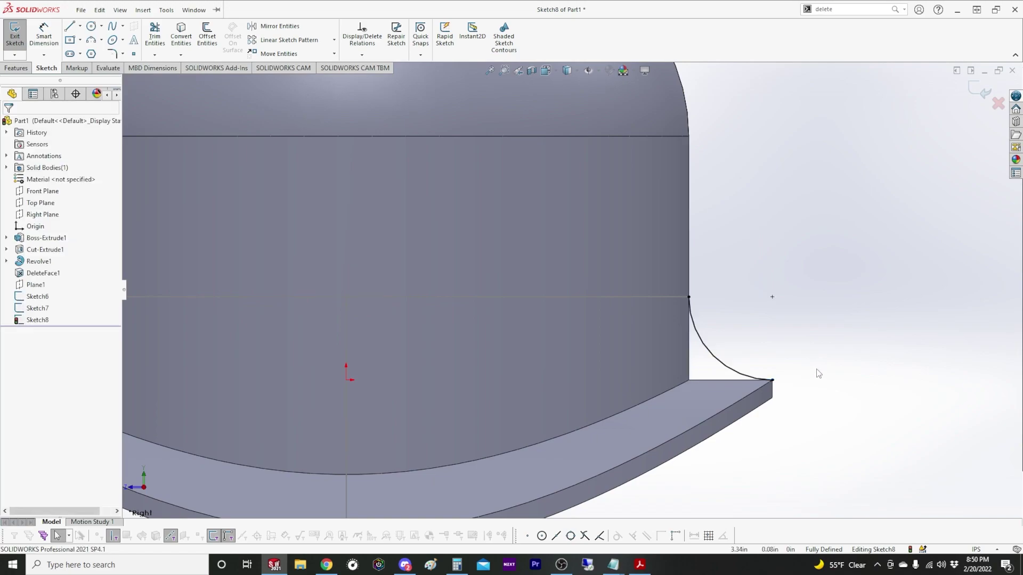
scroll(819, 374, up, 3)
mouse_move(820, 374)
middle_down()
mouse_move(818, 456)
mouse_move(824, 447)
middle_up()
scroll(824, 447, up, 1)
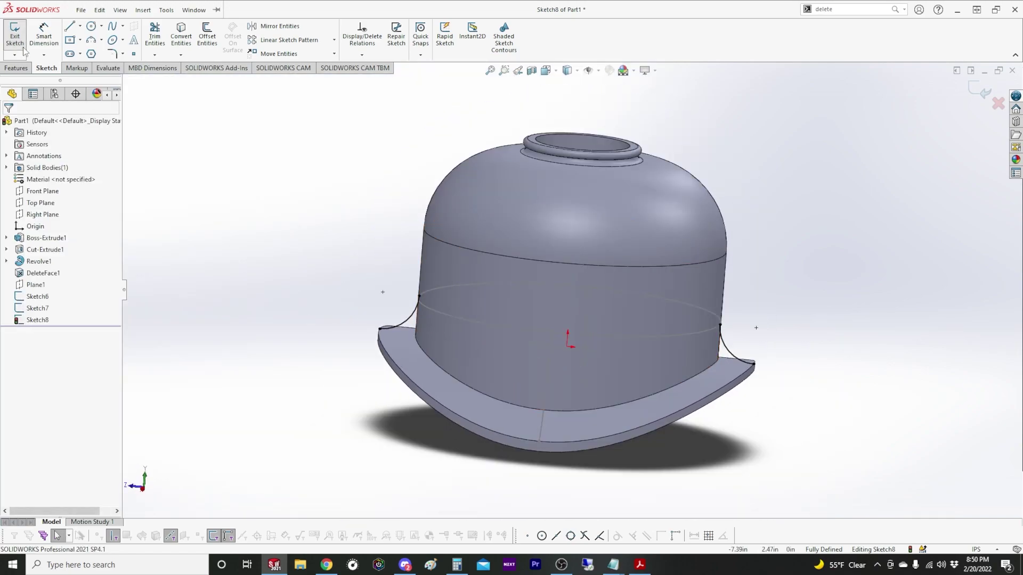
click(17, 38)
Start a lofted boss using the circle on the dome's wall and the base plate's outer top edge as profiles
click(16, 68)
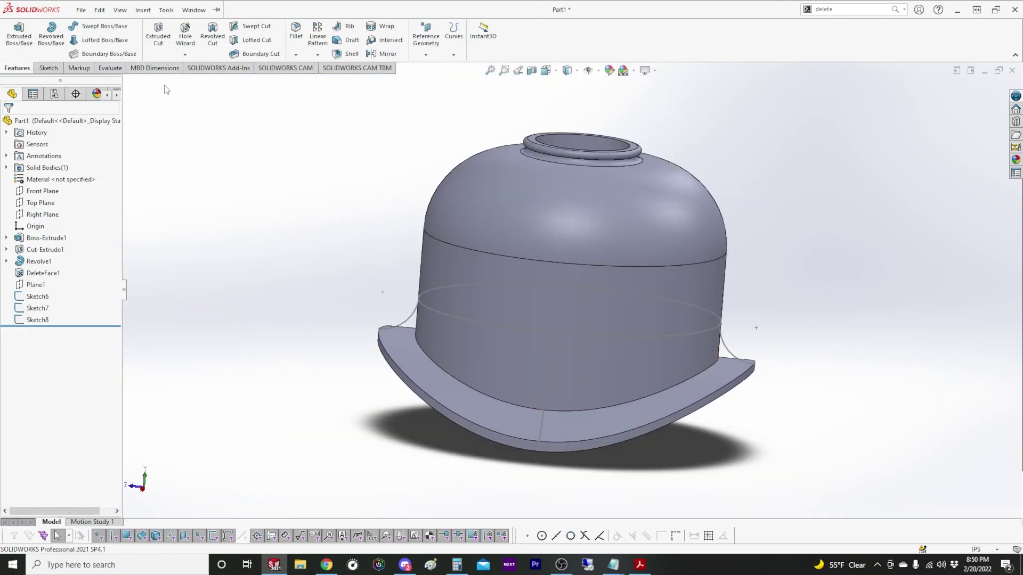
click(81, 10)
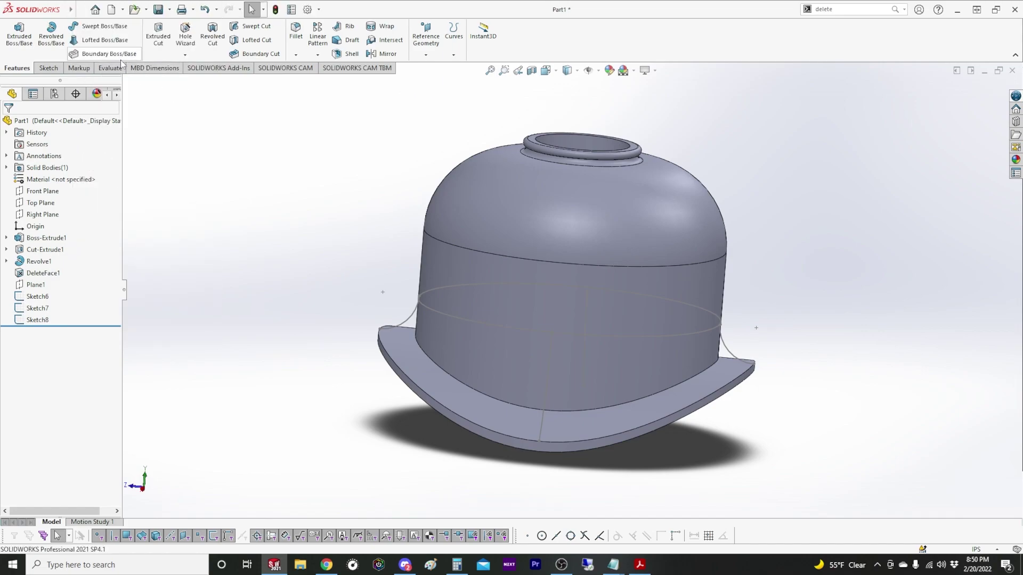
click(102, 40)
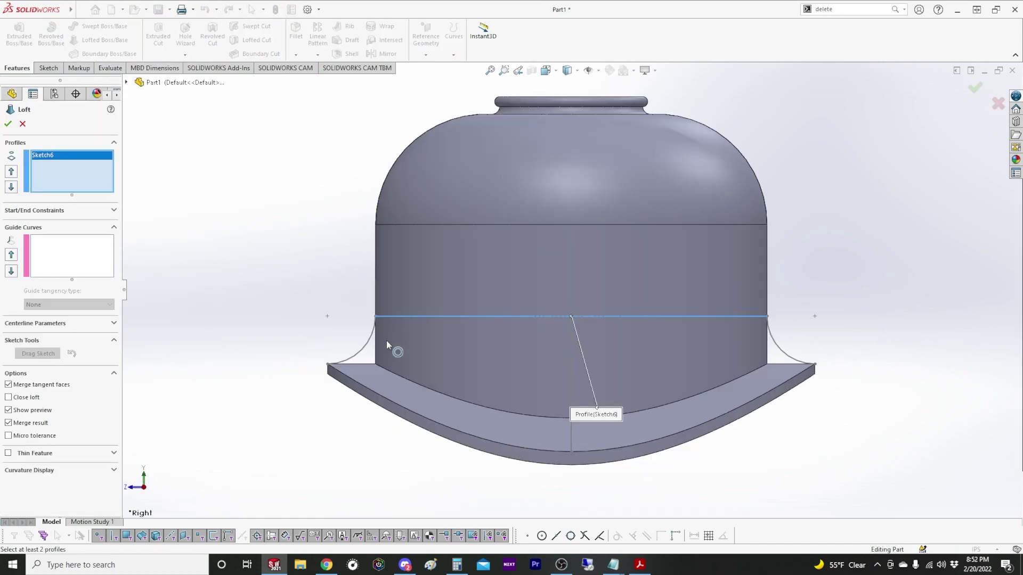
middle_drag(385, 340, 353, 245)
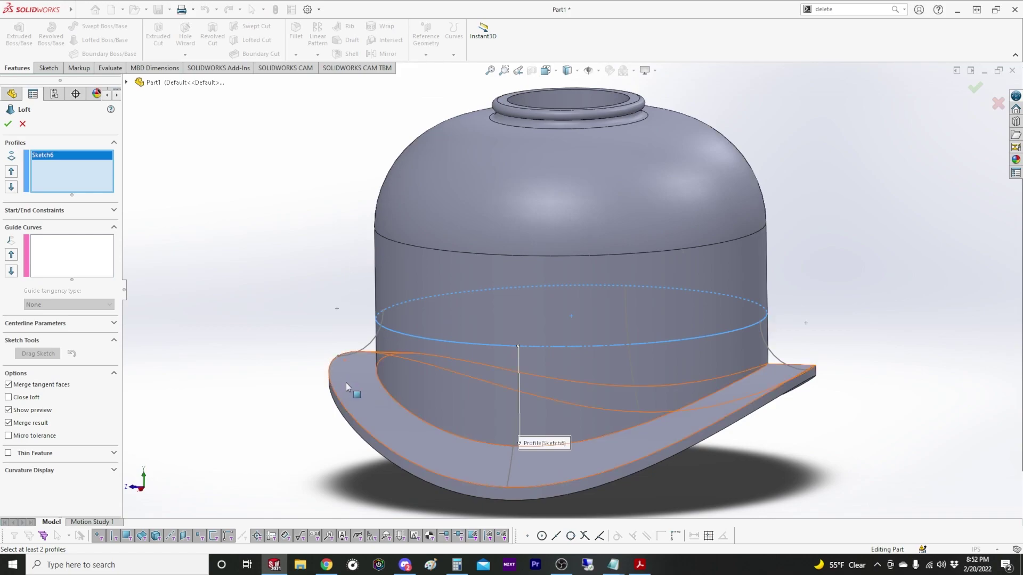
click(350, 415)
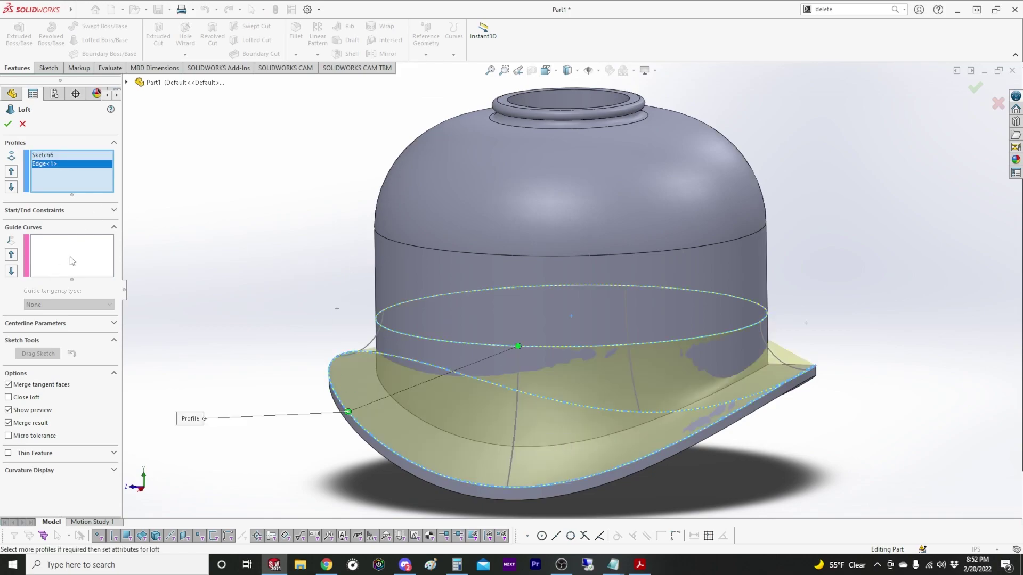
Set the loft's start constraint to Normal To Profile
click(113, 211)
click(80, 234)
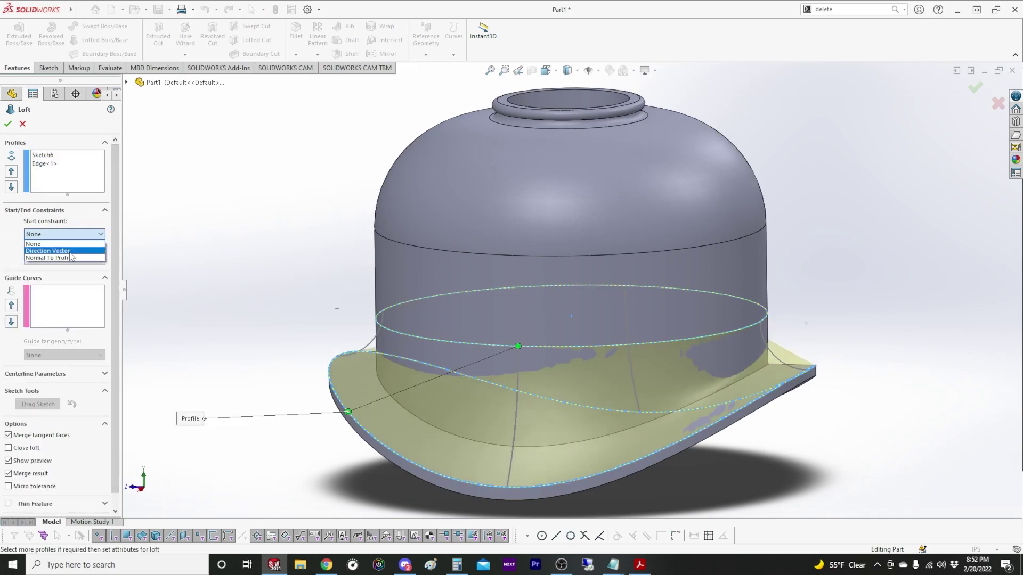
click(84, 240)
click(80, 234)
click(58, 258)
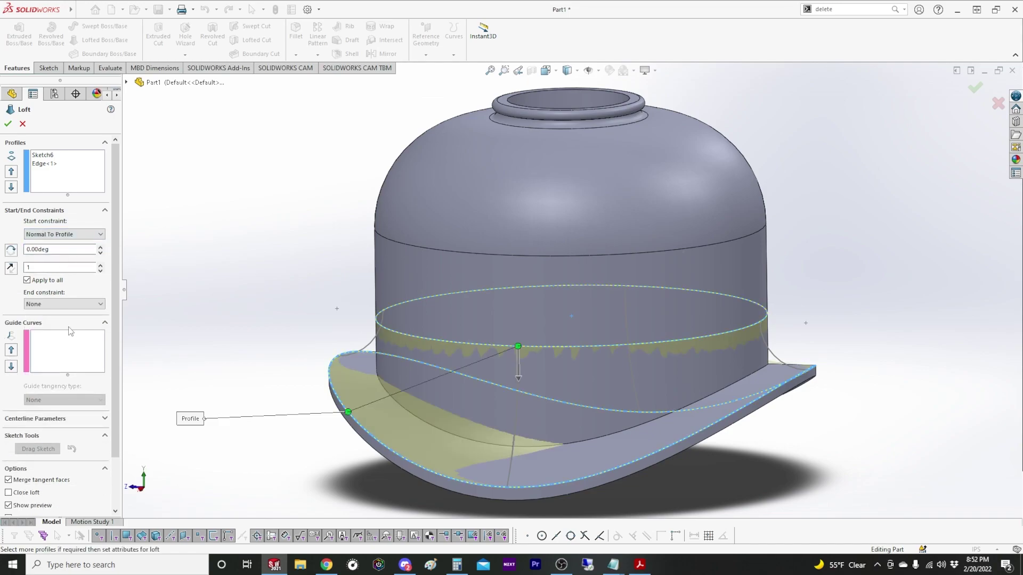
Add the four arcs around the base as guide curves and complete the loft
click(371, 345)
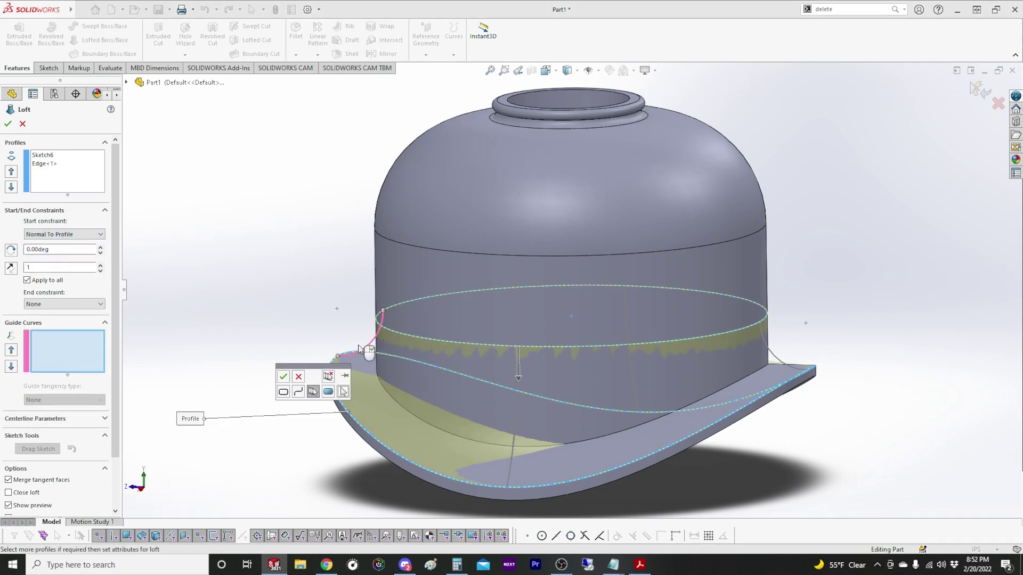
click(283, 377)
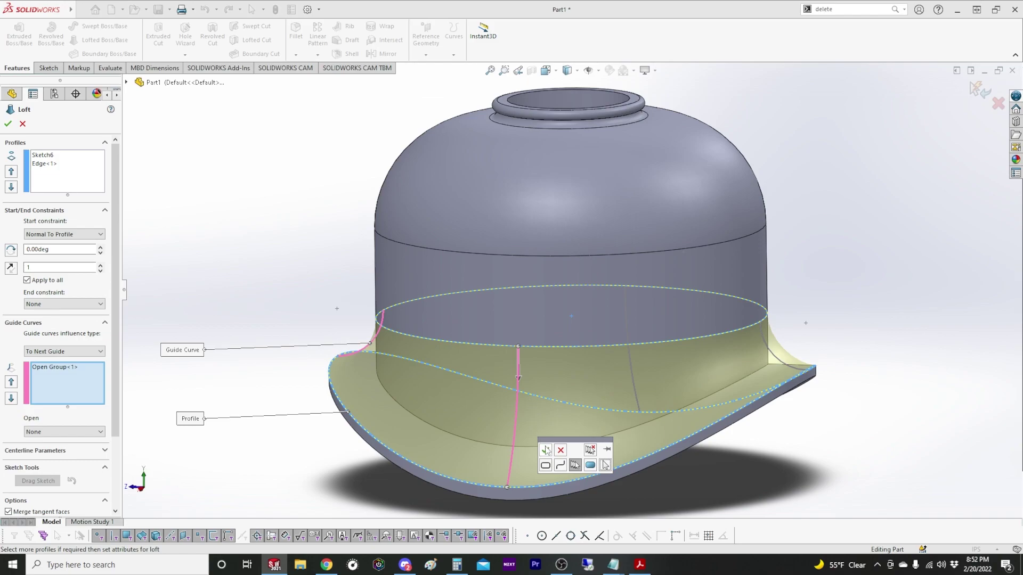
click(781, 369)
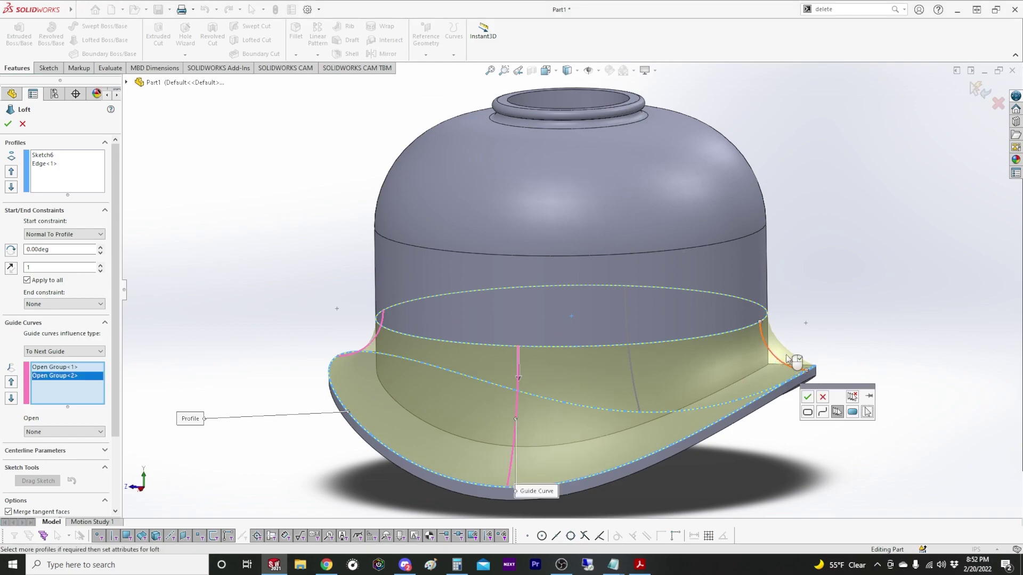
click(807, 397)
middle_drag(844, 286, 765, 365)
click(803, 290)
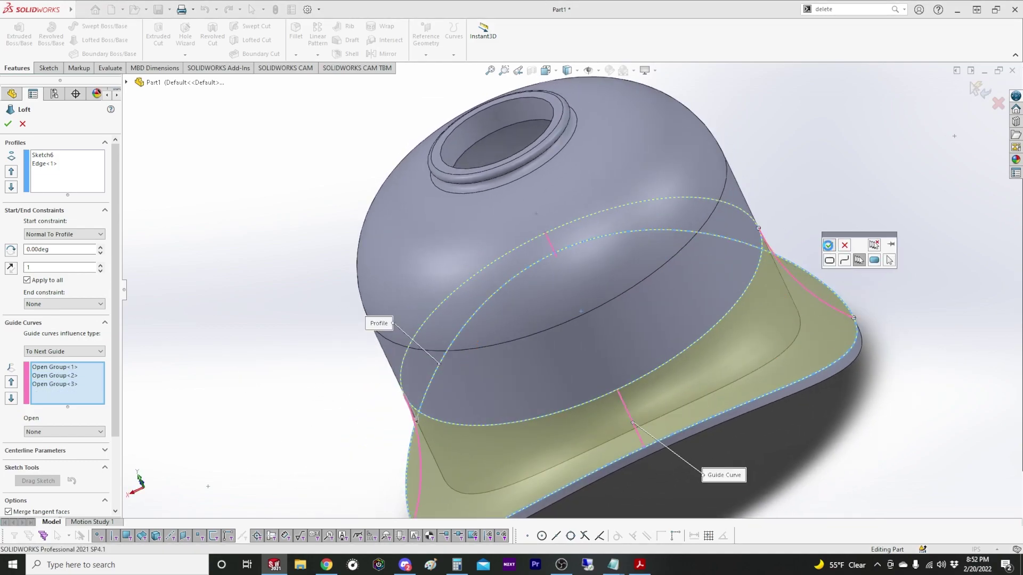
click(8, 123)
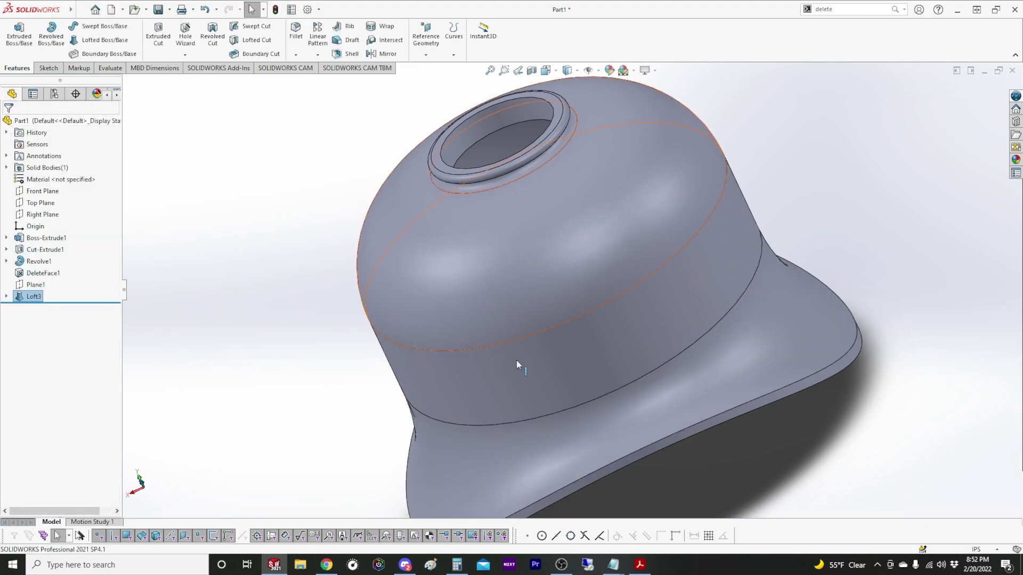
In the dome's revolve sketch, delete the inner wall arc, the inner vertical wall line and the short inner line under the rim
middle_drag(520, 366, 688, 205)
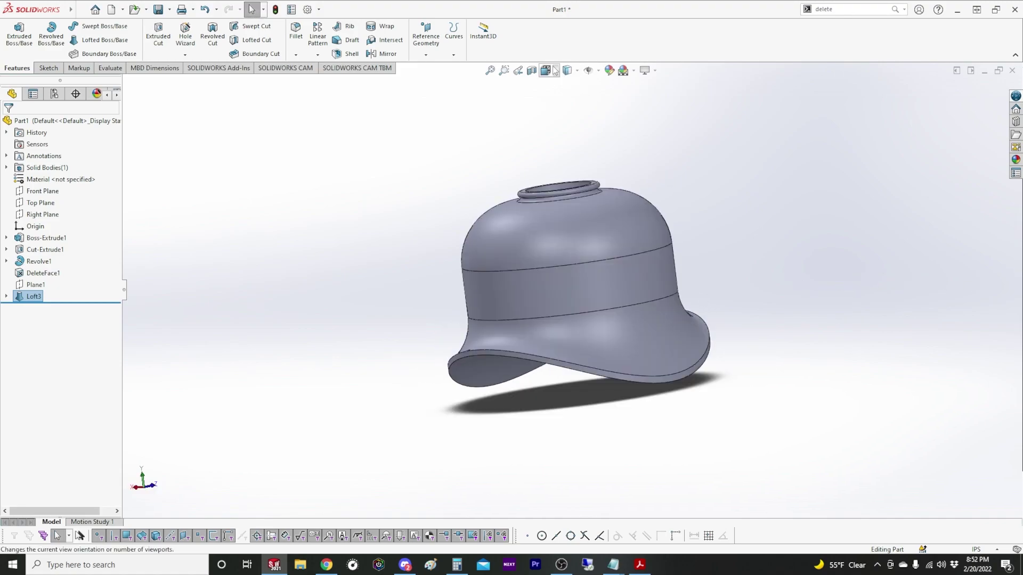
key(ctrl+1)
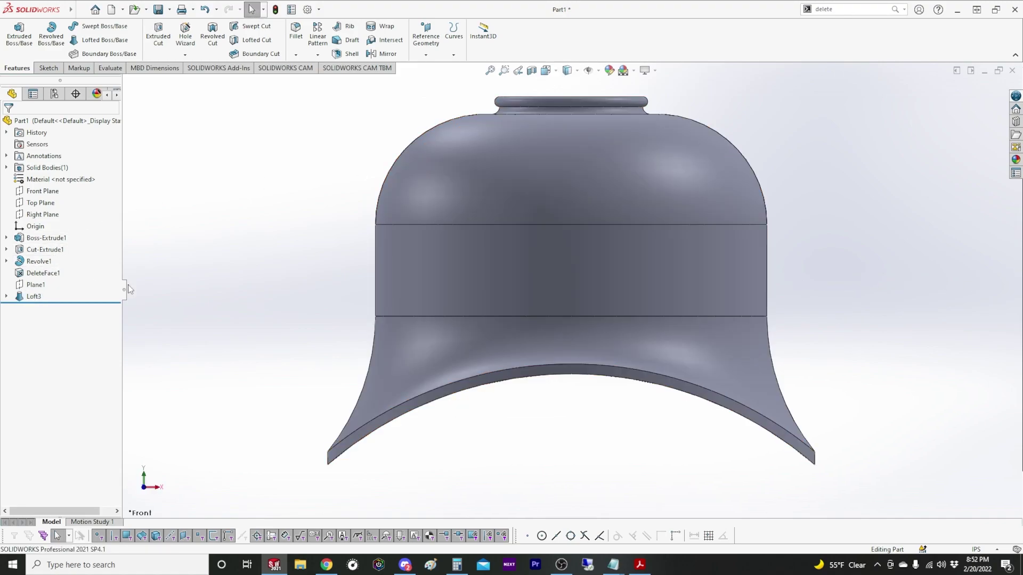
click(554, 139)
click(578, 109)
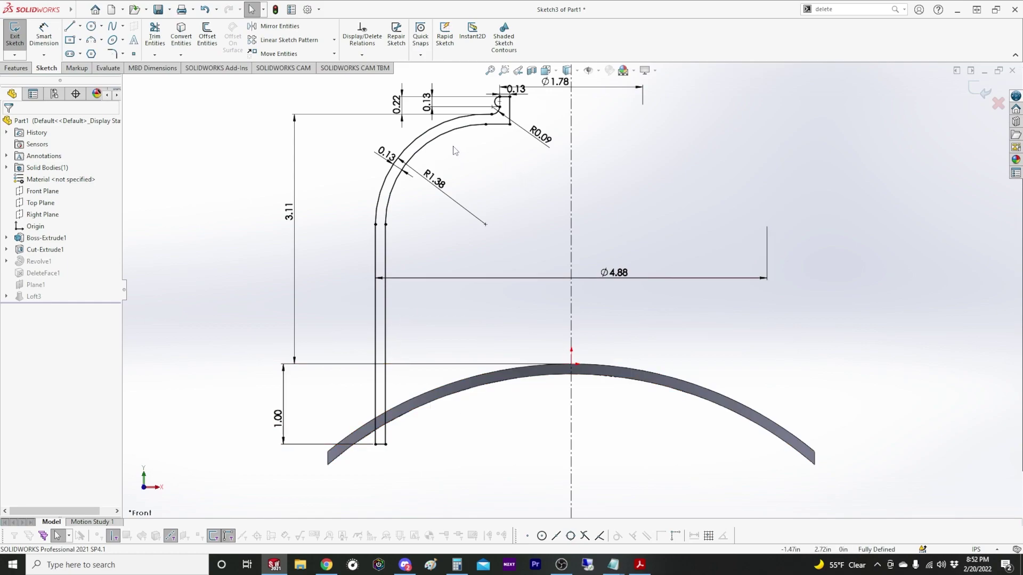
click(454, 133)
key(Return)
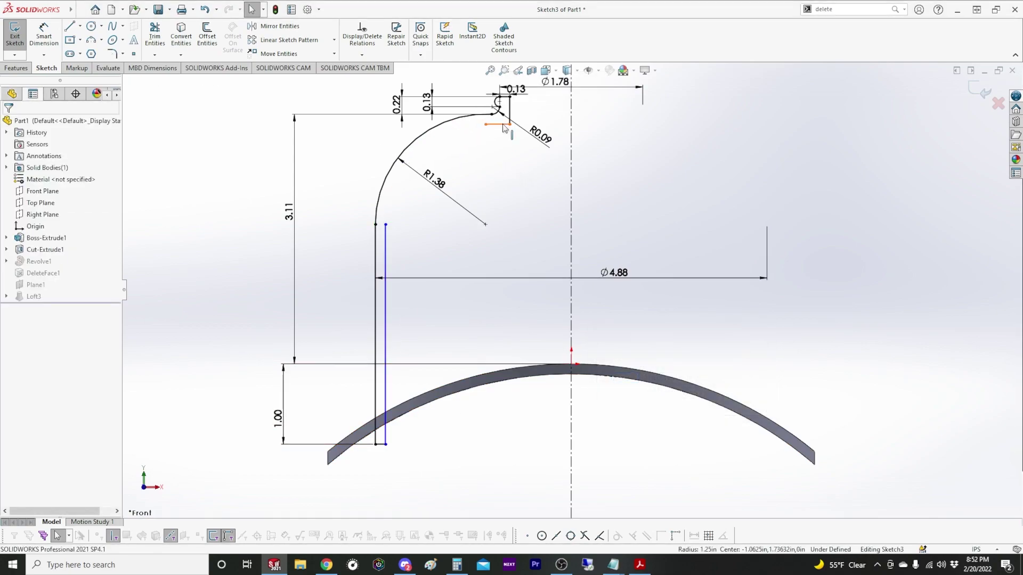
click(386, 322)
key(Delete)
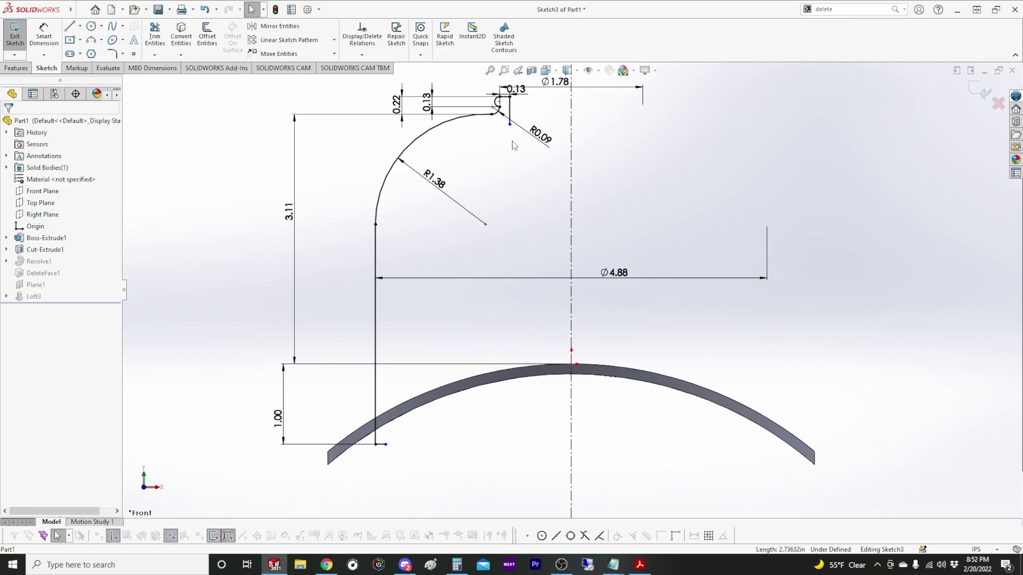
Extend the profile's top and bottom lines to the centerline, join them with the vertical line along the axis, and exit the sketch
scroll(511, 101, down, 3)
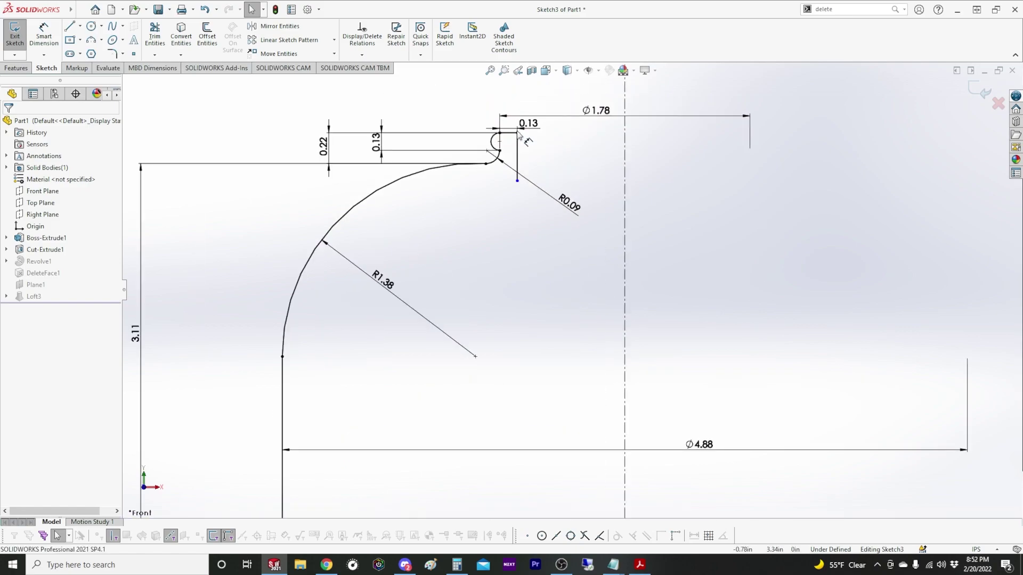
drag(518, 133, 625, 133)
click(651, 293)
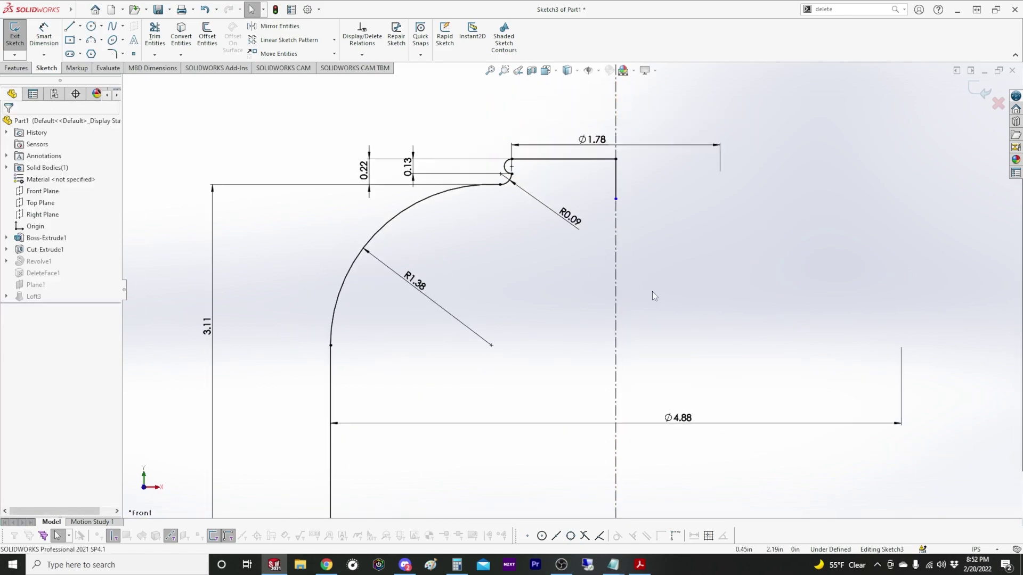
scroll(650, 292, up, 6)
drag(484, 440, 545, 449)
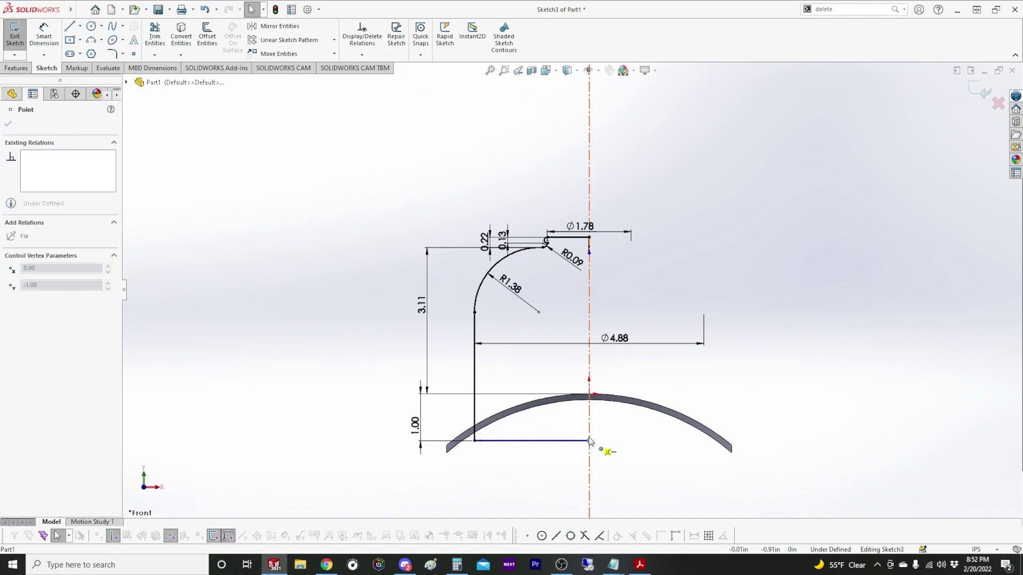
drag(589, 253, 592, 375)
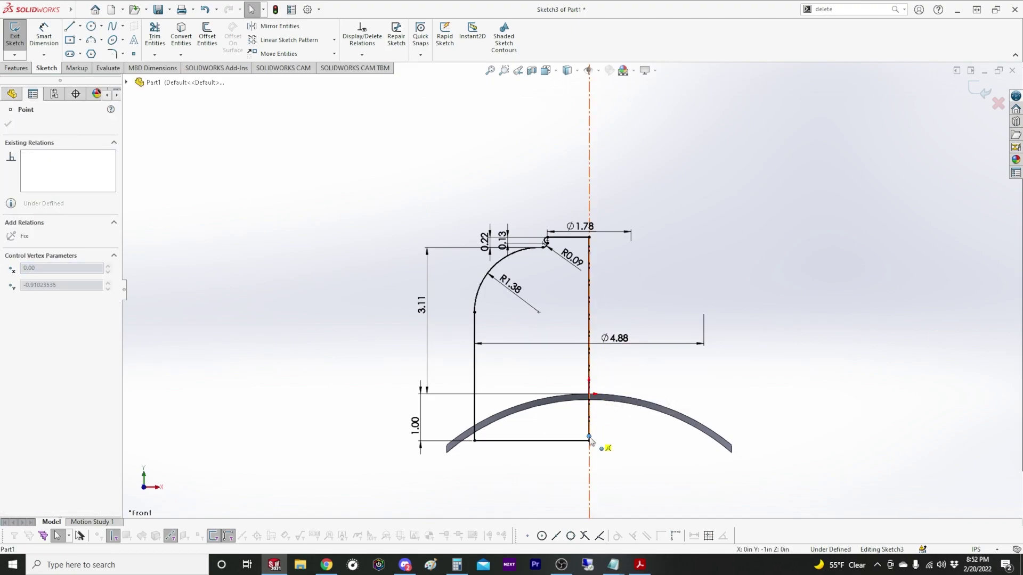
drag(589, 437, 589, 442)
click(15, 35)
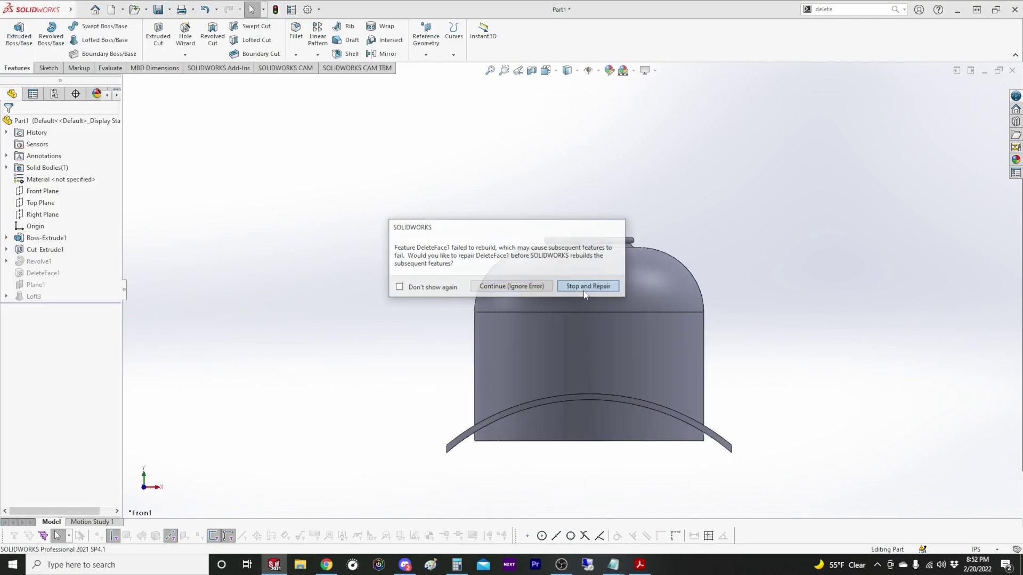
Repair DeleteFace1 by replacing its selections with the dome's cylindrical wall and bottom face protruding below the base plate
click(586, 287)
click(334, 91)
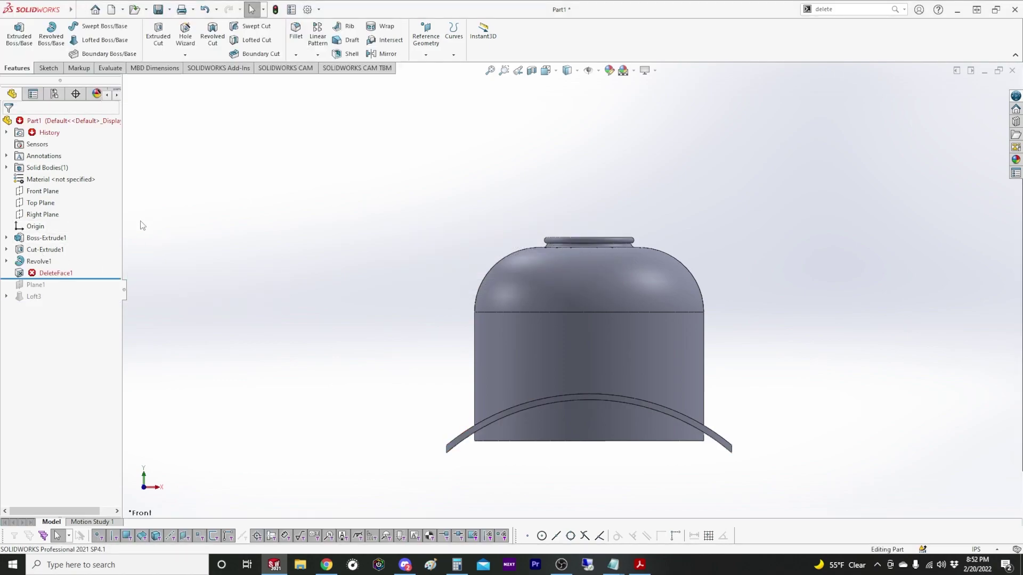
click(61, 273)
click(71, 240)
right_click(50, 153)
click(71, 159)
click(612, 436)
middle_drag(611, 436, 611, 415)
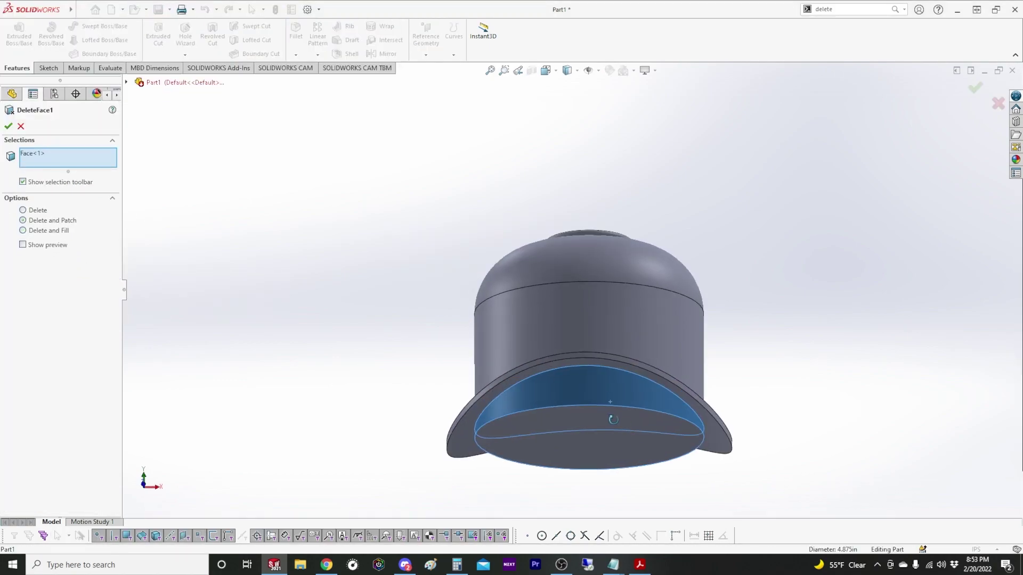
click(613, 421)
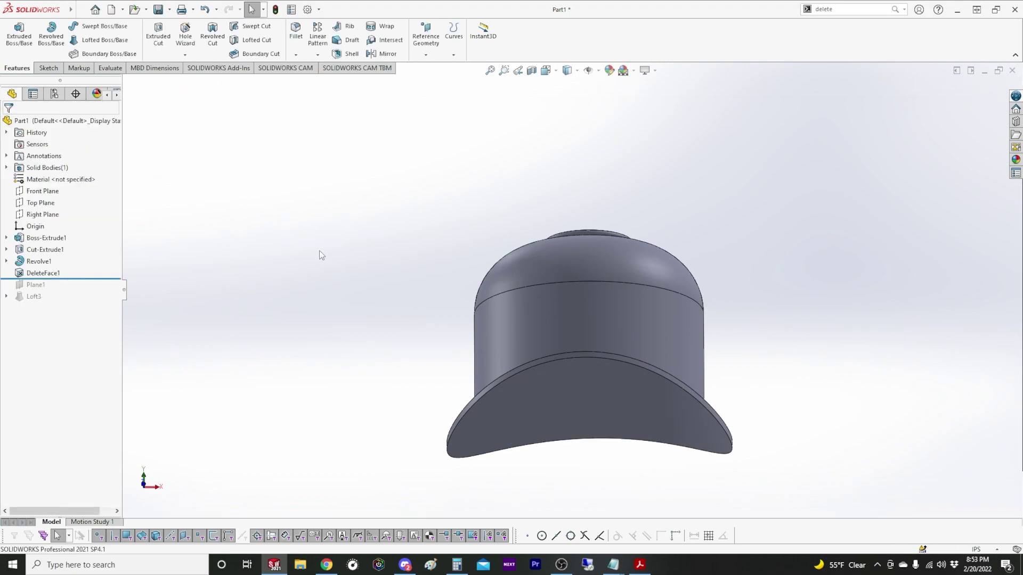
Roll the feature history forward past Loft3 to rebuild the plane and the flared base
middle_drag(376, 265, 383, 310)
key(f)
drag(80, 278, 80, 302)
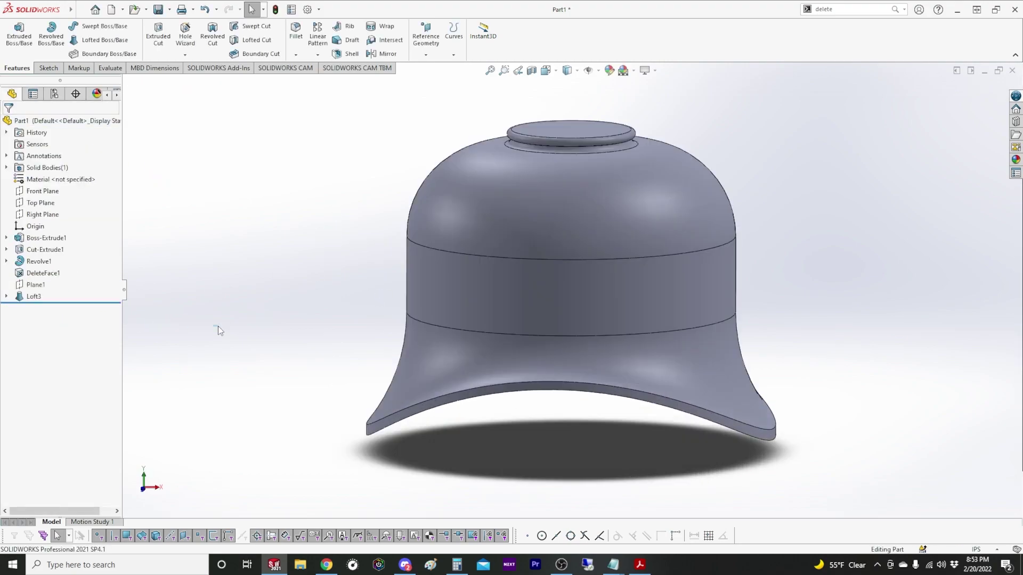
Inspect the dome's interior in a front section view, restore the full model, and examine the lofted flare from several sides
click(563, 119)
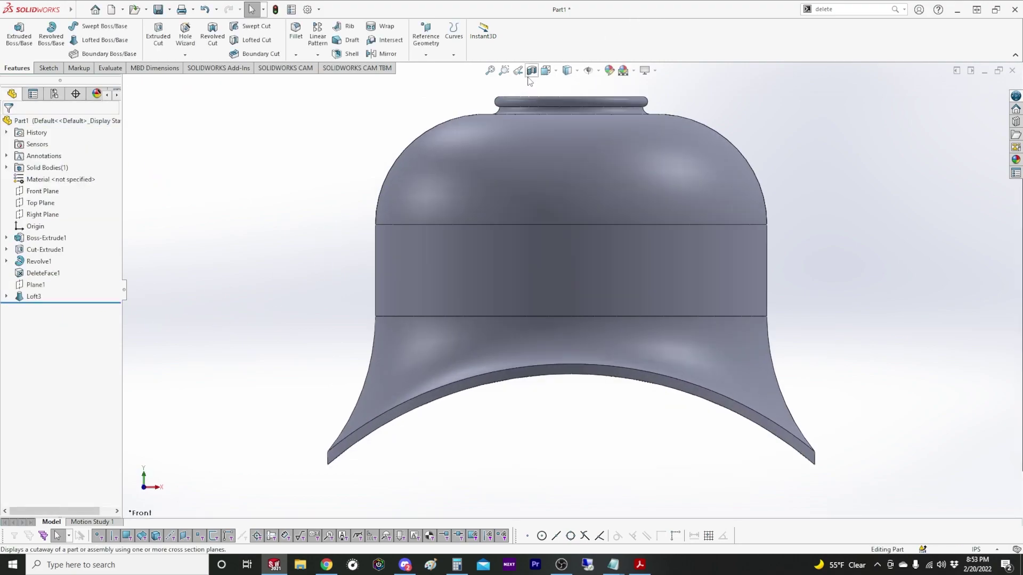
click(531, 72)
scroll(464, 213, up, 1)
middle_drag(477, 224, 446, 251)
scroll(446, 252, up, 2)
click(8, 124)
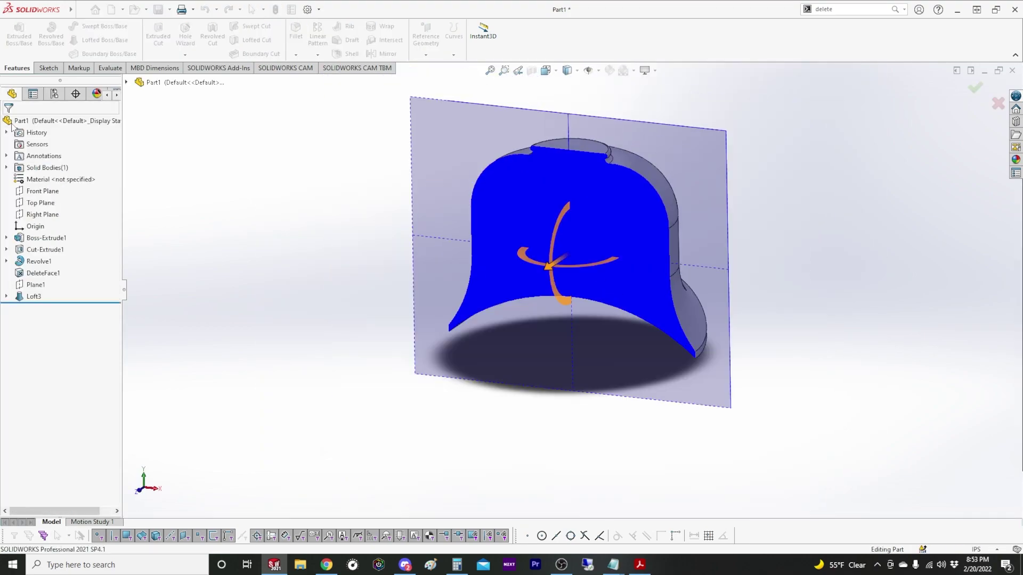
click(531, 71)
key(ctrl+1)
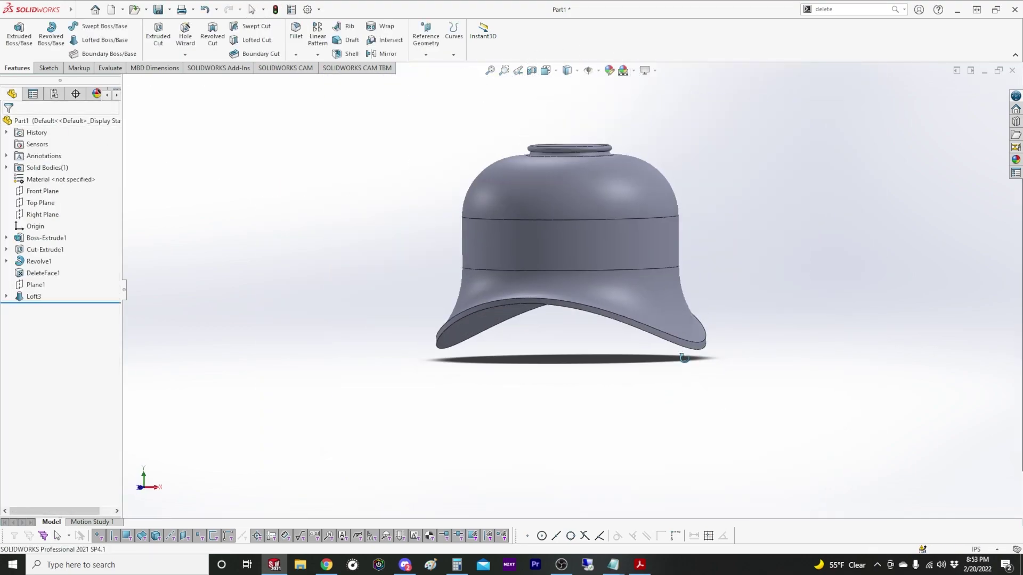
click(465, 288)
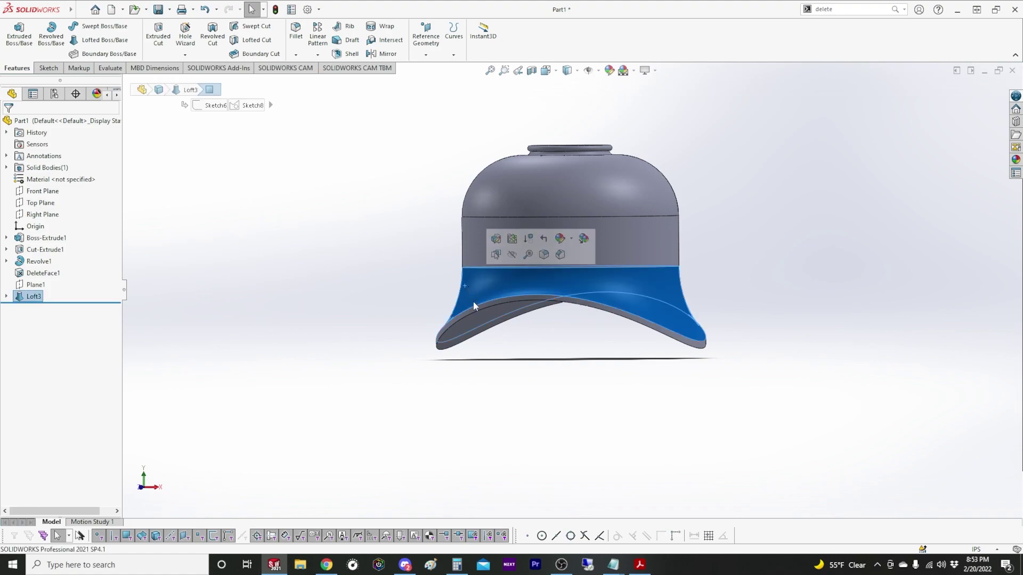
middle_drag(469, 292, 743, 337)
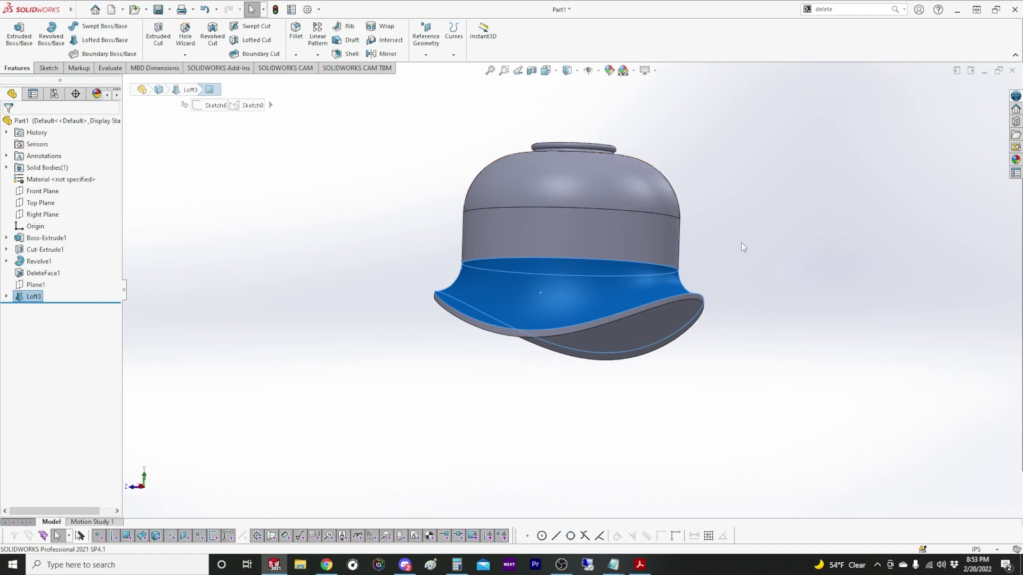
Shell the dome casing to a 0.125 in wall thickness, removing the curved bottom face of the flared base
click(848, 96)
click(847, 7)
text(s)
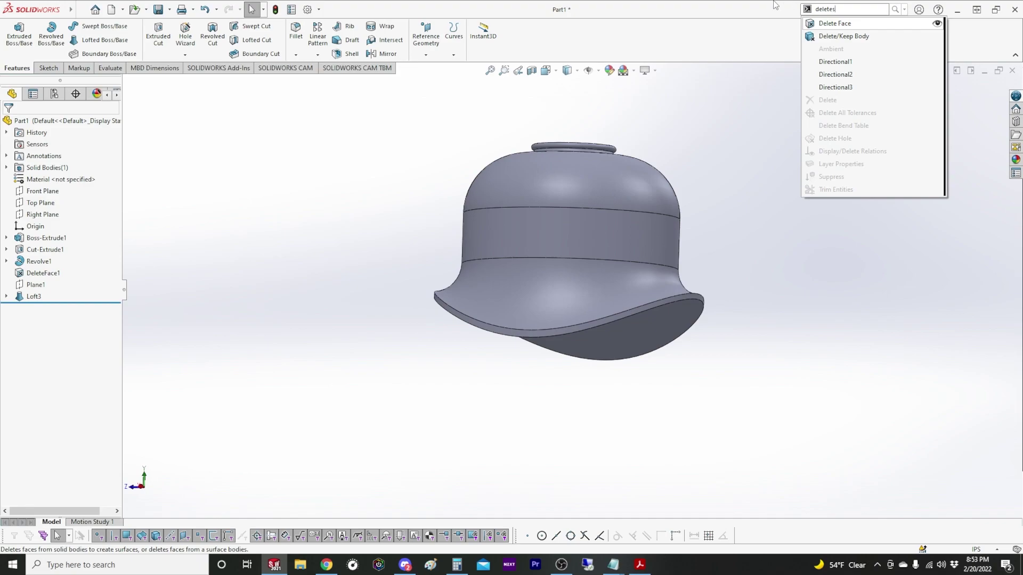
text(u)
key(BackSpace)
key(ctrl+a)
text(s)
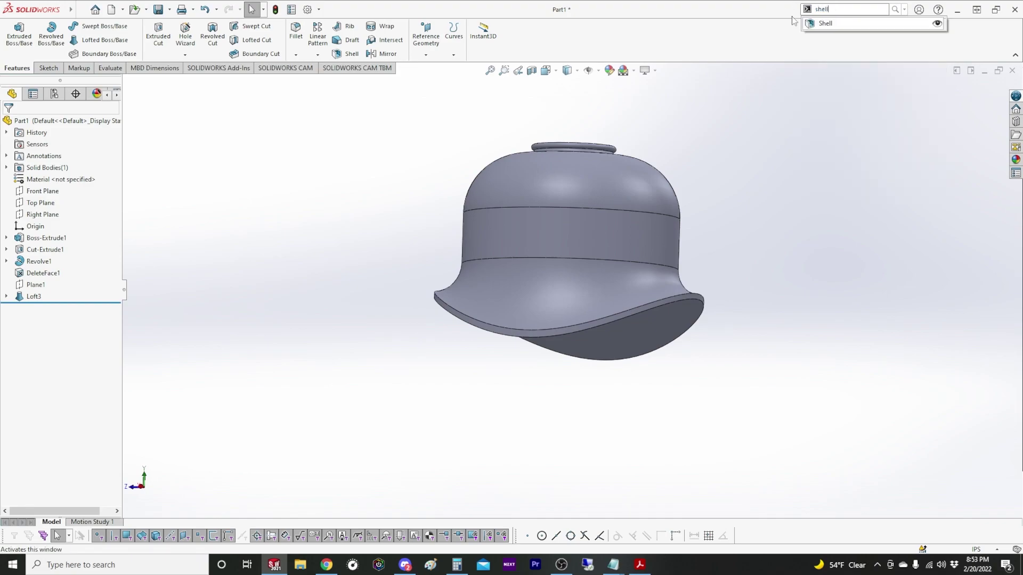
click(841, 25)
middle_drag(778, 488, 765, 439)
click(563, 302)
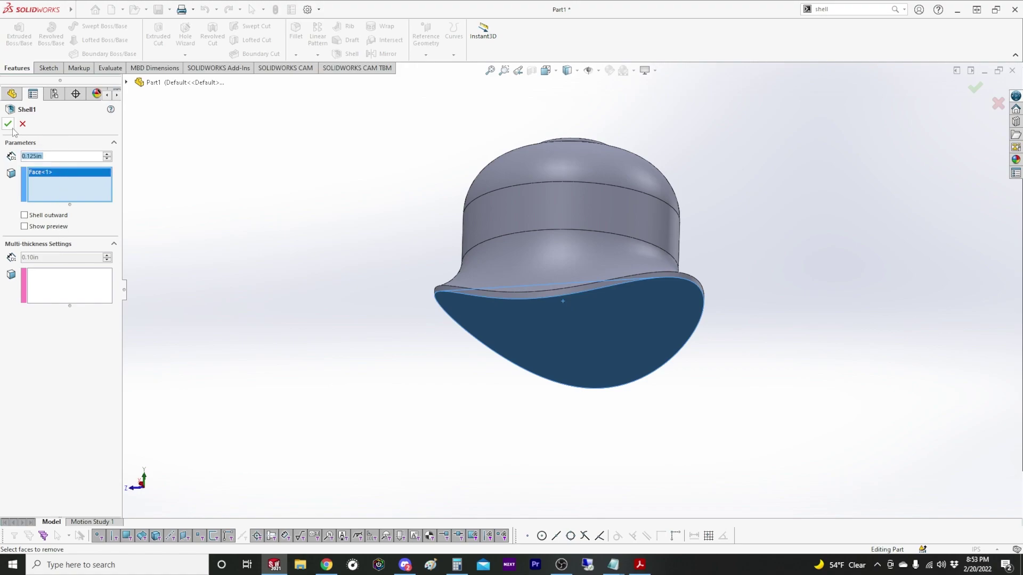
click(10, 126)
click(543, 294)
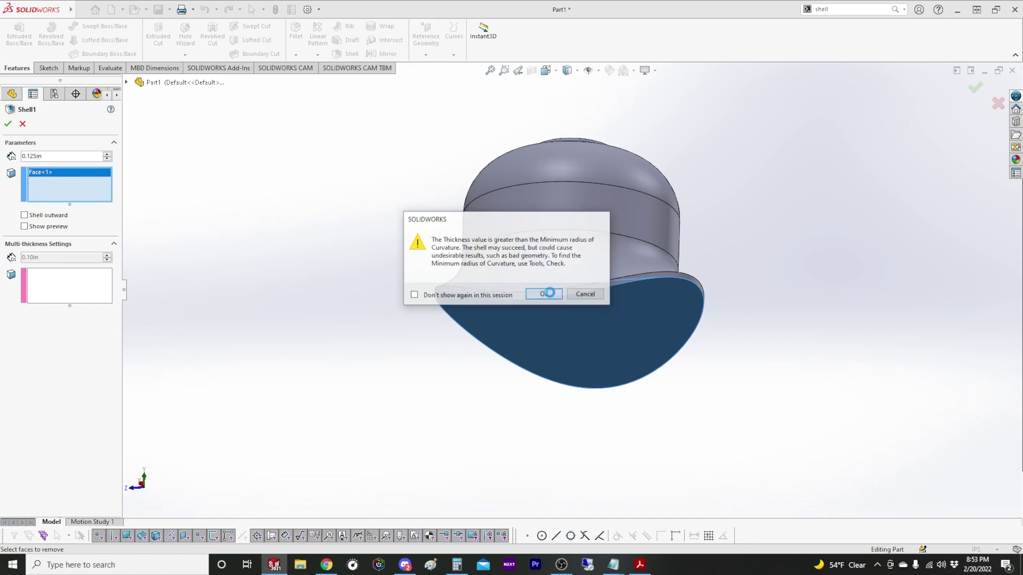
Examine the shelled wall and the top cap in a section view through the Front Plane
middle_drag(625, 299, 595, 147)
key(ctrl+1)
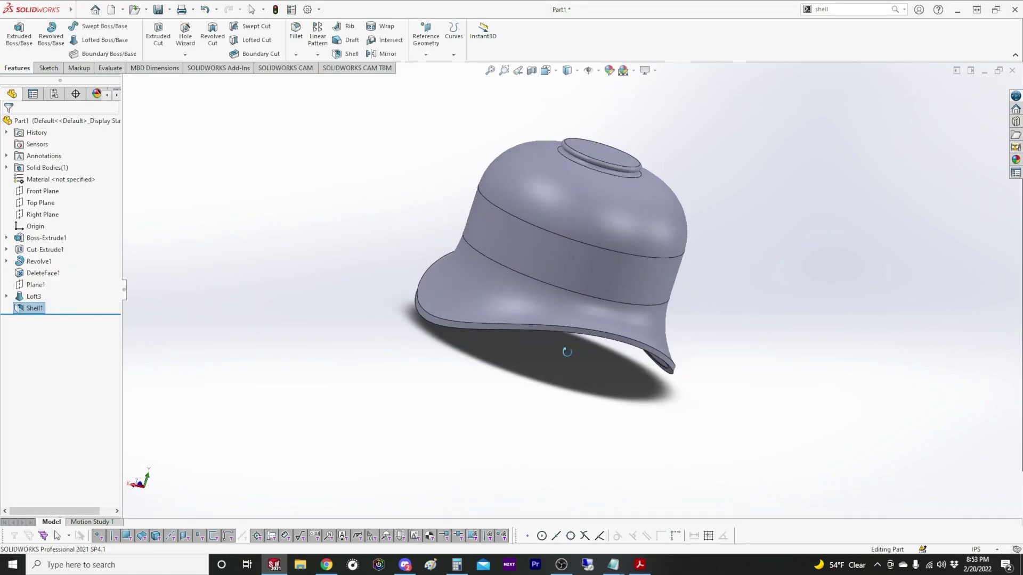
click(531, 70)
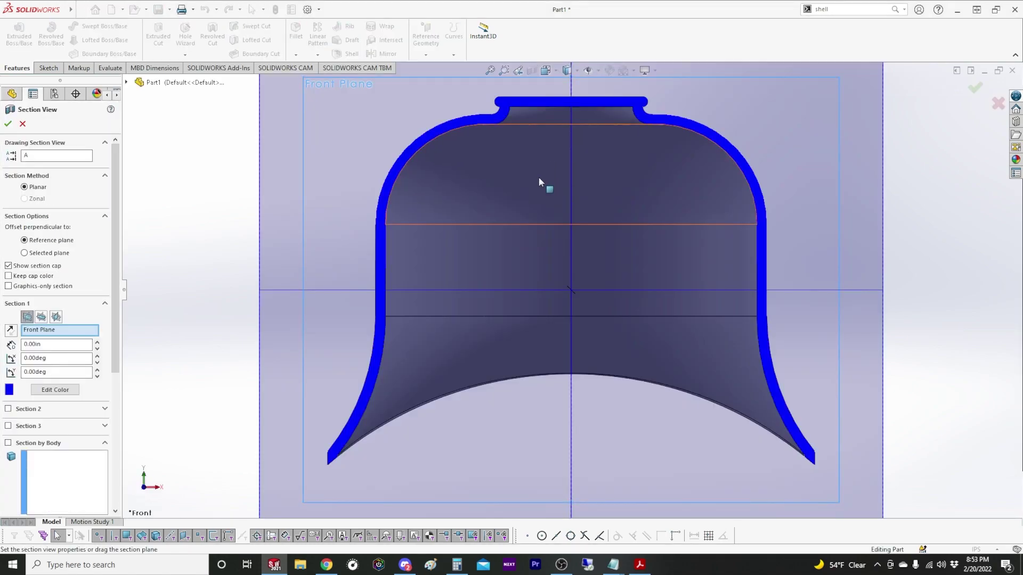
click(8, 123)
scroll(530, 160, down, 5)
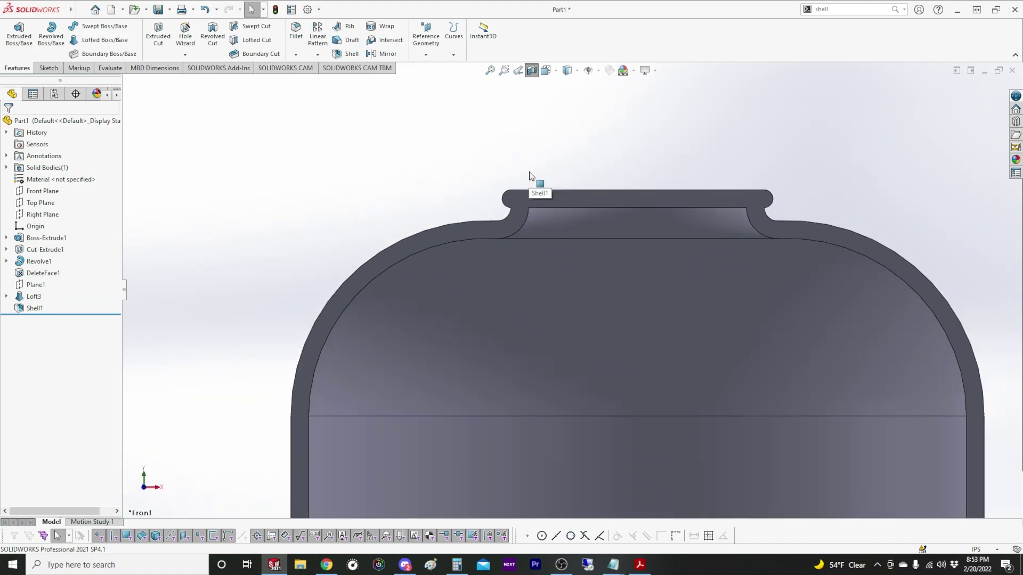
scroll(529, 172, up, 3)
click(531, 71)
Start a sketch on the dome's flat top face and draw a circle centred on the origin
middle_drag(560, 178, 565, 253)
click(567, 136)
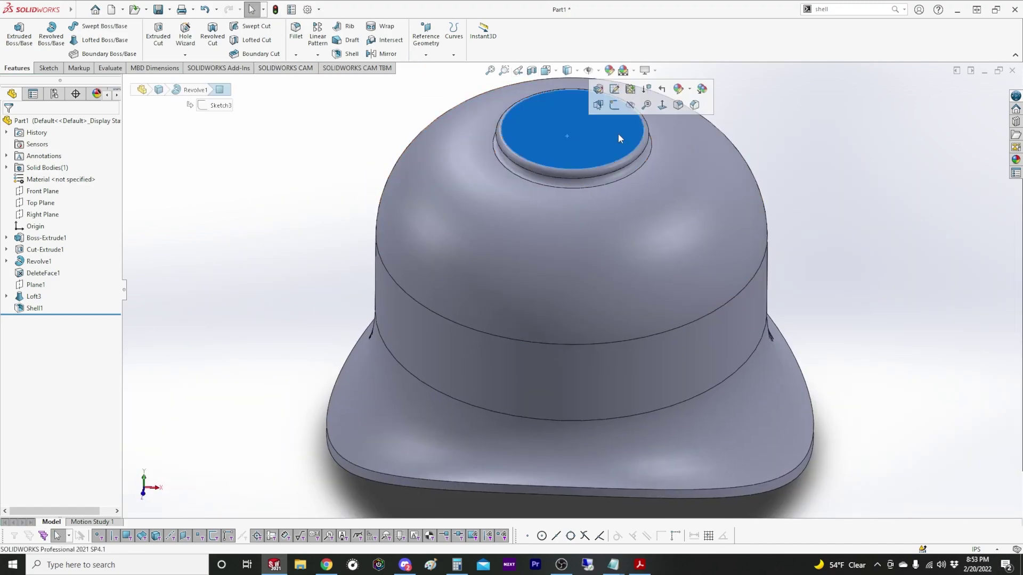
click(661, 105)
click(49, 68)
click(91, 26)
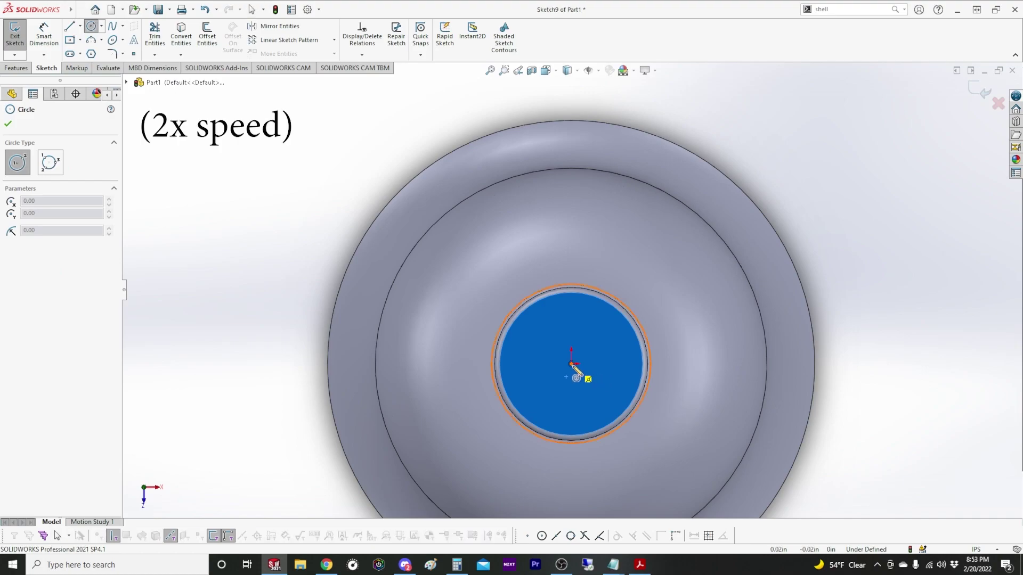
click(571, 364)
click(580, 304)
Display hidden lines and make the circle coradial with the shell's inner edge beneath the top cap
click(570, 71)
click(569, 131)
key(Escape)
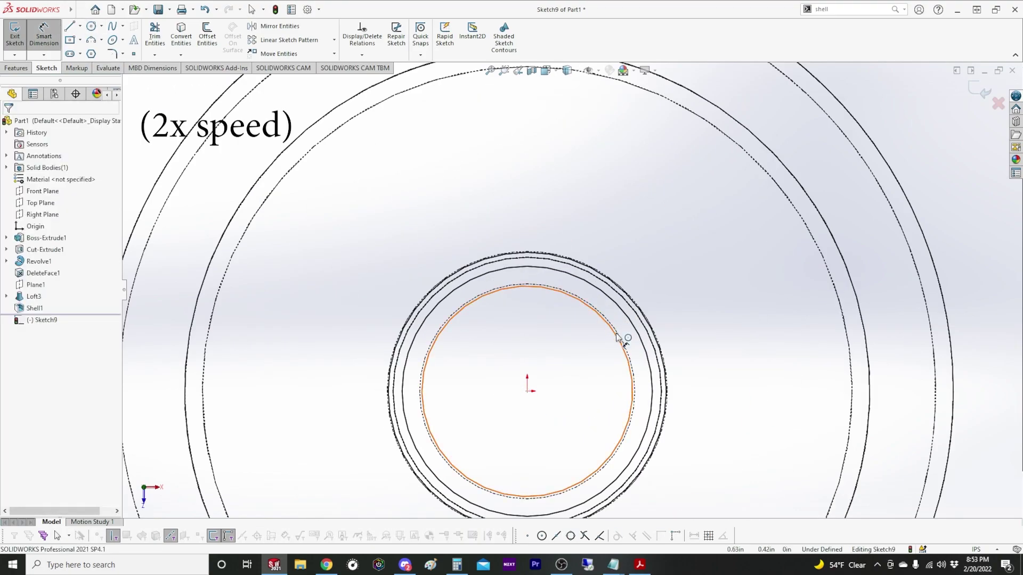
scroll(586, 303, down, 5)
click(590, 307)
ctrl+click(594, 305)
click(621, 277)
scroll(619, 367, up, 7)
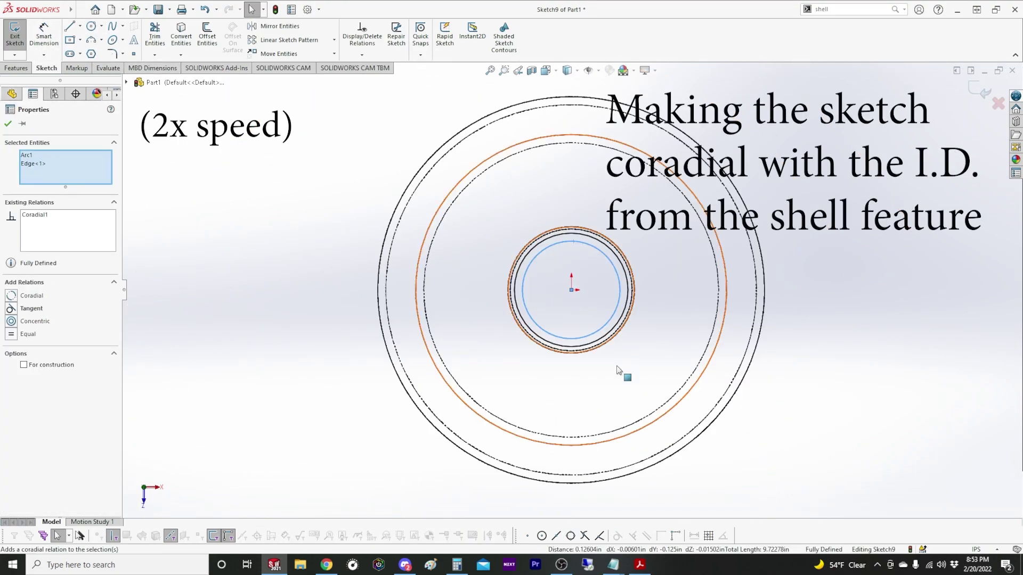
Cut-extrude the circle through the dome's top cap and restore the shaded display with edges
middle_drag(619, 371, 615, 293)
click(15, 68)
click(158, 34)
middle_drag(375, 248, 381, 202)
click(7, 123)
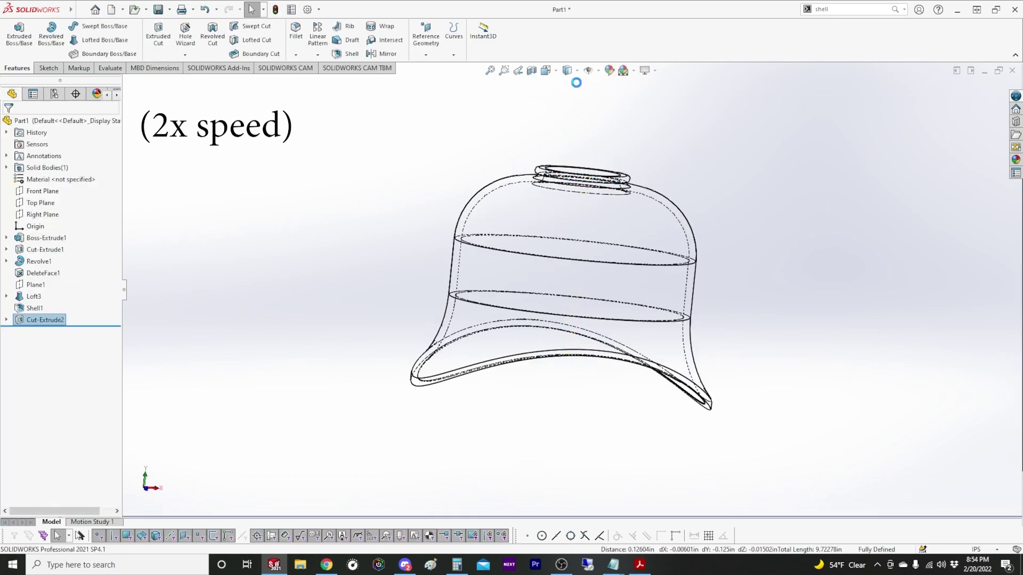
click(571, 71)
click(568, 86)
Examine the opened dome in a front section view, then as a full model from the front and side
key(f)
click(549, 71)
click(560, 114)
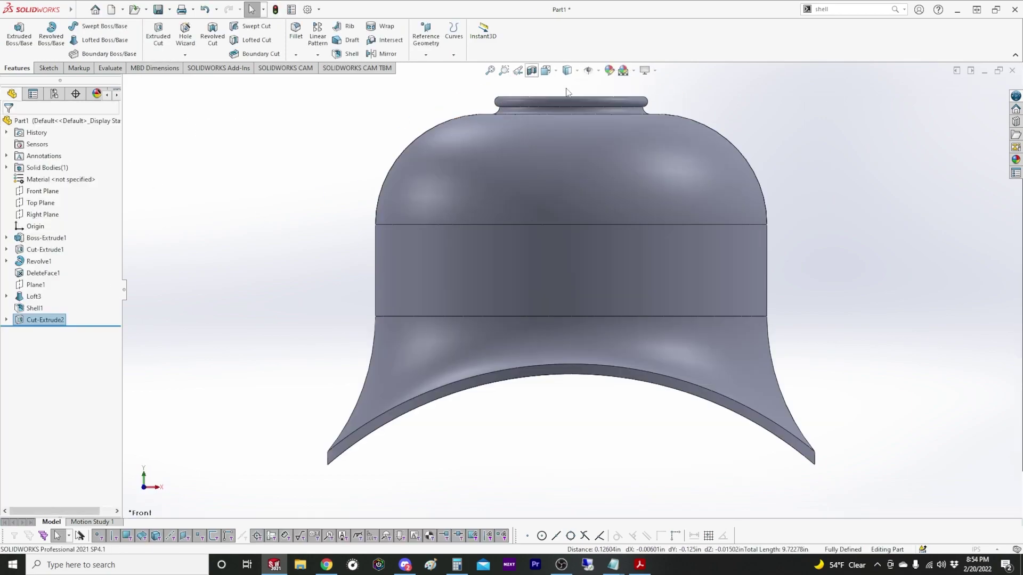
click(531, 70)
click(10, 124)
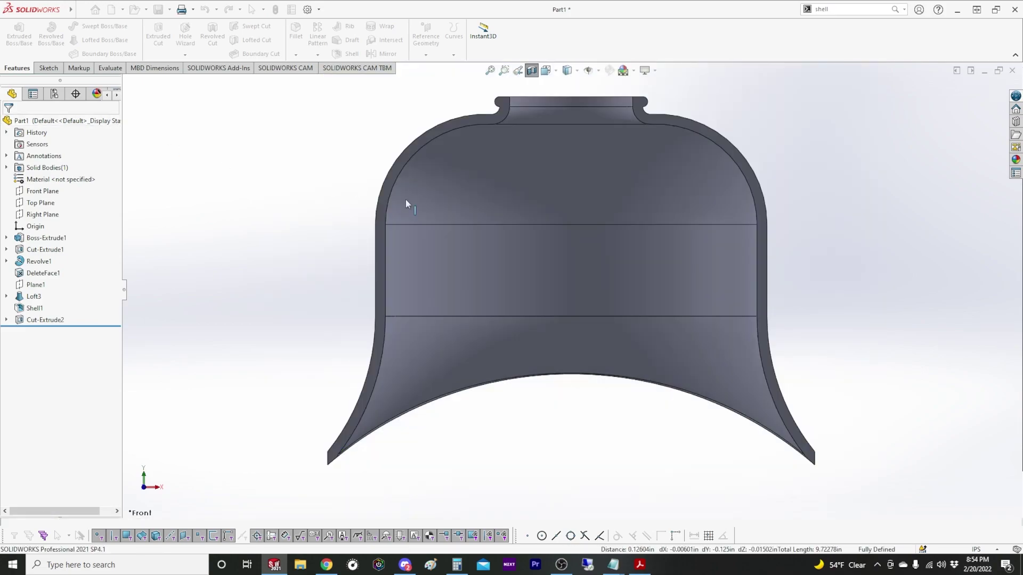
key(Left)
key(Left)
key(Down)
key(Up)
key(Right)
key(Right)
key(Right)
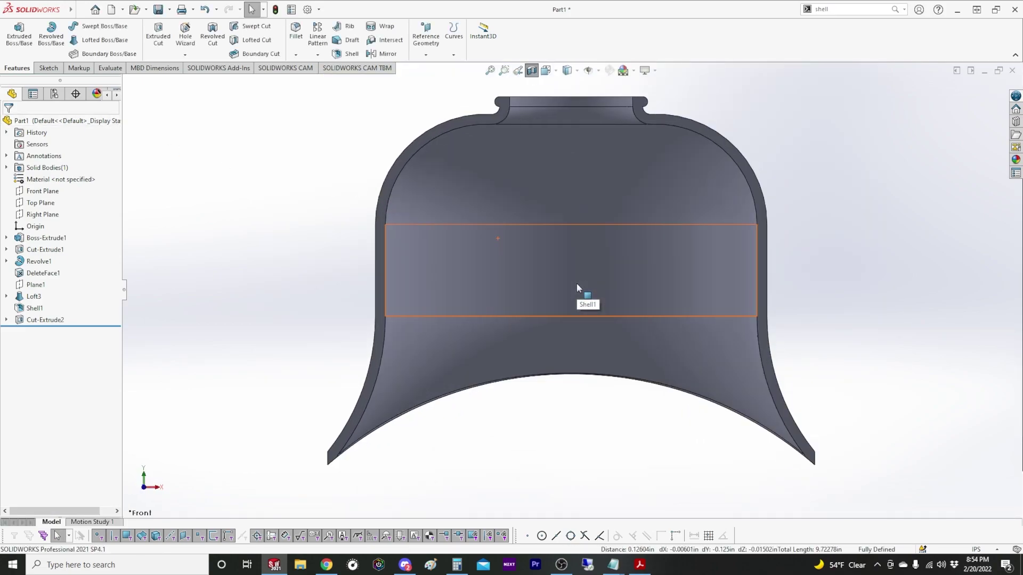
scroll(577, 283, up, 1)
click(535, 76)
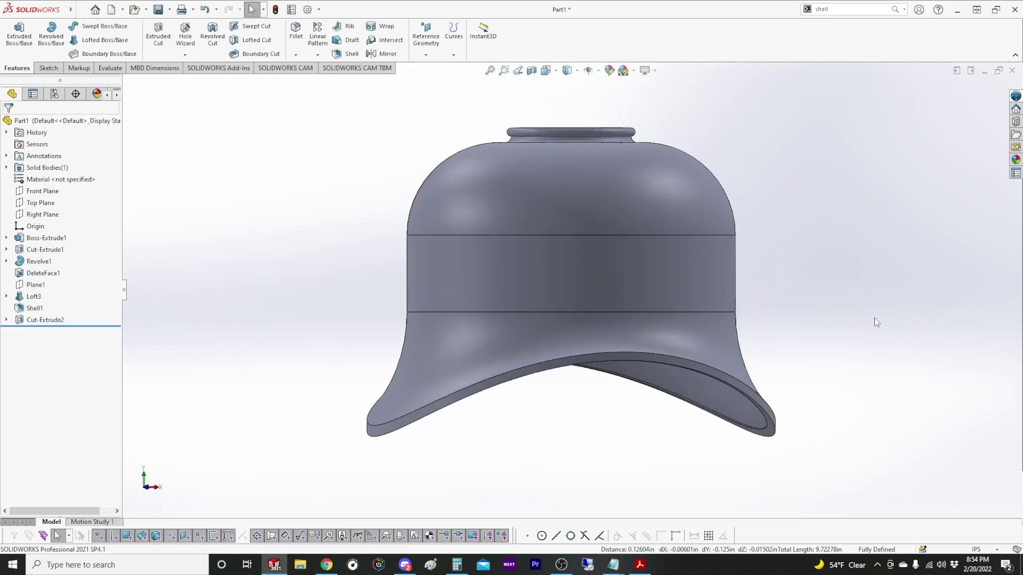
key(ctrl+3)
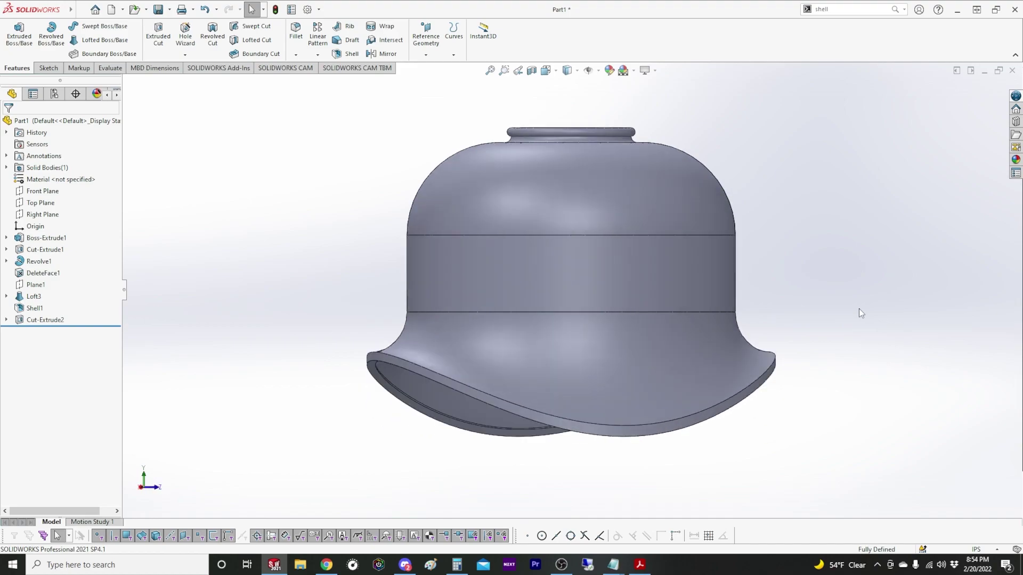
key(ctrl+1)
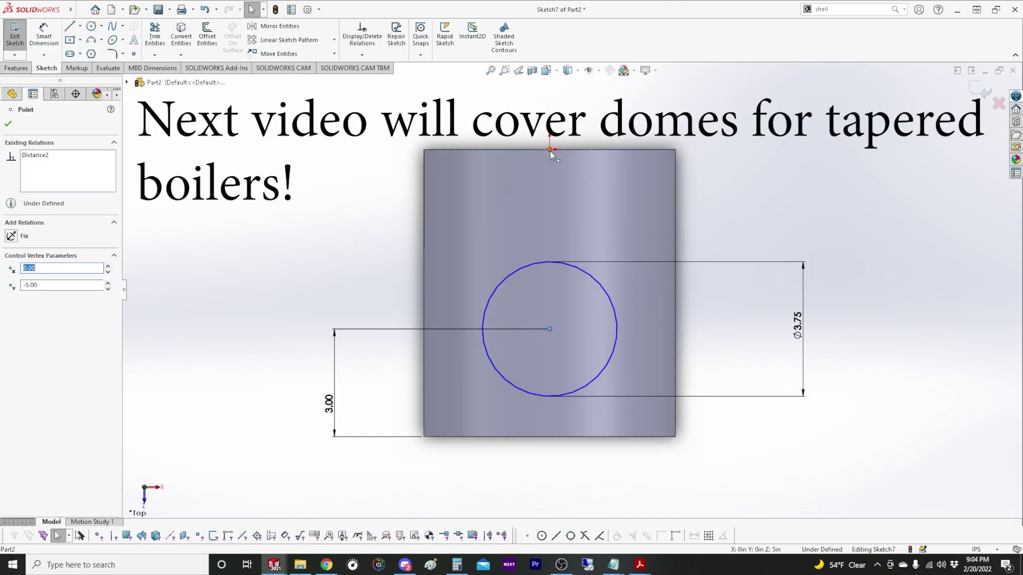
Align the 3.75 in circle's centre vertically with the origin and cut Through All with the side to cut flipped
ctrl+click(550, 151)
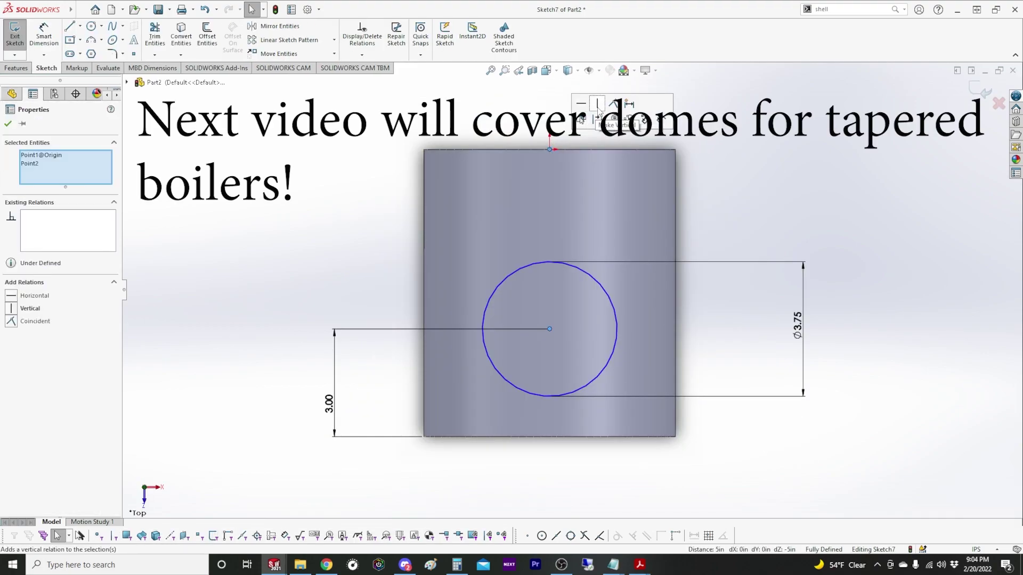
click(598, 105)
click(11, 70)
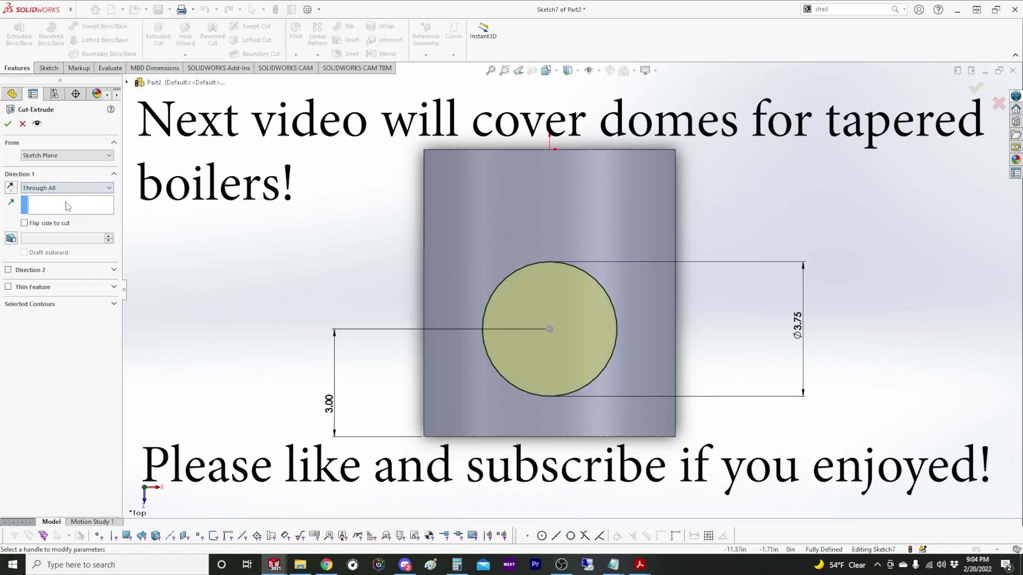
click(24, 223)
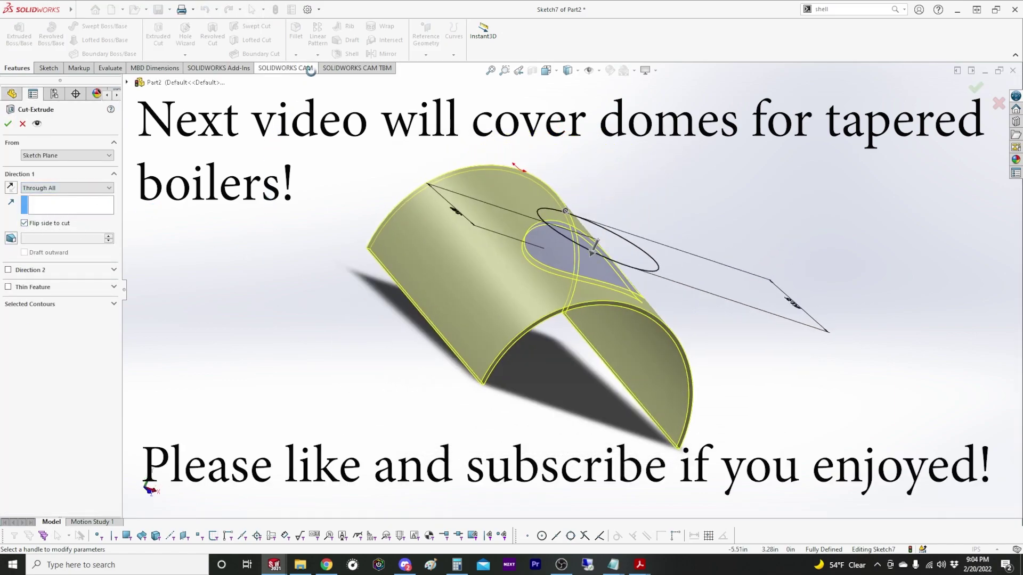
middle_drag(361, 266, 437, 431)
click(8, 124)
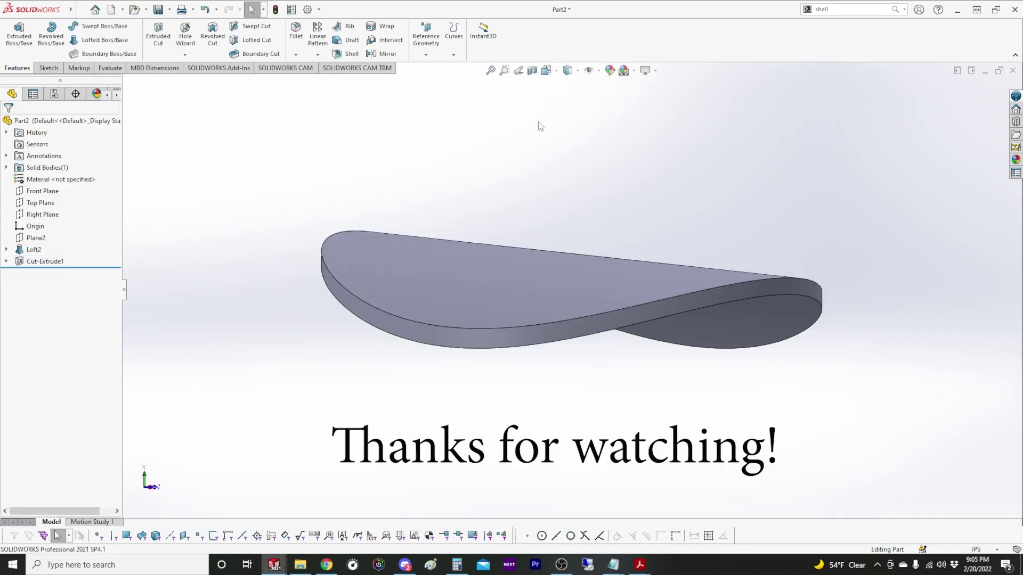
key(Left)
key(Left)
key(Down)
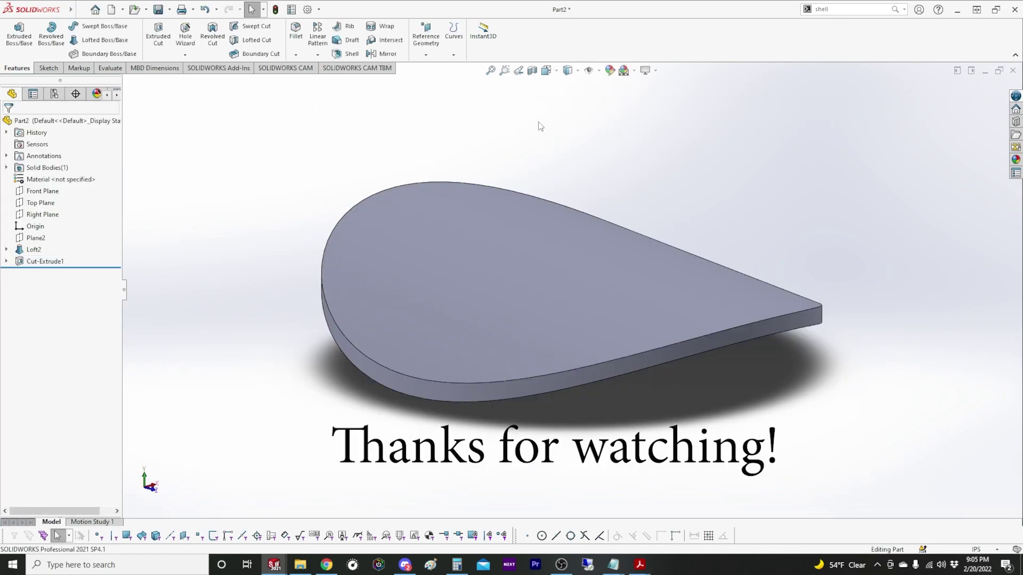